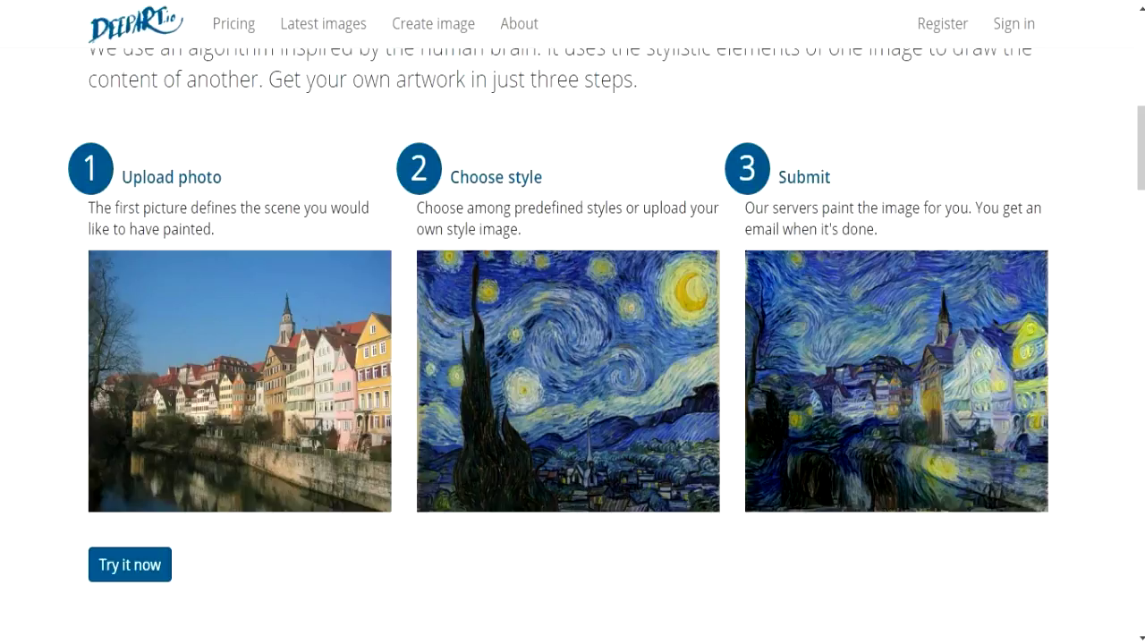
pyautogui.scroll(-3, 573, 358)
pyautogui.scroll(-2, 568, 358)
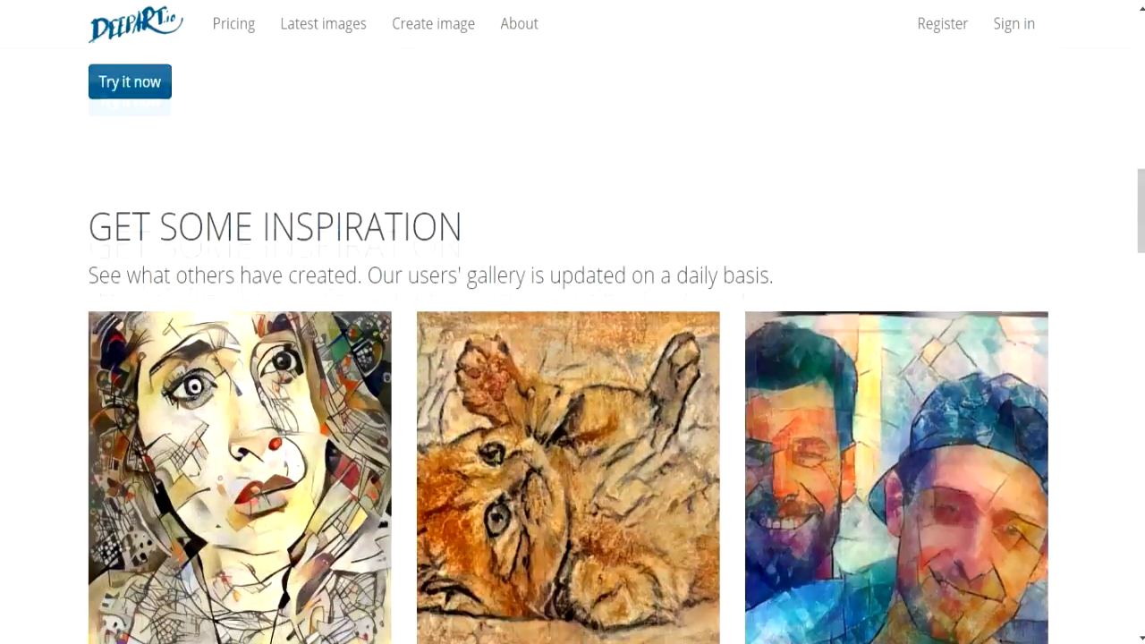
pyautogui.scroll(-2, 569, 358)
pyautogui.scroll(-1, 568, 269)
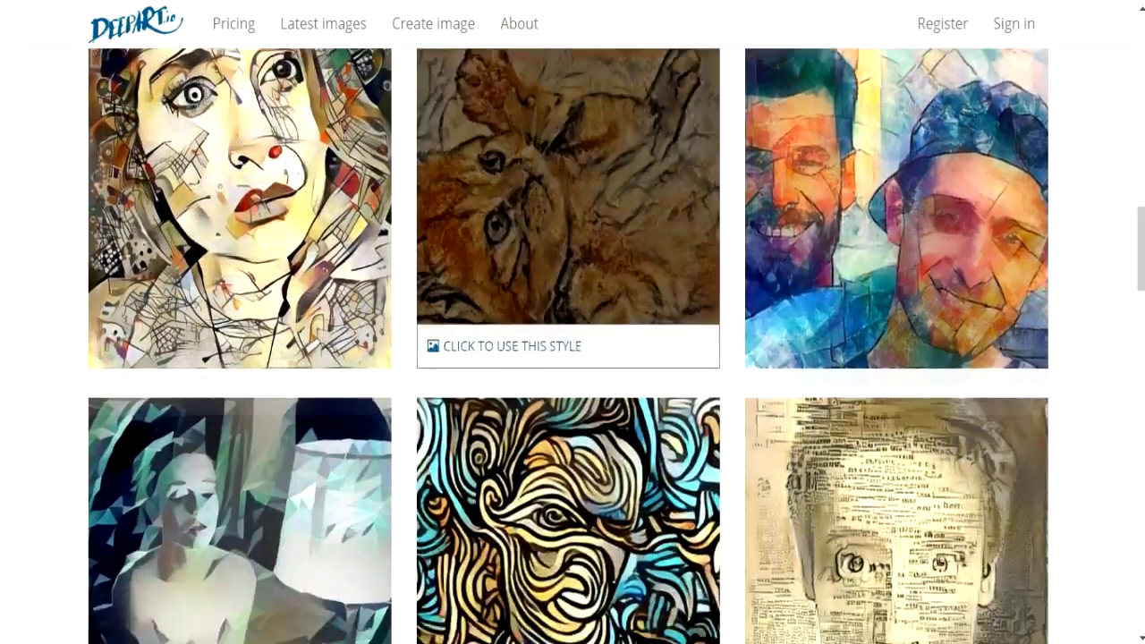
pyautogui.scroll(3, 568, 340)
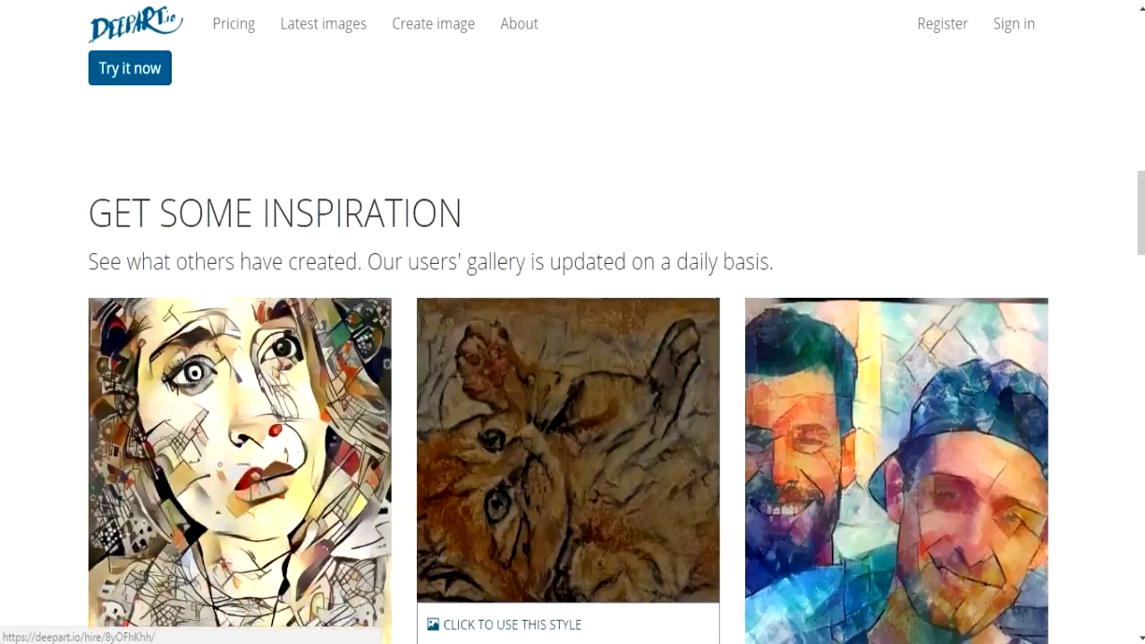
pyautogui.scroll(4, 569, 340)
pyautogui.scroll(4, 568, 340)
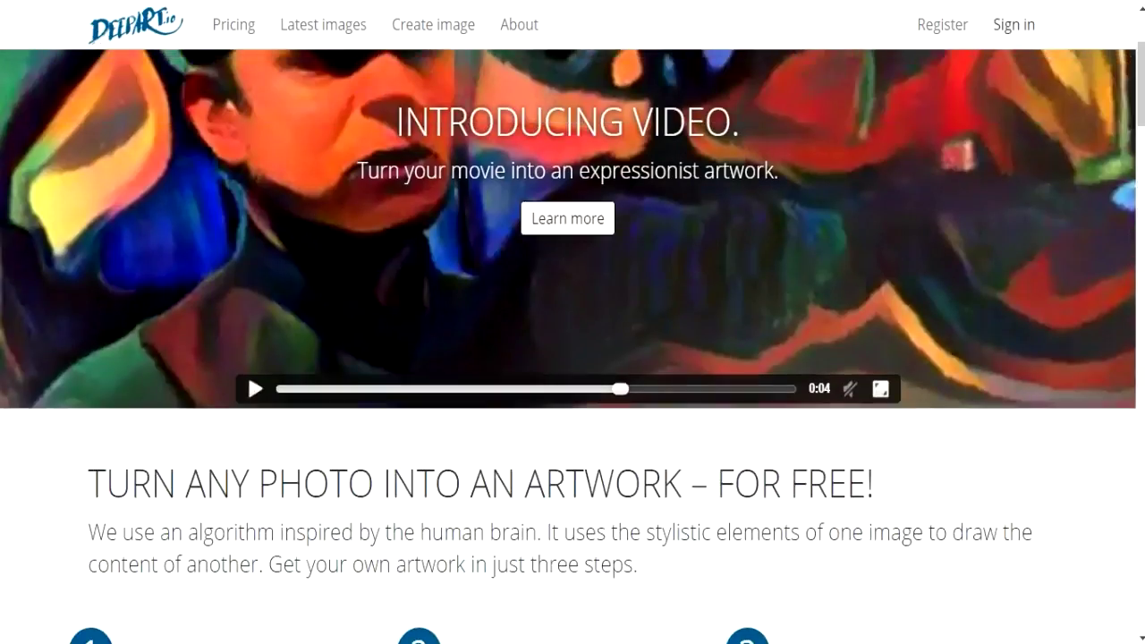
# - Go to the DeepArt.io sign-in page from the home page
pyautogui.click(1014, 24)
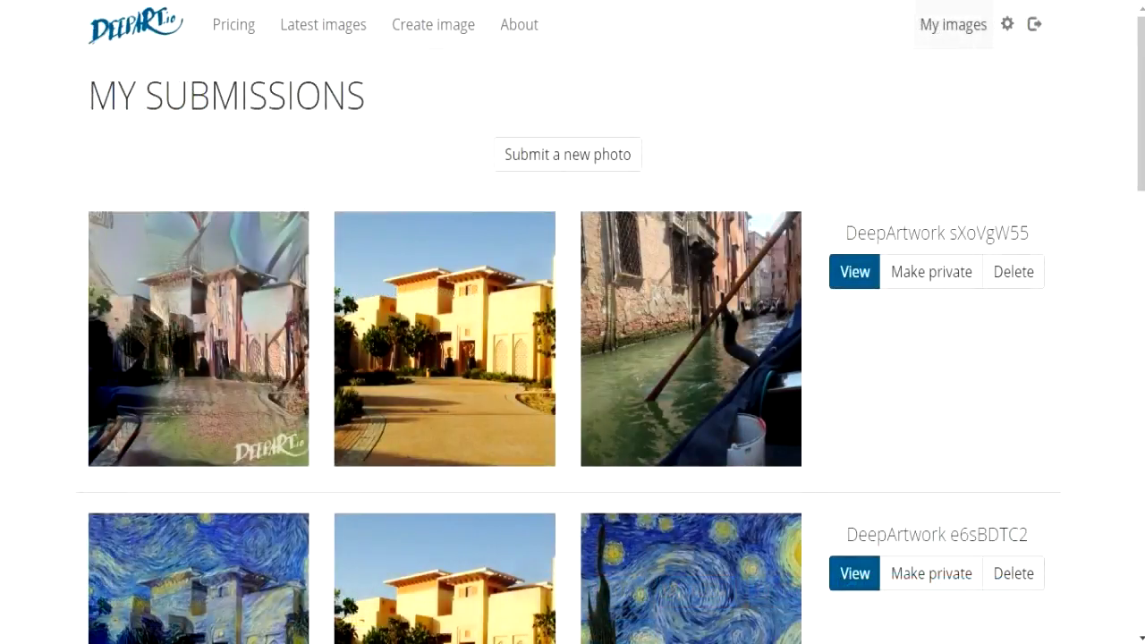
pyautogui.scroll(-4, 573, 358)
pyautogui.scroll(-4, 573, 358)
pyautogui.scroll(-4, 572, 358)
pyautogui.scroll(-3, 573, 358)
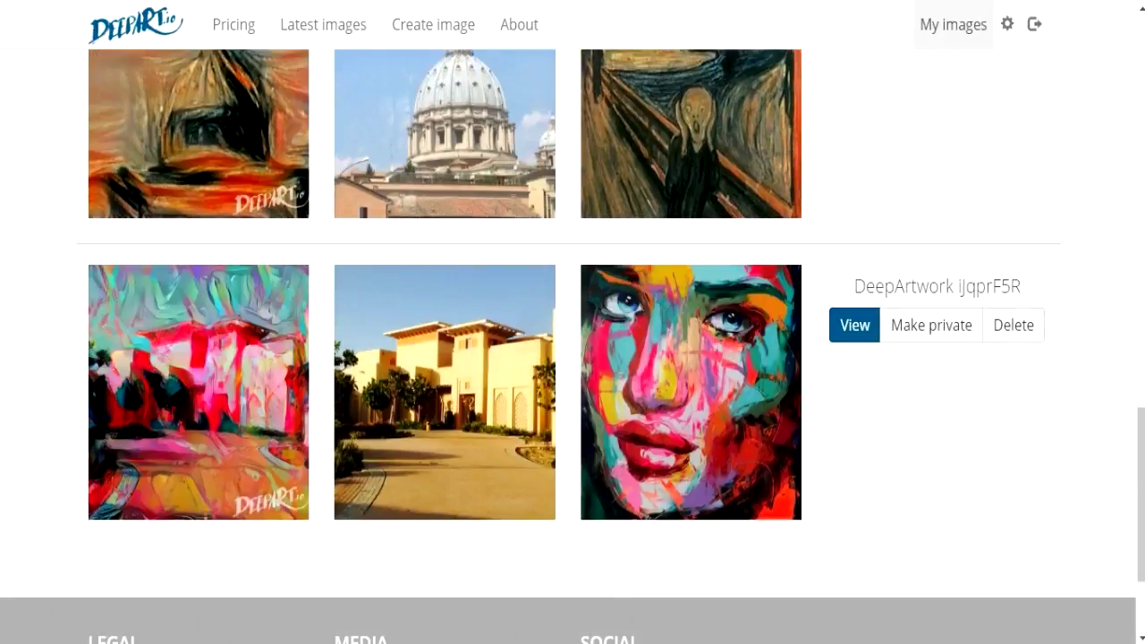
pyautogui.scroll(3, 573, 358)
pyautogui.scroll(3, 572, 358)
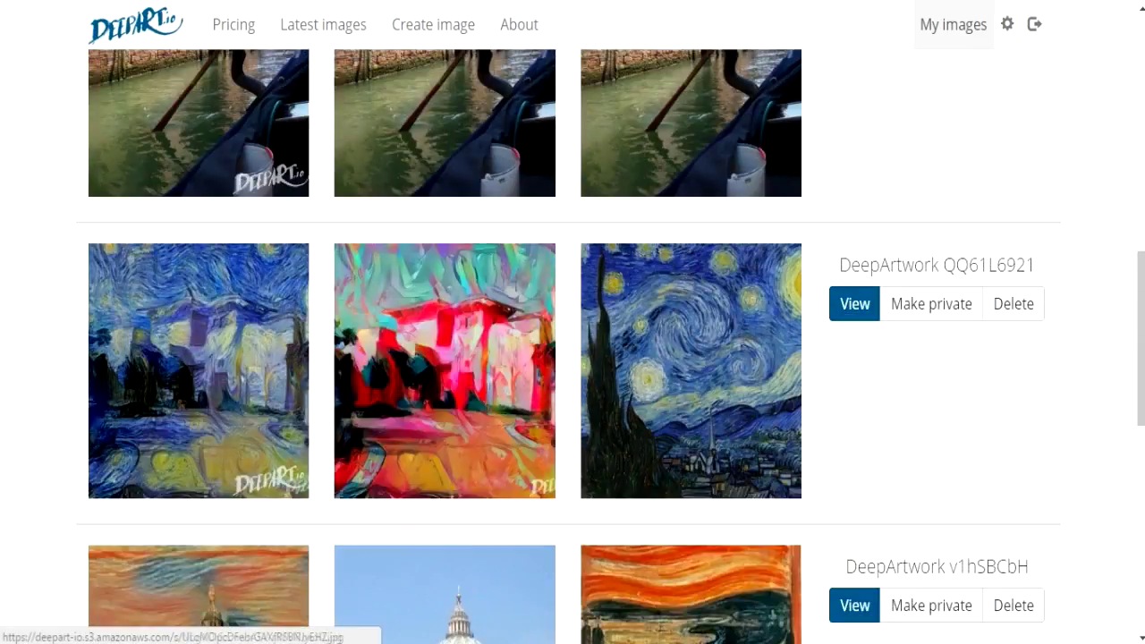
pyautogui.scroll(3, 448, 358)
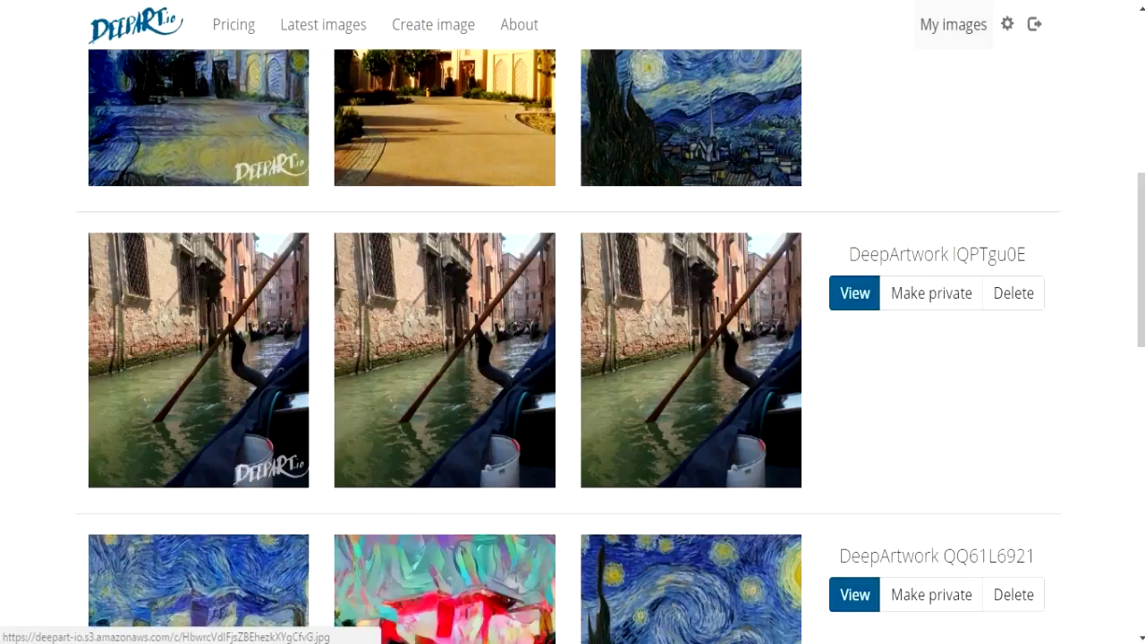
pyautogui.scroll(6, 573, 358)
pyautogui.scroll(-5, 573, 358)
pyautogui.scroll(1, 573, 358)
pyautogui.scroll(-4, 573, 358)
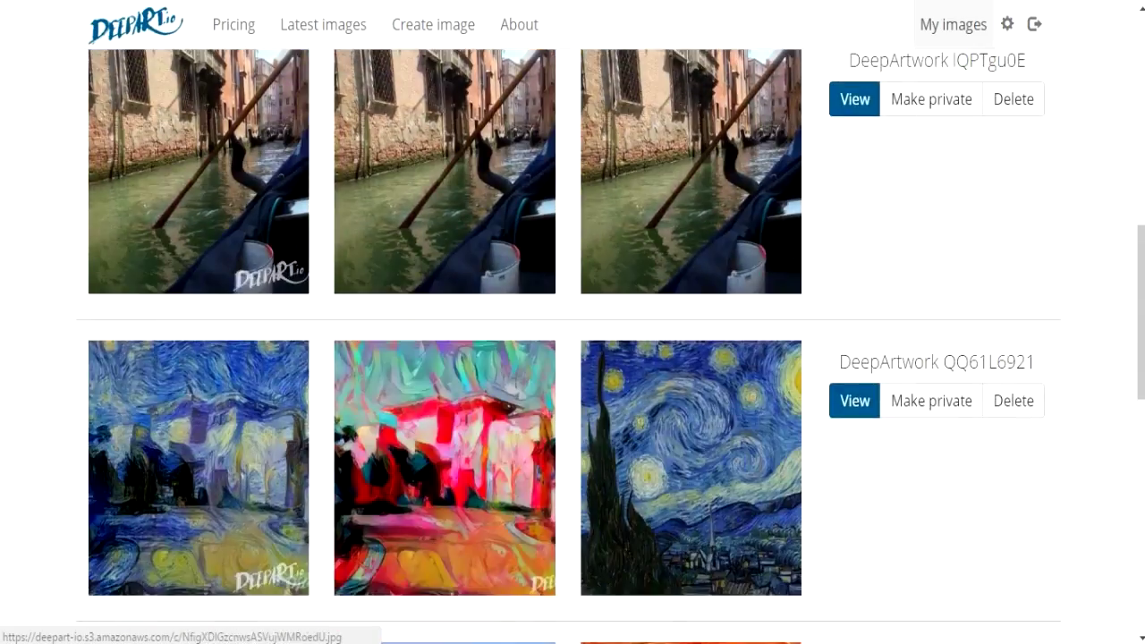
pyautogui.scroll(4, 572, 358)
pyautogui.scroll(4, 572, 358)
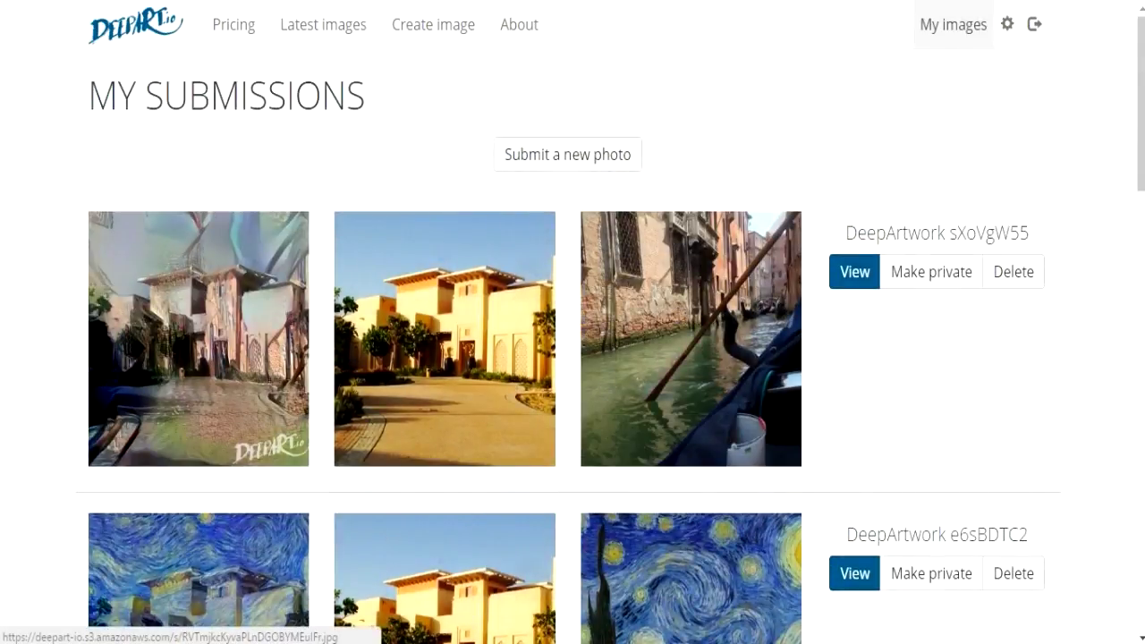
pyautogui.scroll(-5, 573, 358)
pyautogui.scroll(-5, 573, 358)
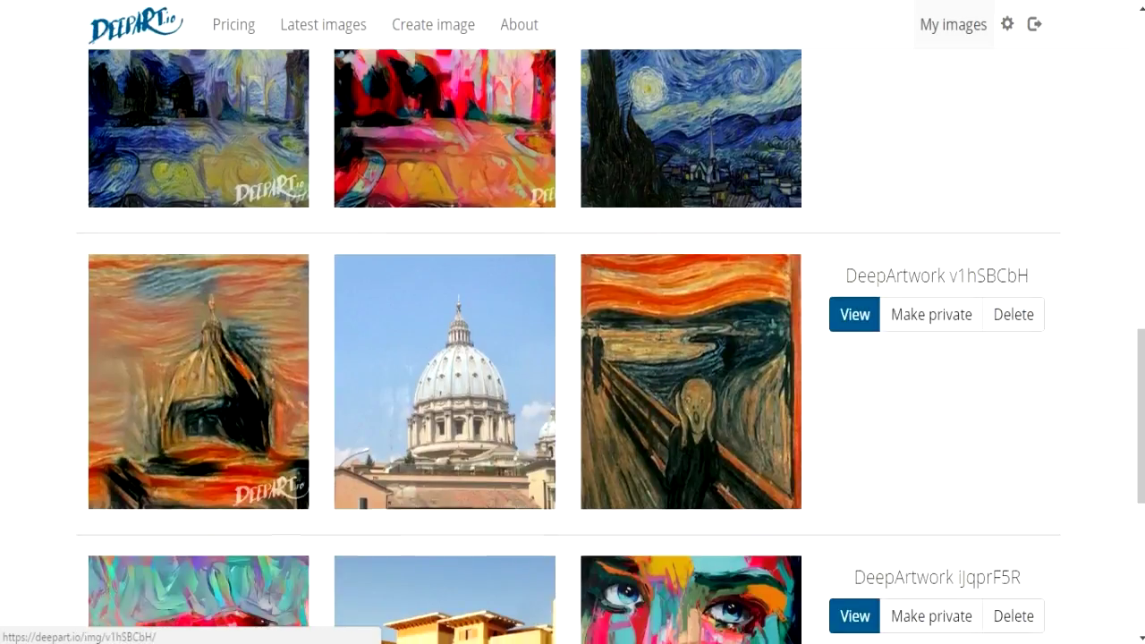
pyautogui.scroll(5, 573, 358)
pyautogui.scroll(5, 573, 358)
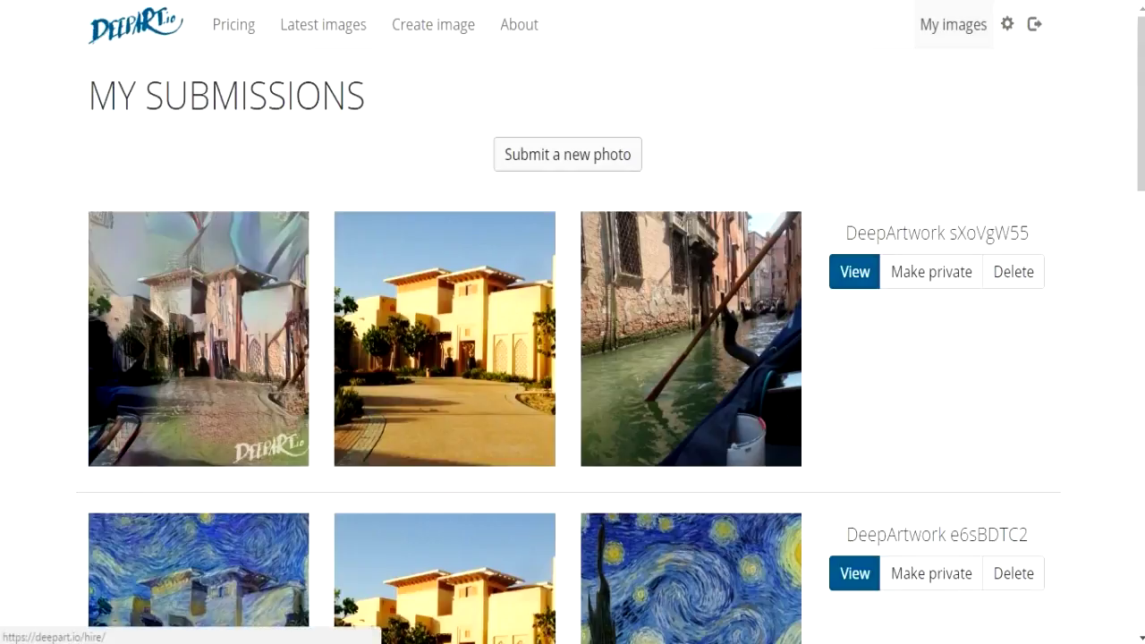
# - Start a new artwork from the My Submissions page
pyautogui.click(567, 154)
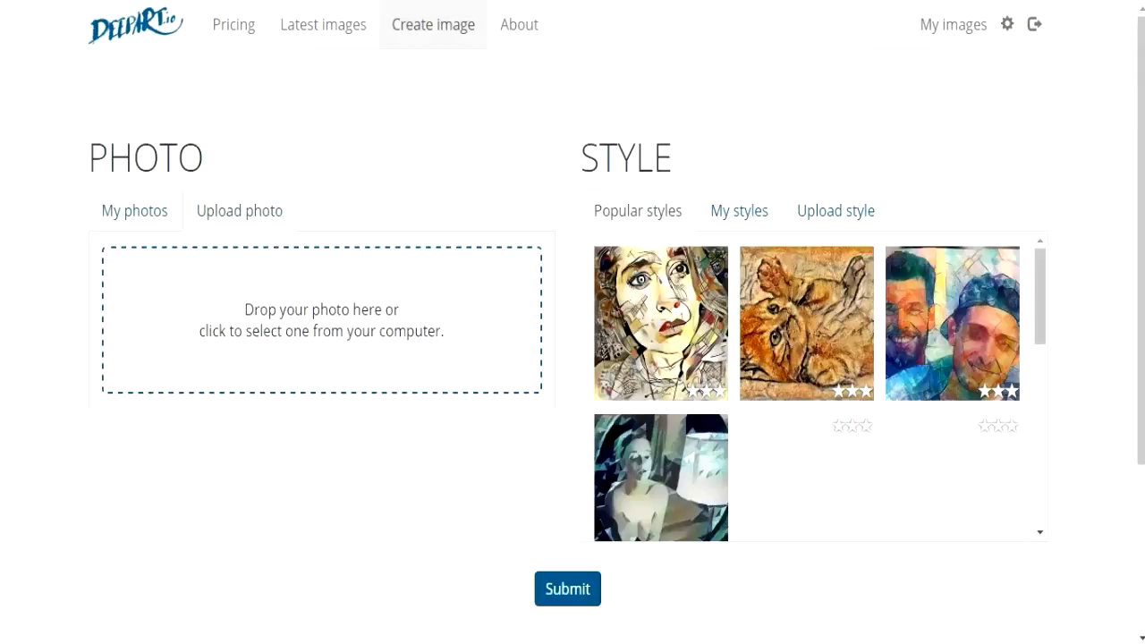
pyautogui.scroll(-3, 805, 385)
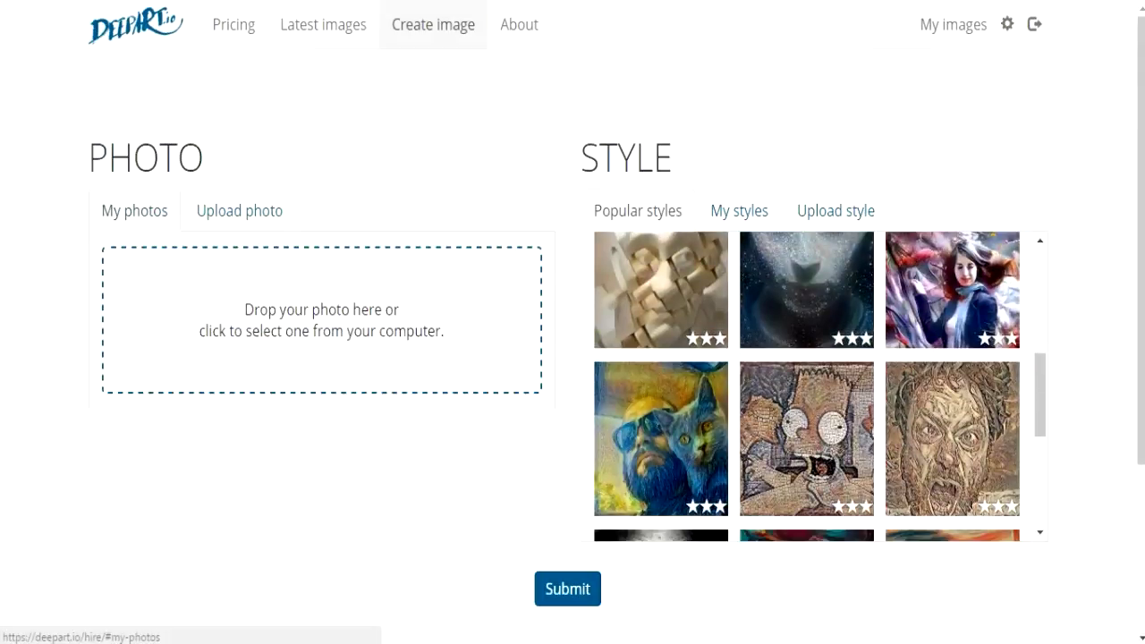
# - Pick the Venice canal photo from My photos as the content image
pyautogui.click(134, 211)
pyautogui.click(168, 323)
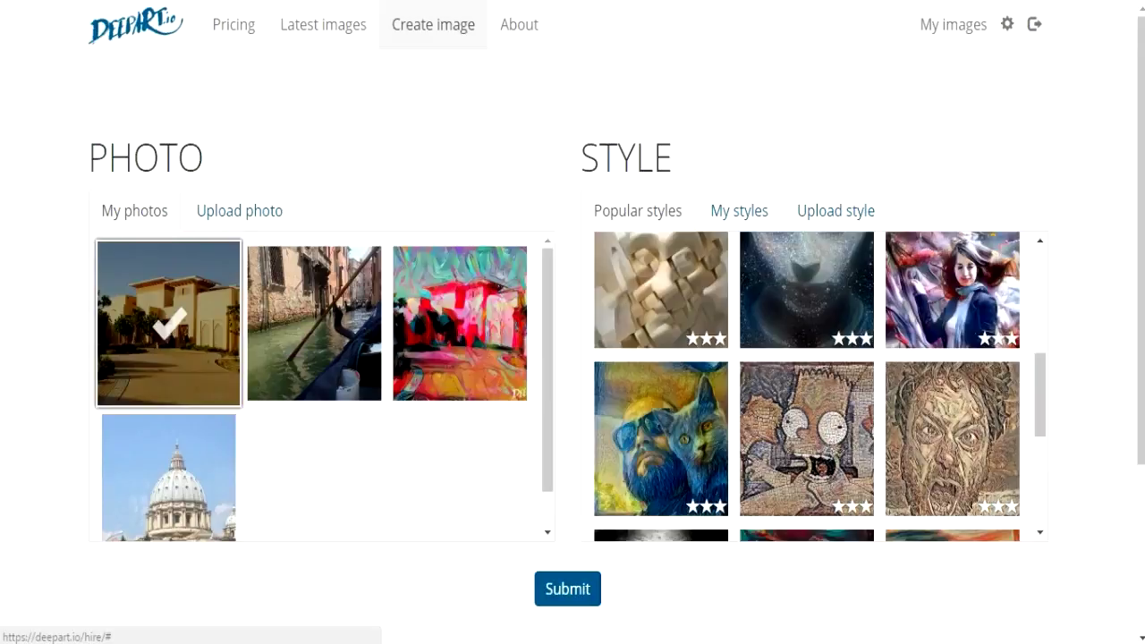
pyautogui.click(315, 323)
pyautogui.click(239, 210)
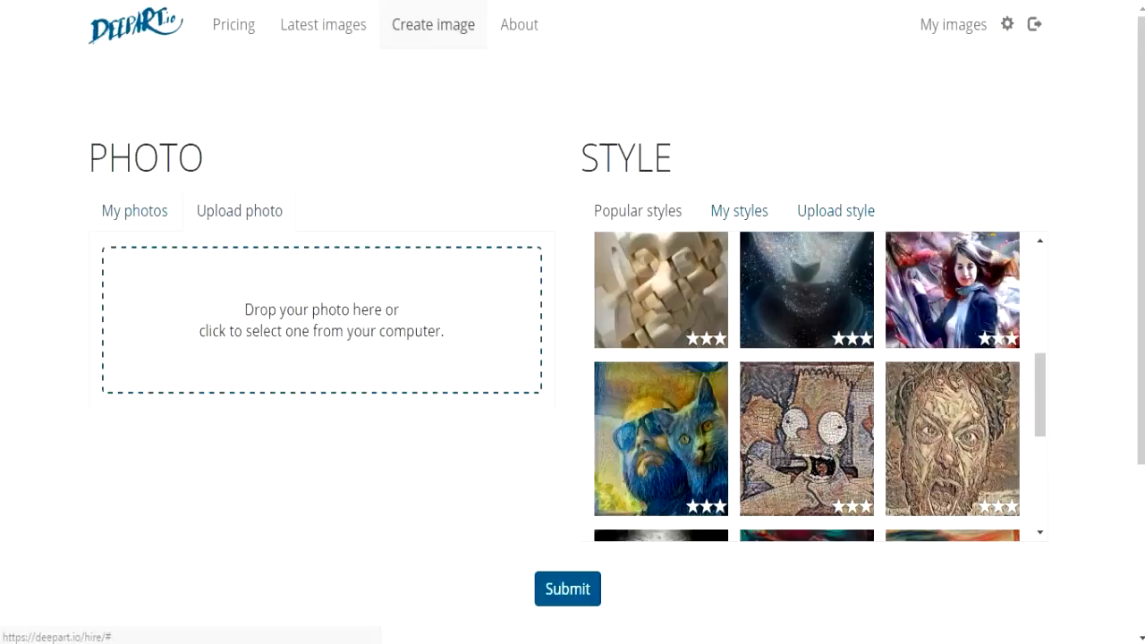
pyautogui.click(134, 210)
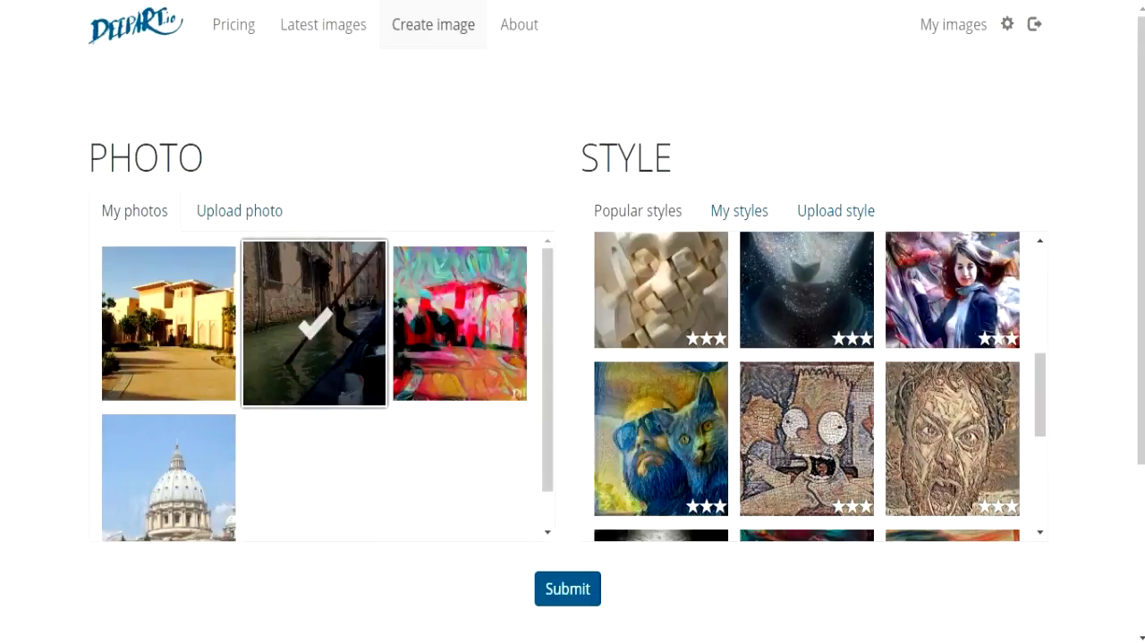
pyautogui.scroll(5, 821, 385)
pyautogui.scroll(-1, 573, 358)
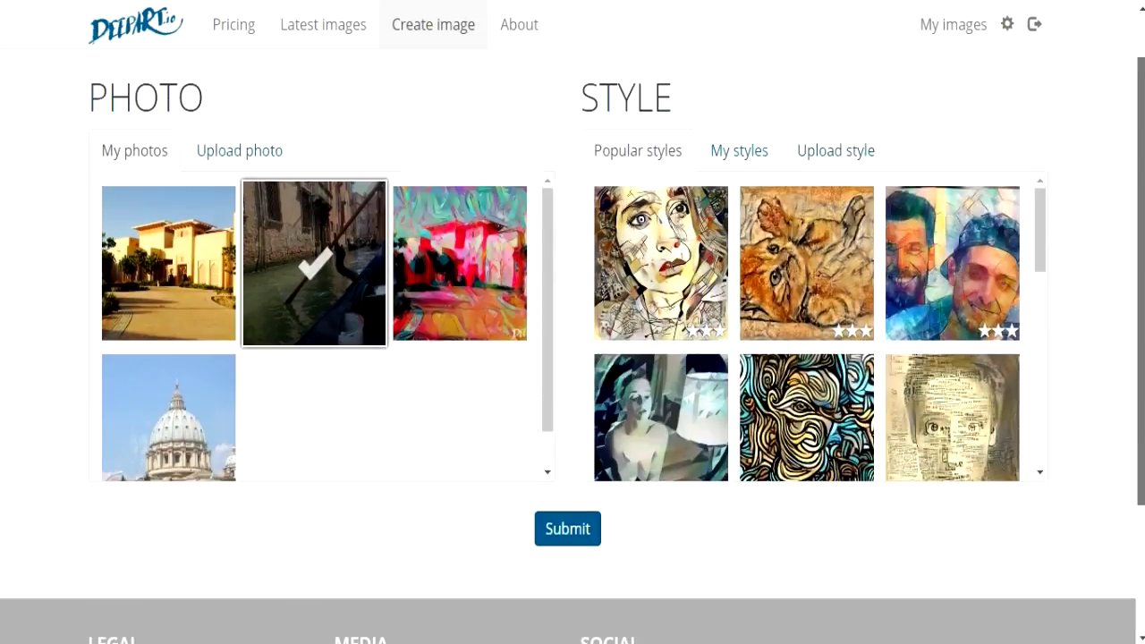
# - Choose the swirling-line popular style and submit the canal photo
pyautogui.click(739, 151)
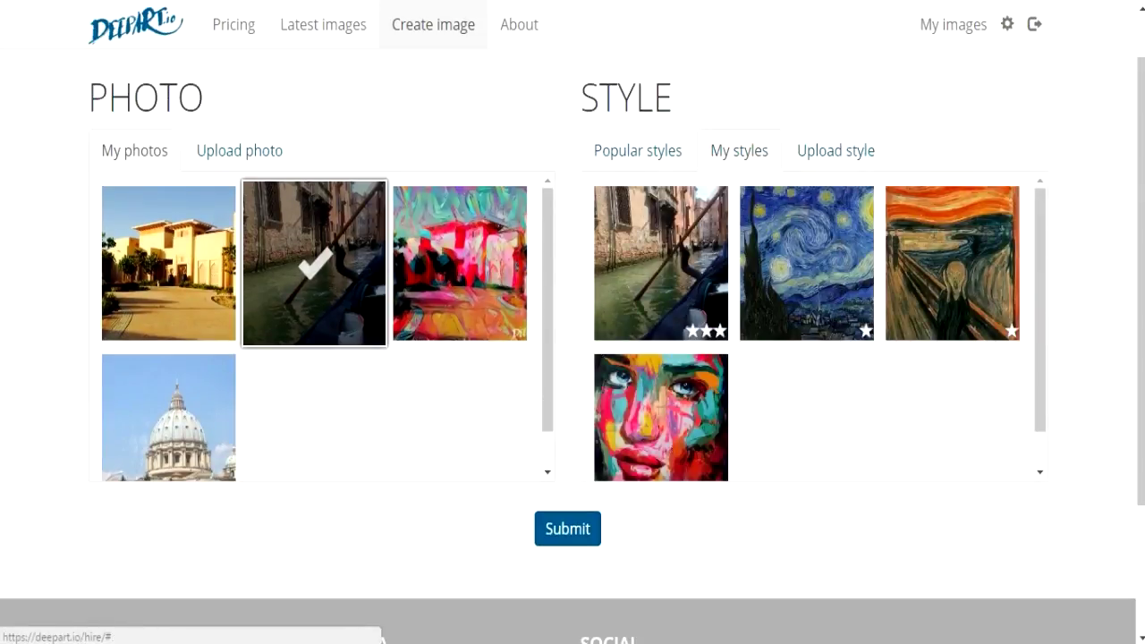
pyautogui.click(836, 151)
pyautogui.click(739, 150)
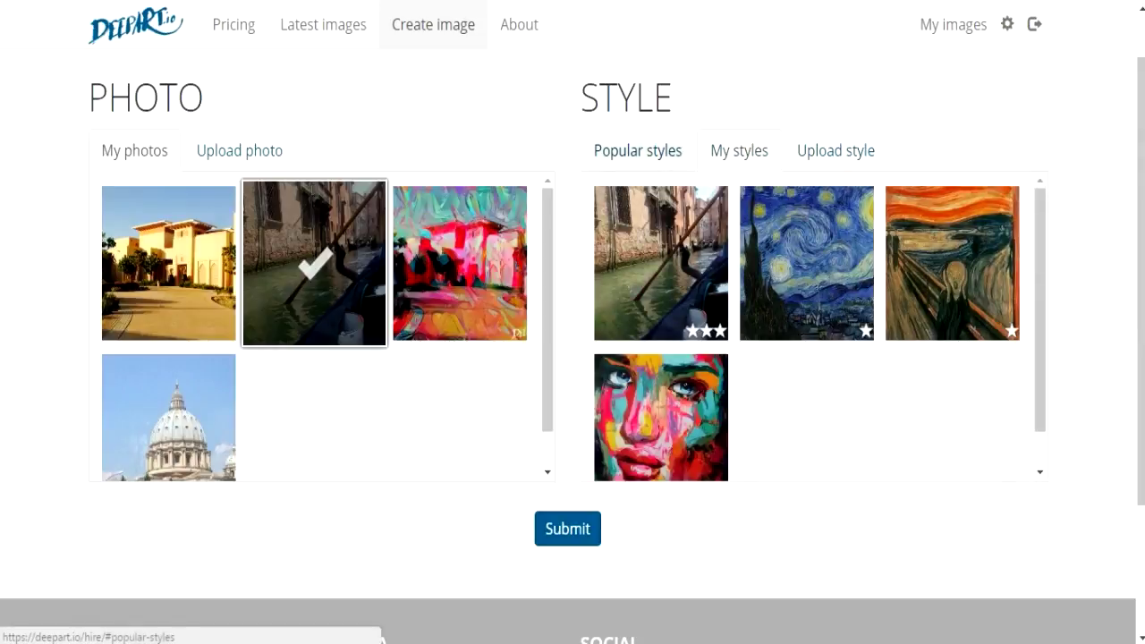
pyautogui.click(638, 150)
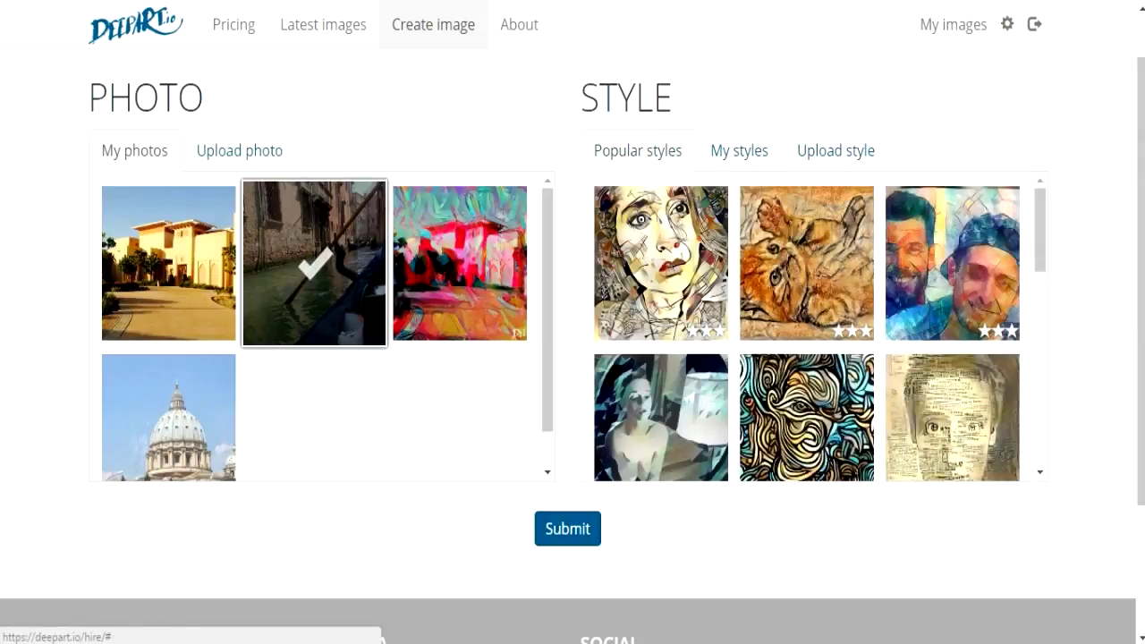
pyautogui.scroll(-1, 808, 326)
pyautogui.click(807, 334)
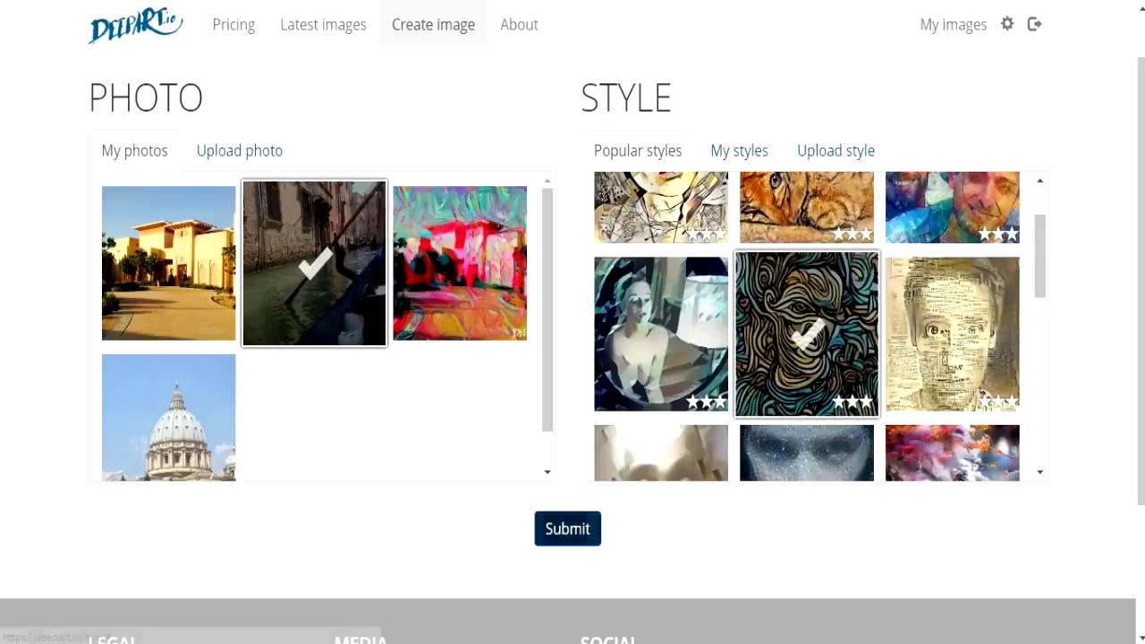
pyautogui.click(567, 529)
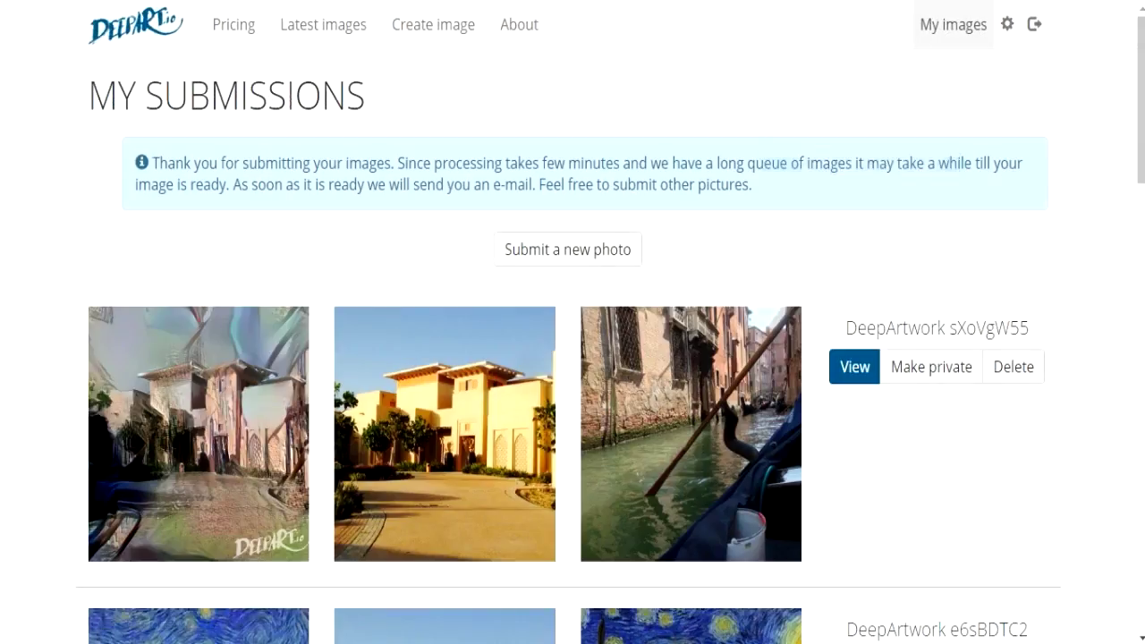
pyautogui.scroll(-1, 573, 358)
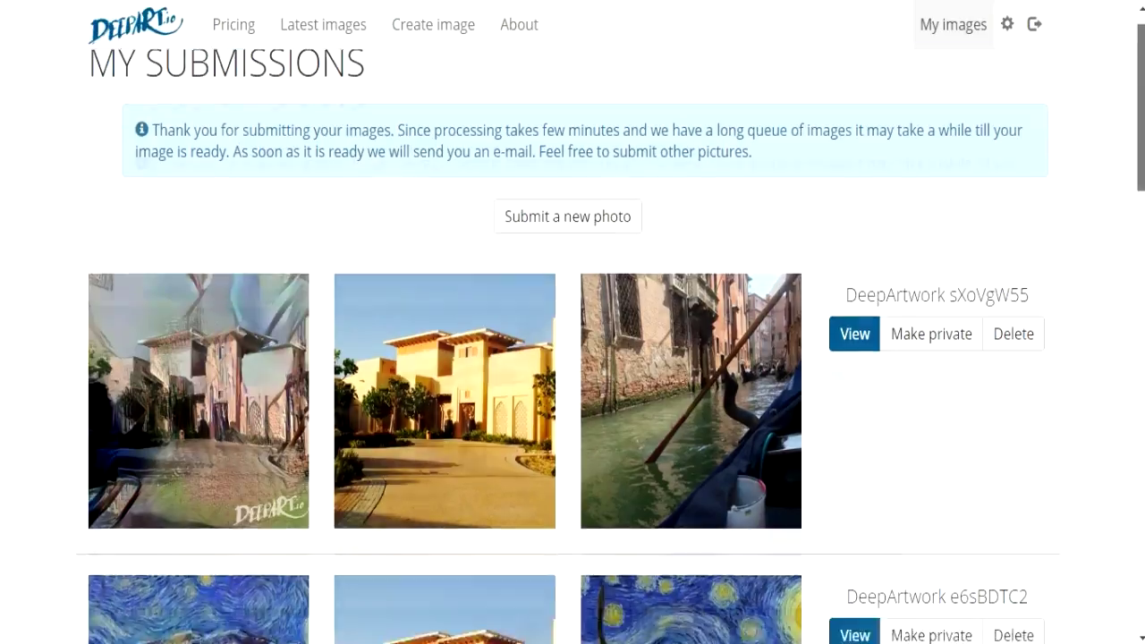
pyautogui.scroll(-3, 573, 358)
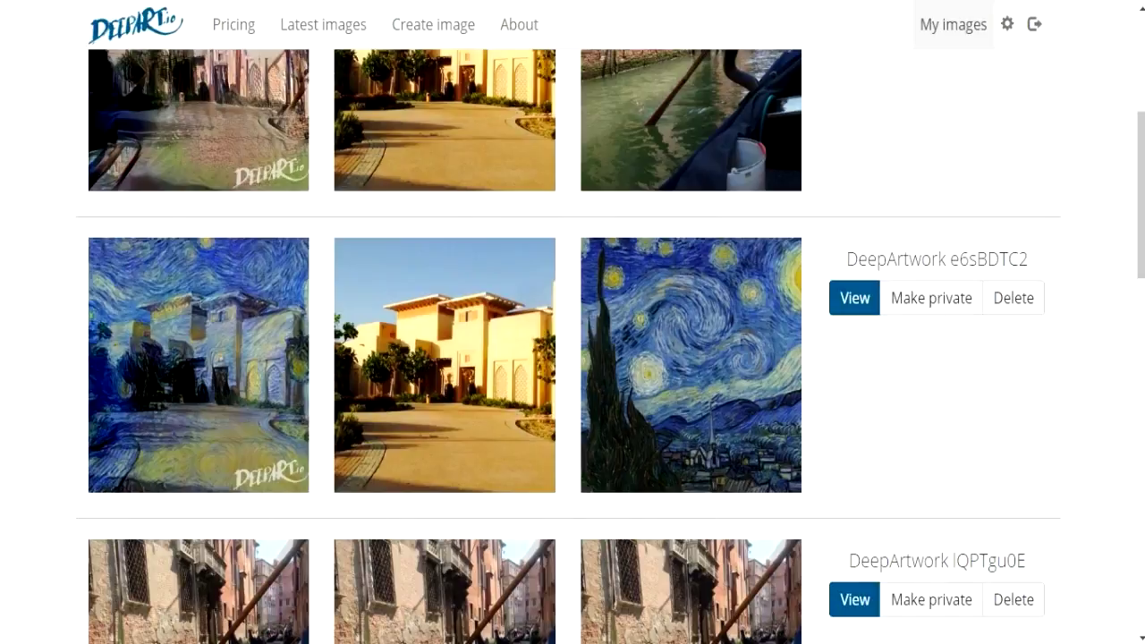
pyautogui.scroll(2, 573, 358)
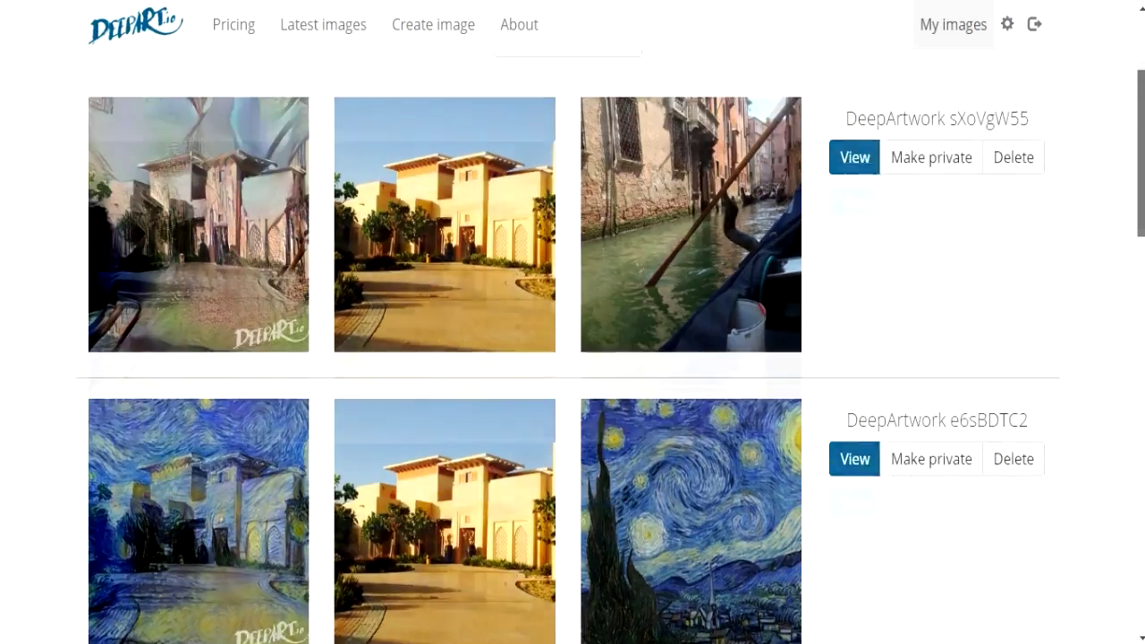
pyautogui.scroll(2, 573, 358)
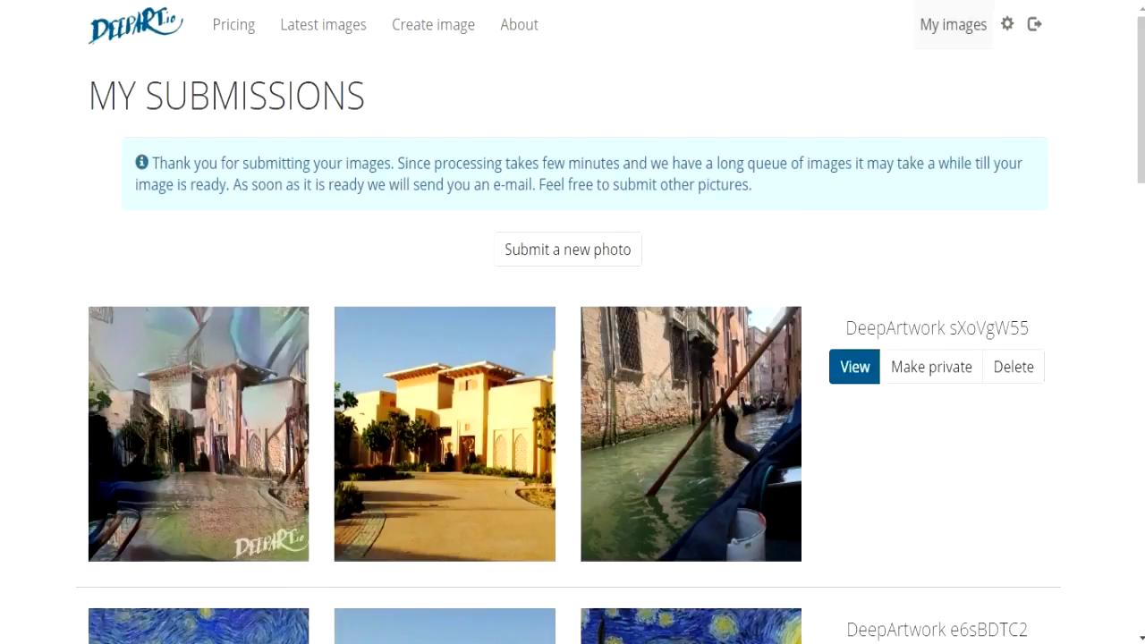
pyautogui.scroll(-3, 572, 358)
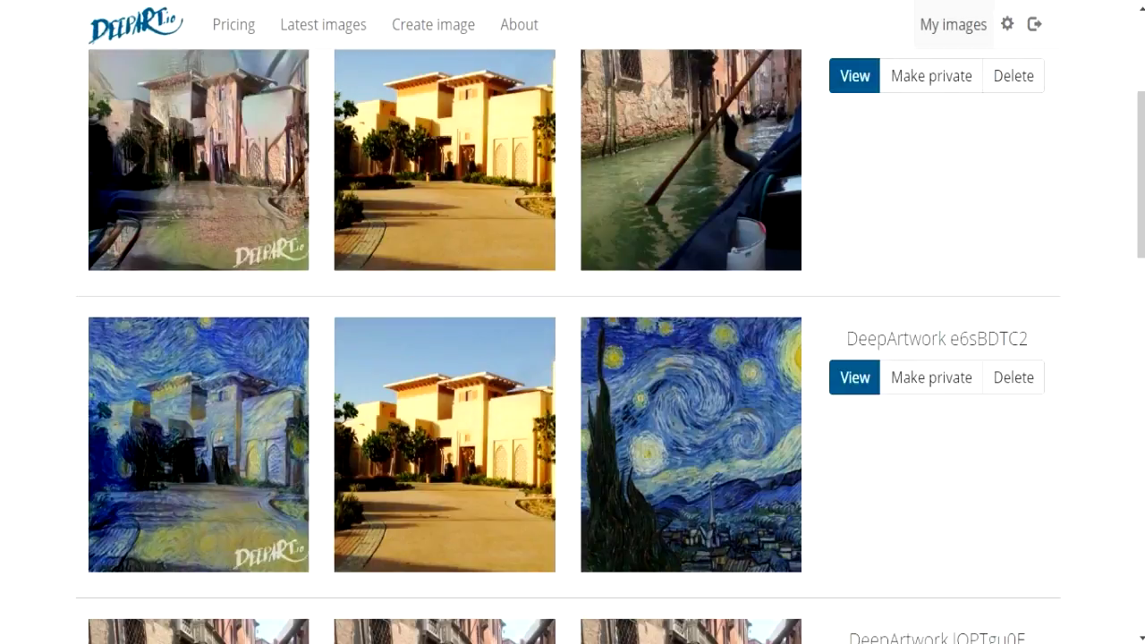
# - Select and then deselect the second artwork's title and code text
pyautogui.moveTo(858, 338)
pyautogui.mouseDown()
pyautogui.moveTo(1010, 338)
pyautogui.moveTo(846, 338)
pyautogui.mouseUp()
pyautogui.moveTo(950, 338)
pyautogui.mouseDown()
pyautogui.moveTo(1020, 338)
pyautogui.moveTo(950, 338)
pyautogui.mouseUp()
pyautogui.click(1029, 338)
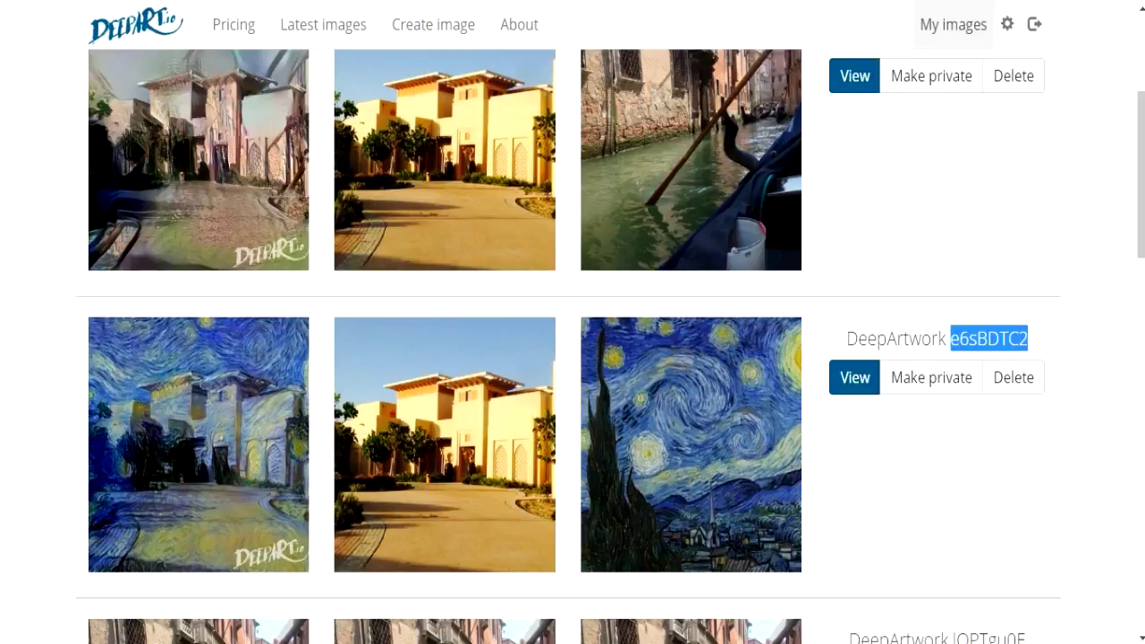
pyautogui.click(951, 338)
pyautogui.moveTo(1029, 338); pyautogui.dragTo(886, 338)
pyautogui.click(886, 338)
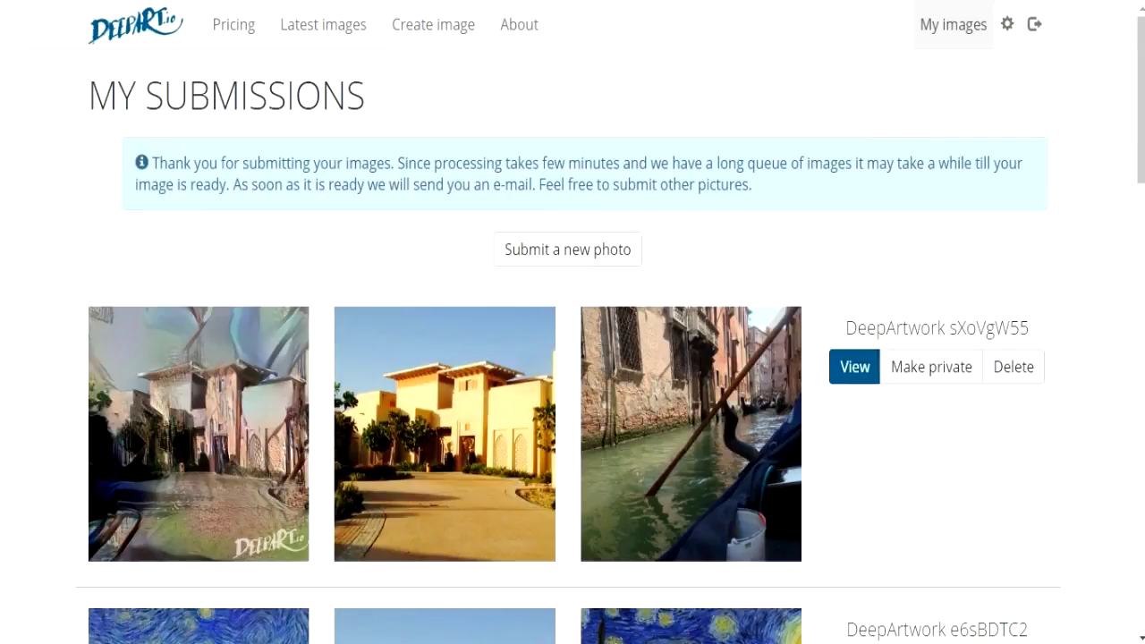
pyautogui.scroll(2, 573, 322)
pyautogui.scroll(-3, 573, 322)
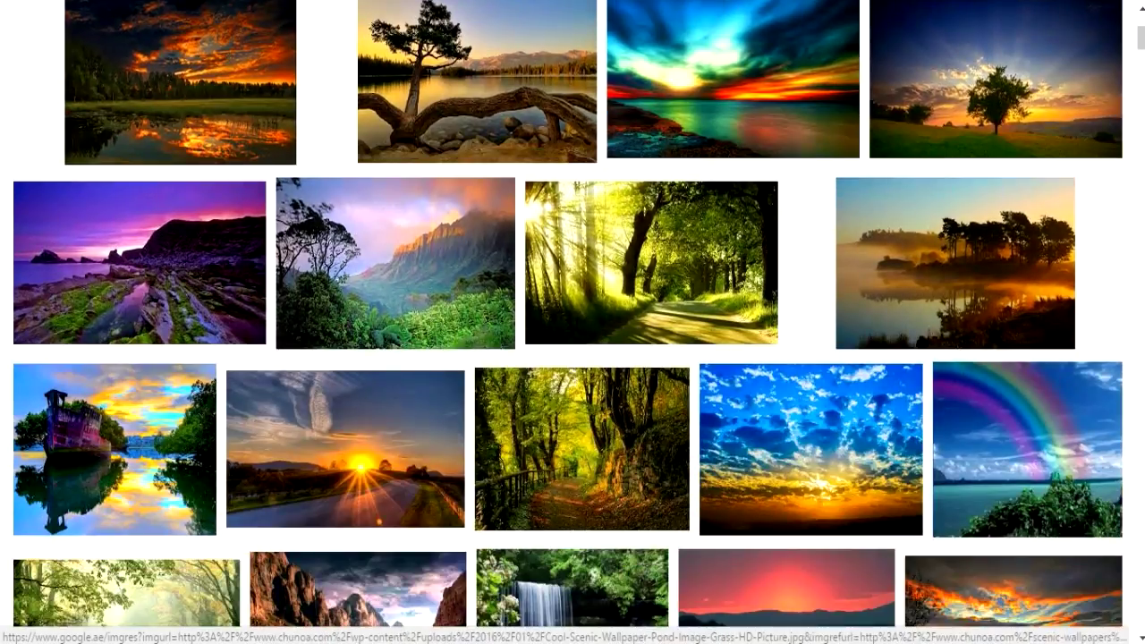
pyautogui.scroll(3, 573, 322)
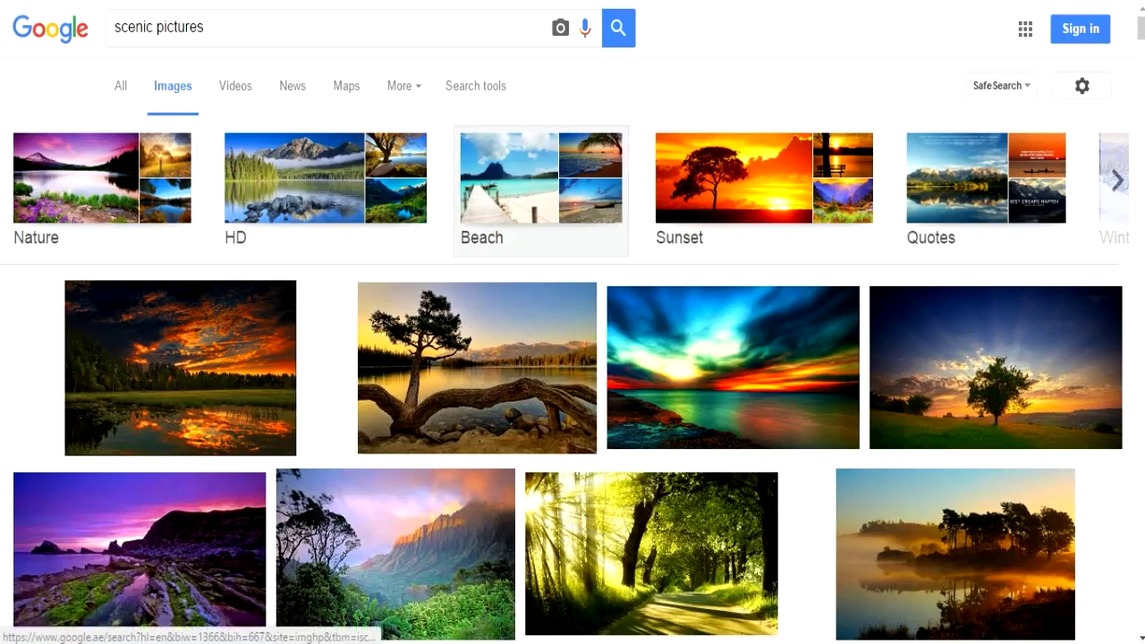
pyautogui.scroll(-1, 734, 269)
pyautogui.scroll(-3, 779, 314)
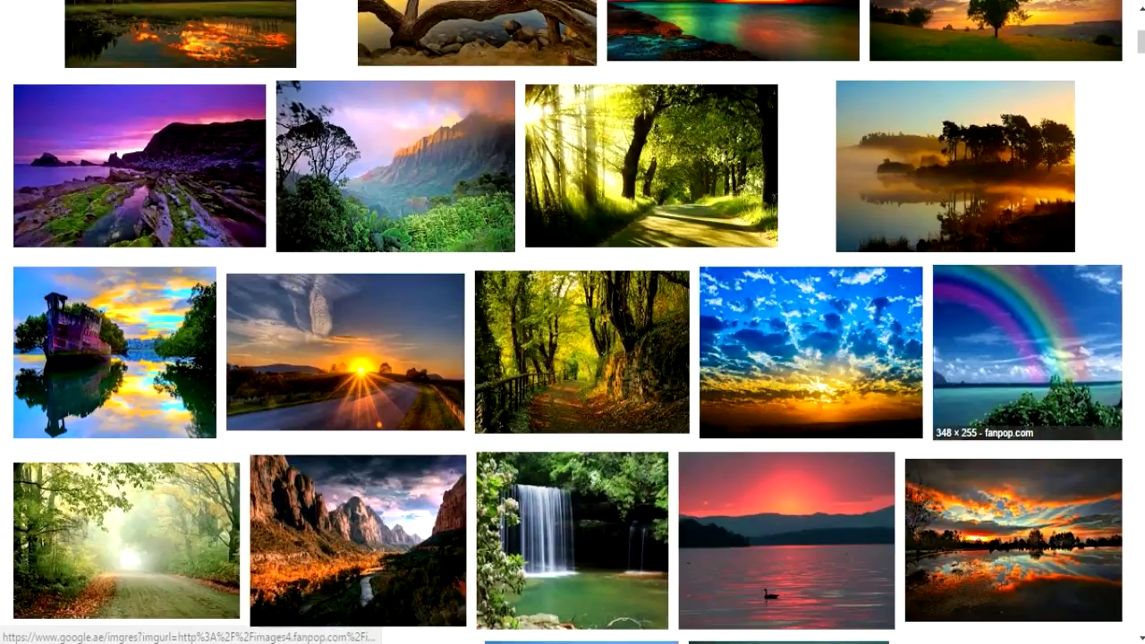
pyautogui.scroll(-2, 787, 358)
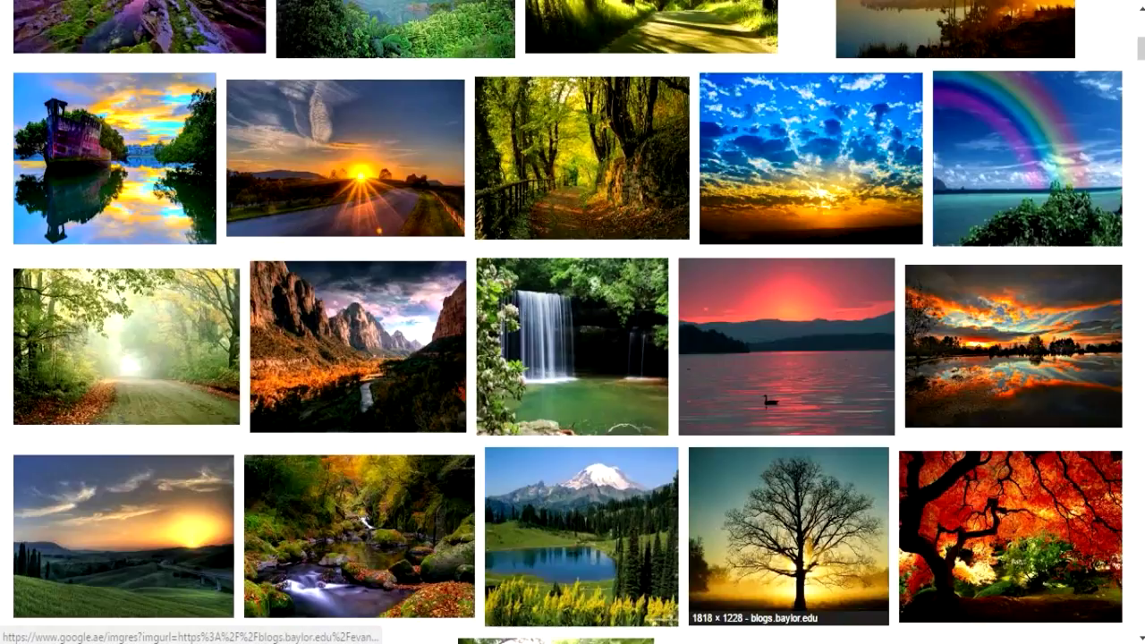
# - Save the full-size red lake-sunset image, then preview the twisted tree by the lake
pyautogui.click(788, 349)
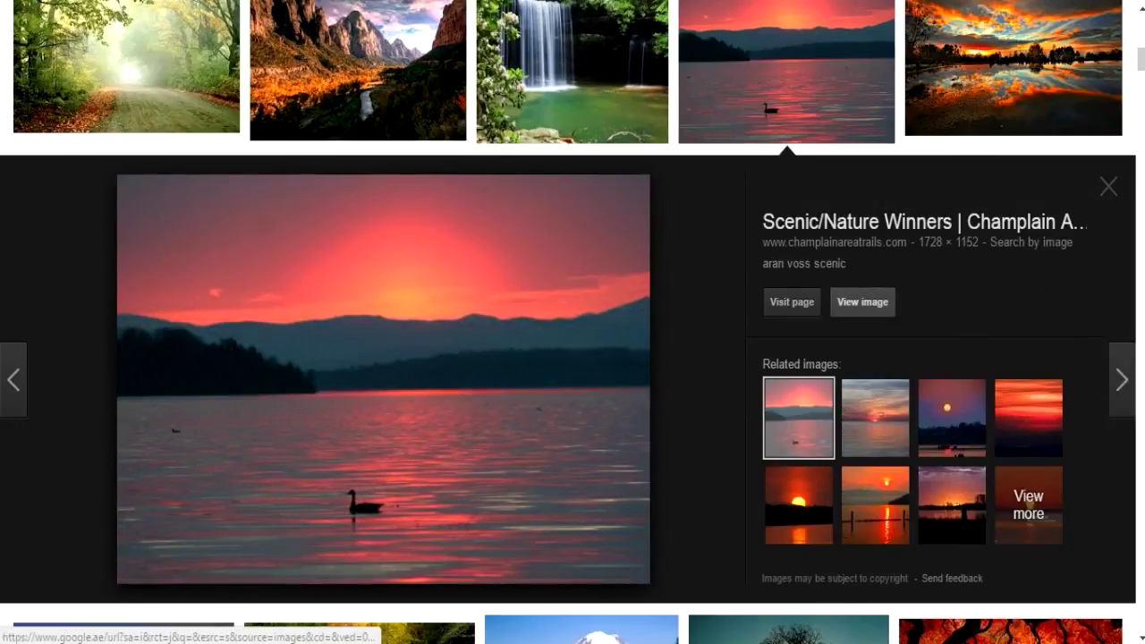
pyautogui.click(862, 301)
pyautogui.rightClick(369, 179)
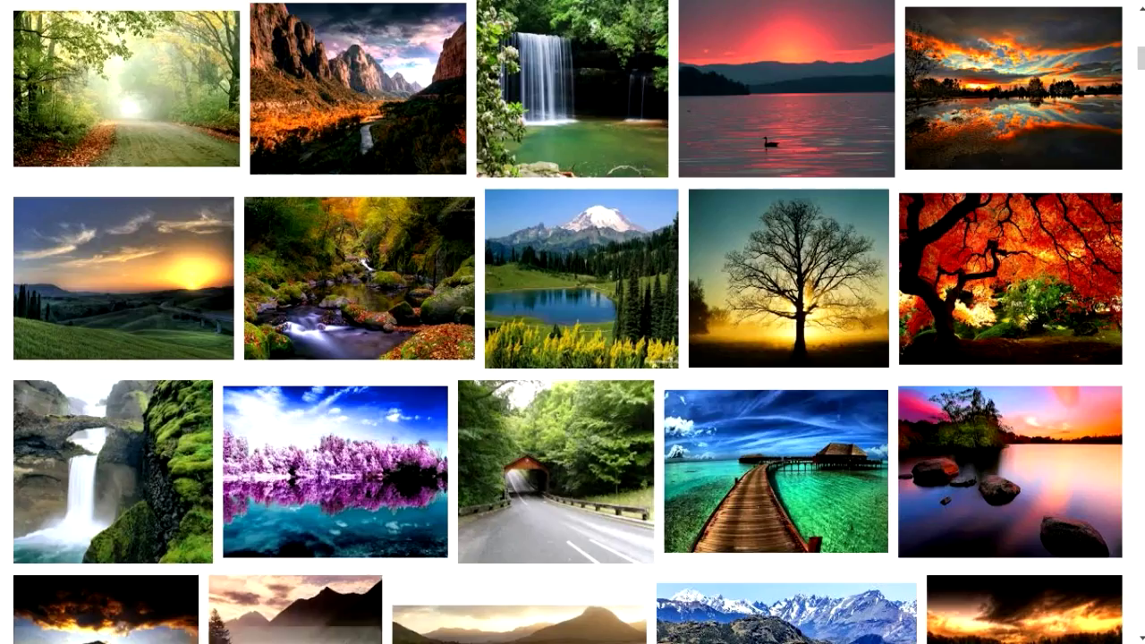
pyautogui.scroll(5, 573, 358)
pyautogui.scroll(3, 573, 357)
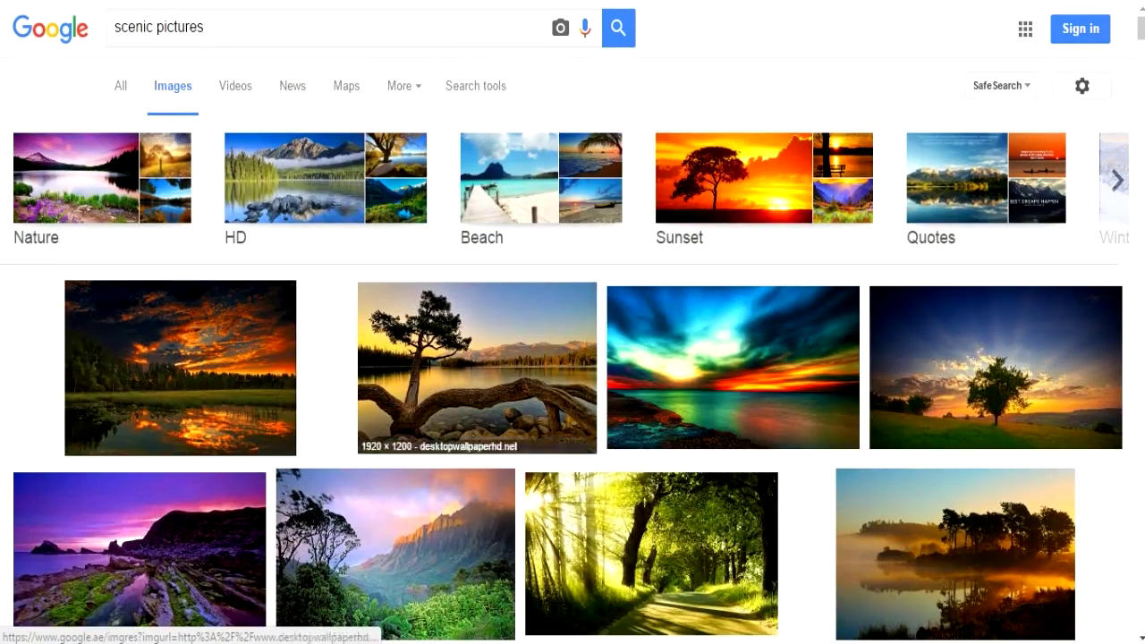
pyautogui.click(477, 367)
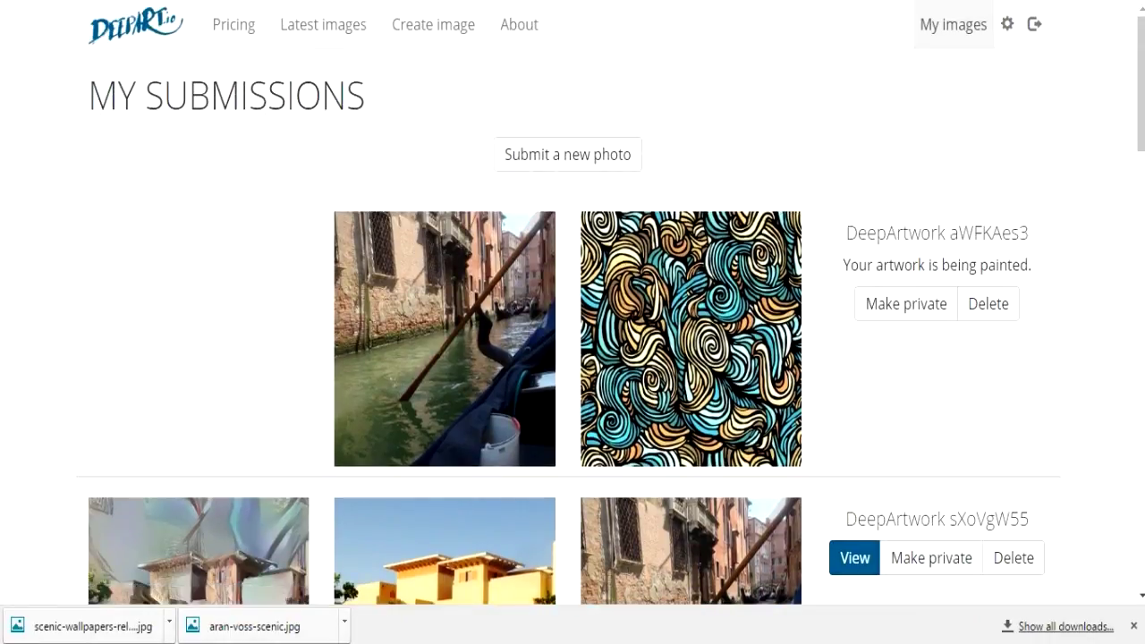
# - Upload the saved sunset picture as the photo for a new artwork
pyautogui.click(568, 154)
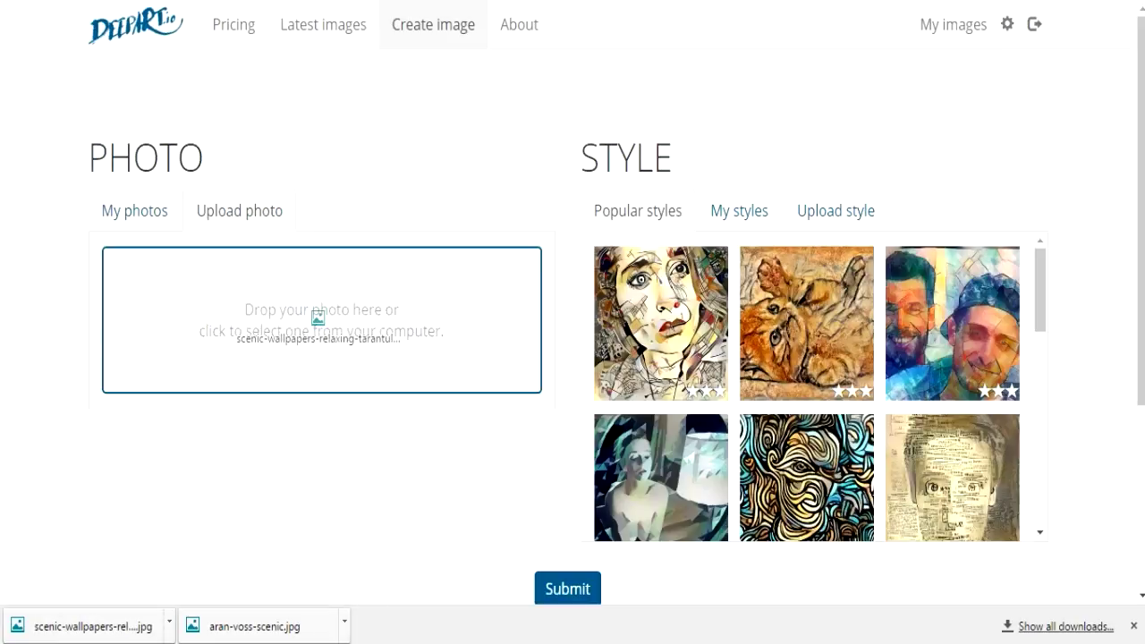
pyautogui.moveTo(318, 318); pyautogui.dragTo(105, 521)
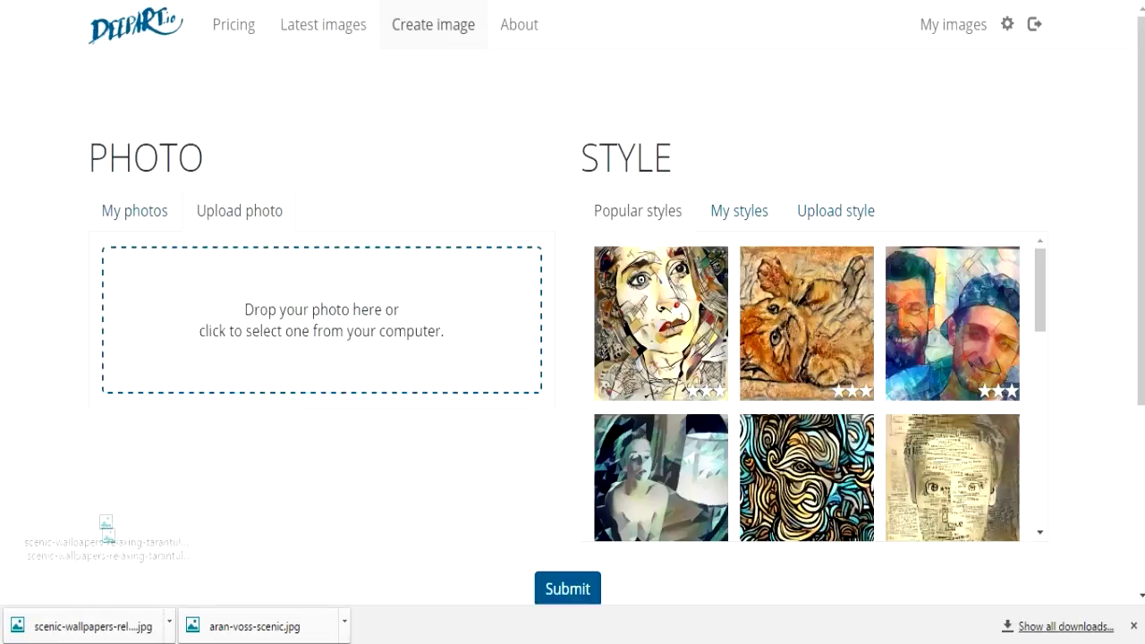
pyautogui.moveTo(106, 521); pyautogui.dragTo(116, 621)
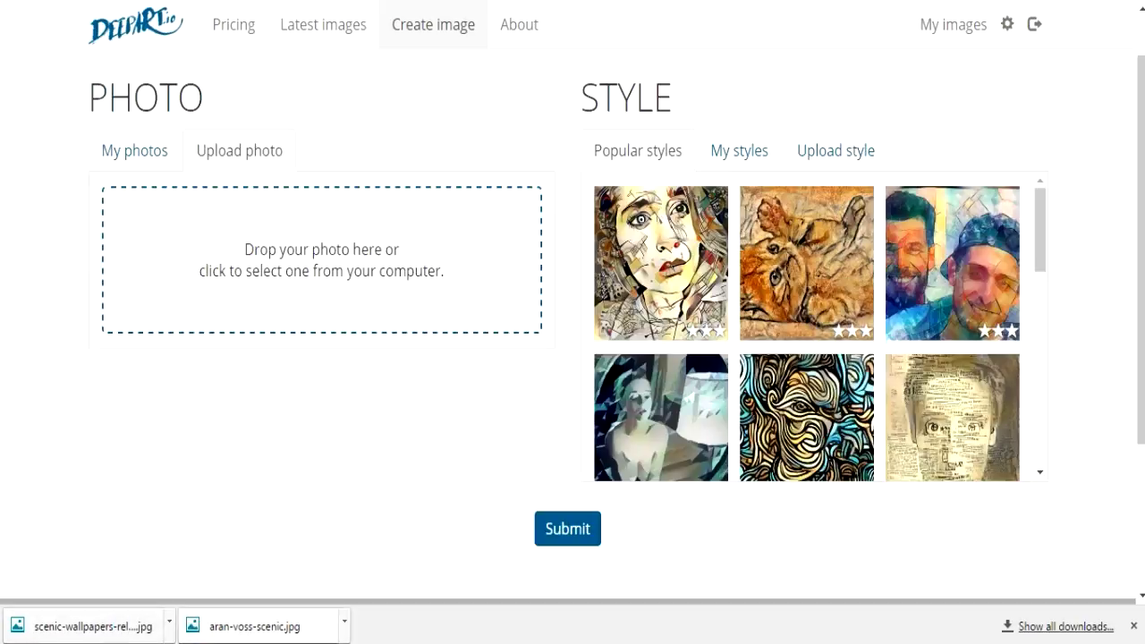
pyautogui.moveTo(255, 627); pyautogui.dragTo(322, 268)
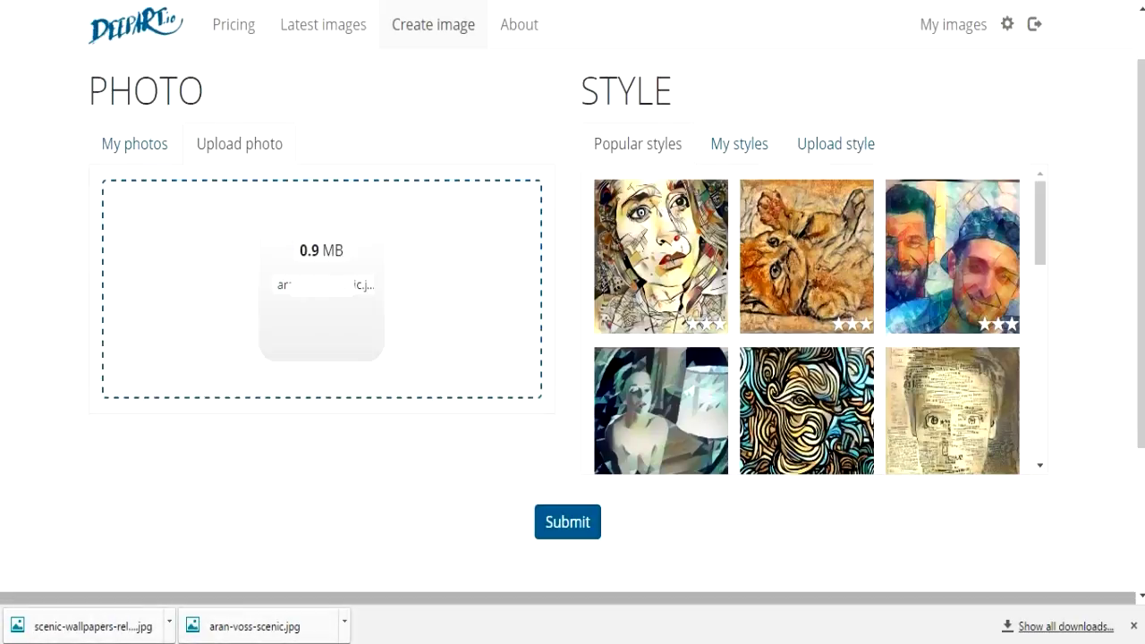
pyautogui.scroll(1, 572, 358)
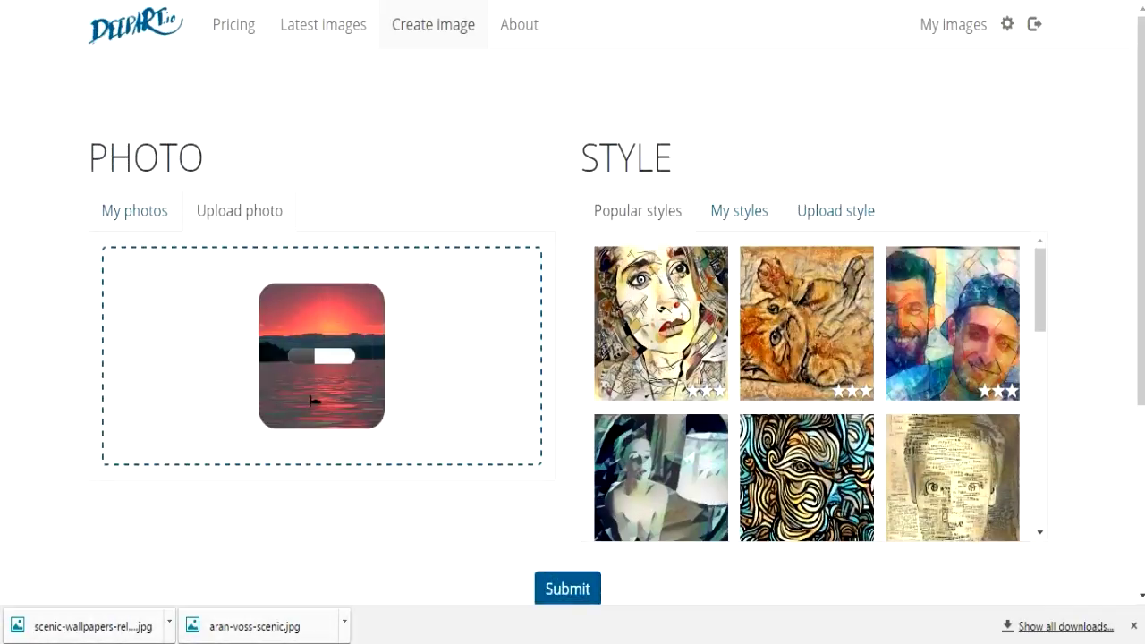
# - Upload the twisted-tree picture as a custom style and submit the pairing
pyautogui.click(739, 210)
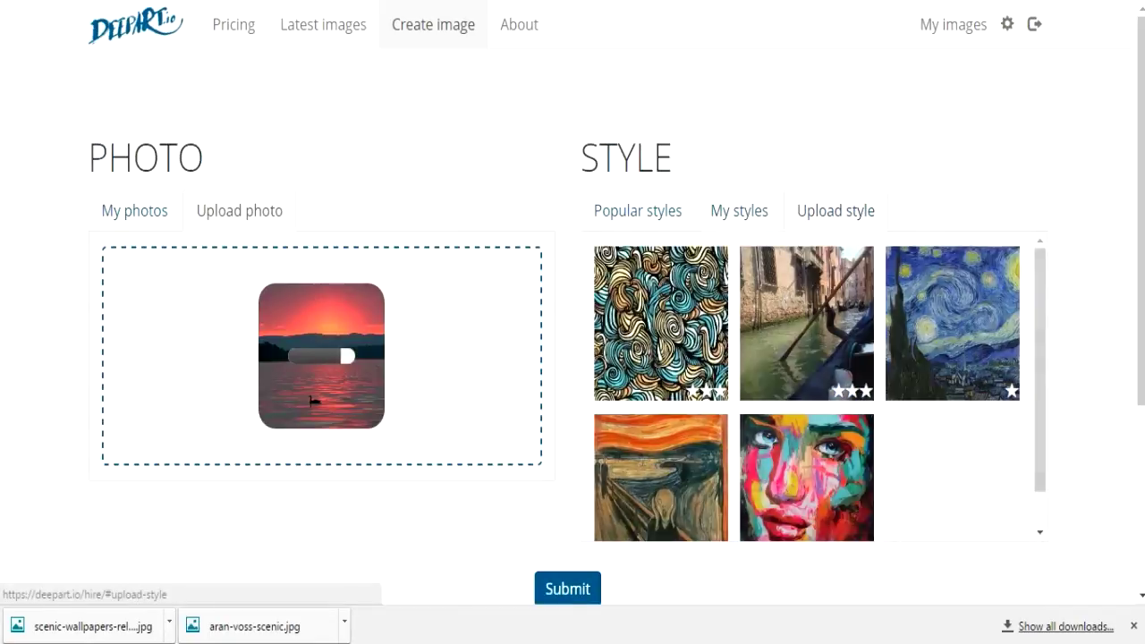
pyautogui.click(836, 210)
pyautogui.moveTo(93, 627); pyautogui.dragTo(907, 302)
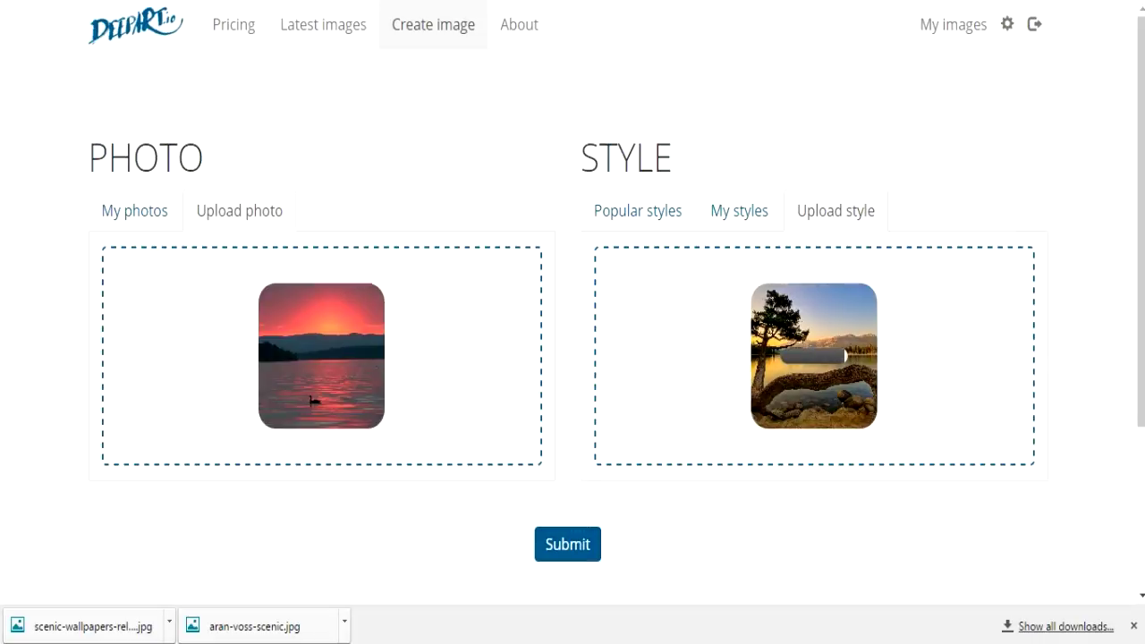
pyautogui.click(1134, 625)
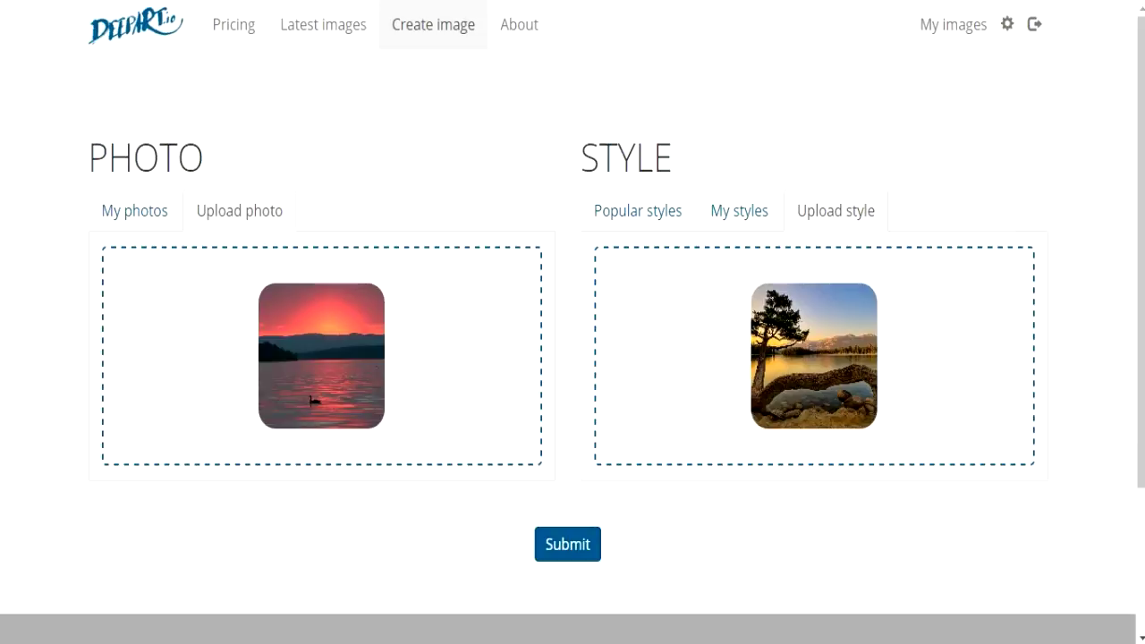
pyautogui.click(567, 544)
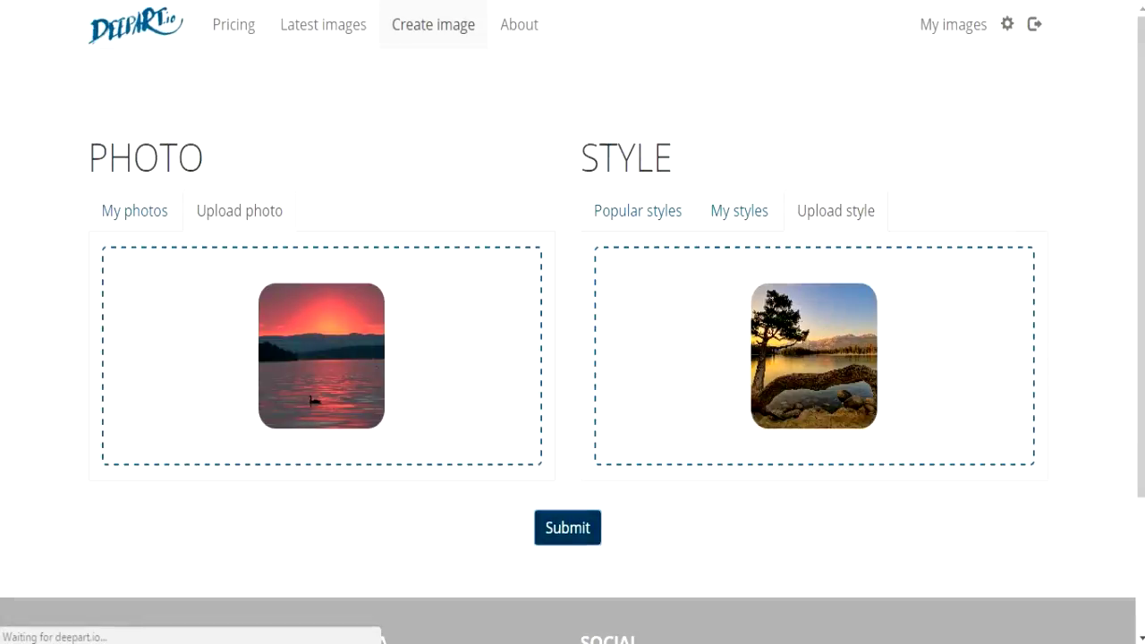
pyautogui.scroll(-1, 573, 402)
pyautogui.scroll(-1, 573, 403)
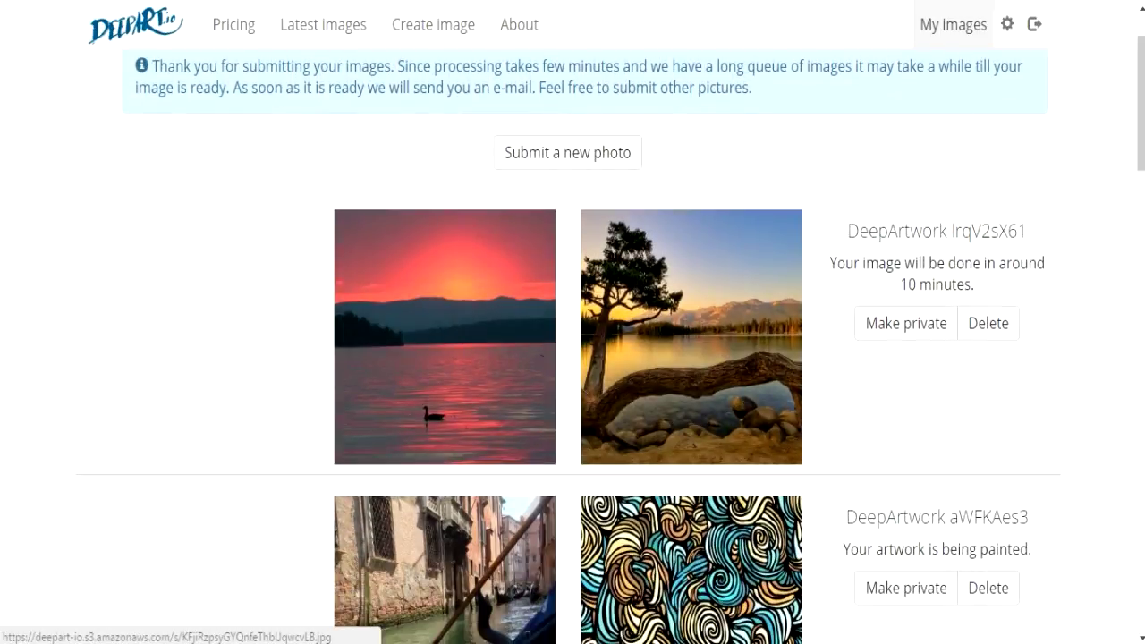
pyautogui.moveTo(859, 263); pyautogui.dragTo(1008, 263)
pyautogui.click(1007, 264)
pyautogui.moveTo(909, 285); pyautogui.dragTo(975, 285)
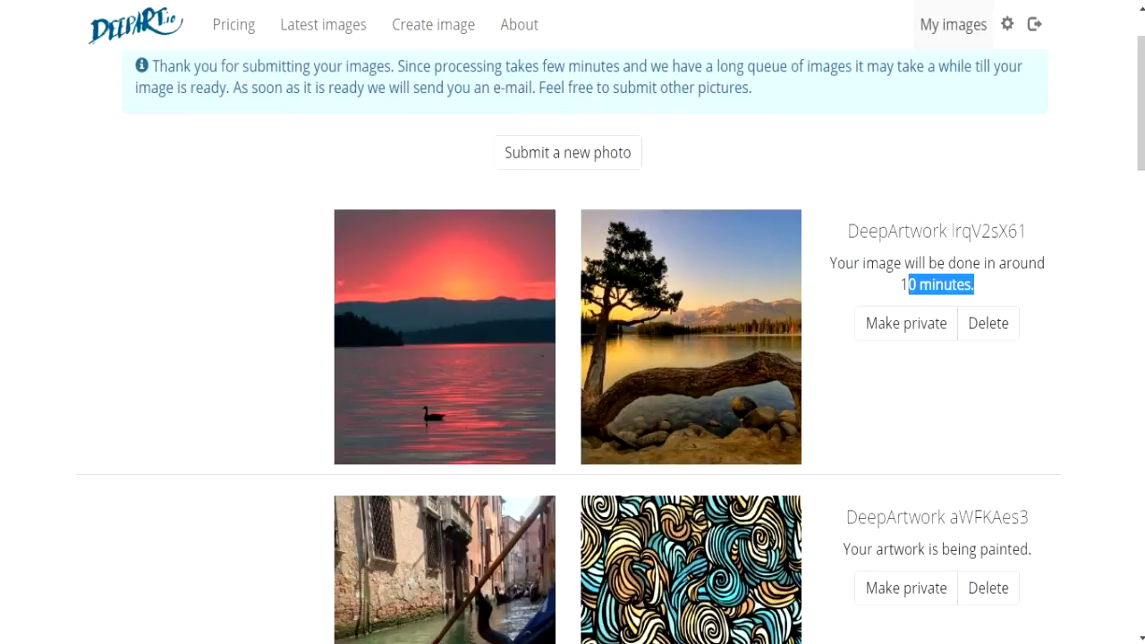
pyautogui.click(975, 285)
pyautogui.scroll(-4, 573, 358)
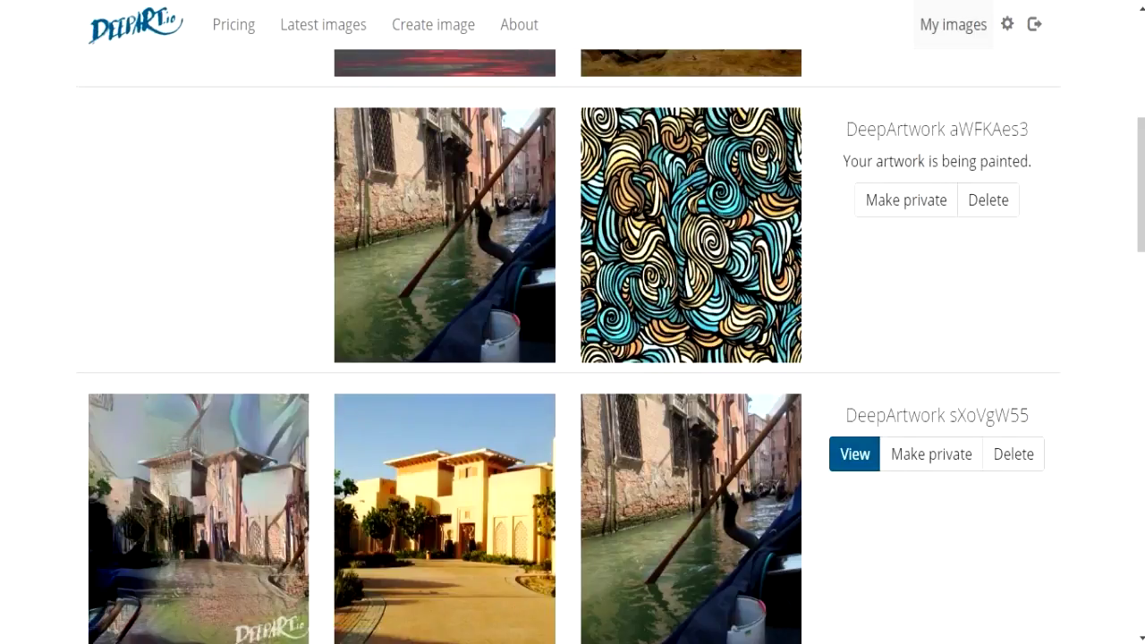
pyautogui.scroll(5, 447, 447)
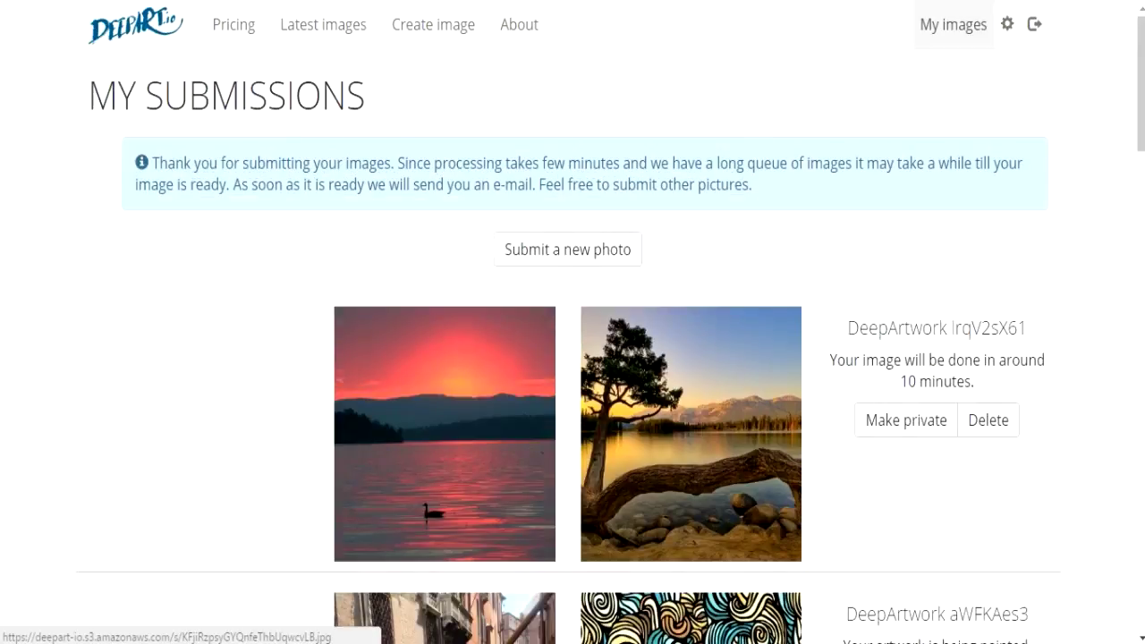
pyautogui.scroll(-5, 572, 358)
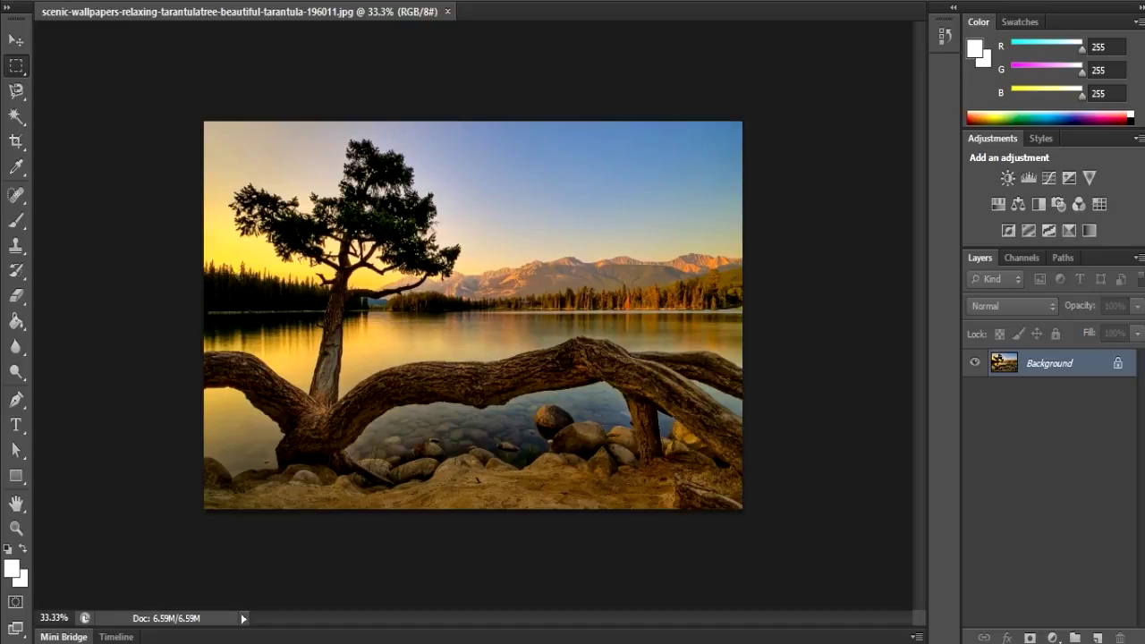
# - Duplicate the Background layer with Ctrl+J and delete the original Background
pyautogui.rightClick(1052, 364)
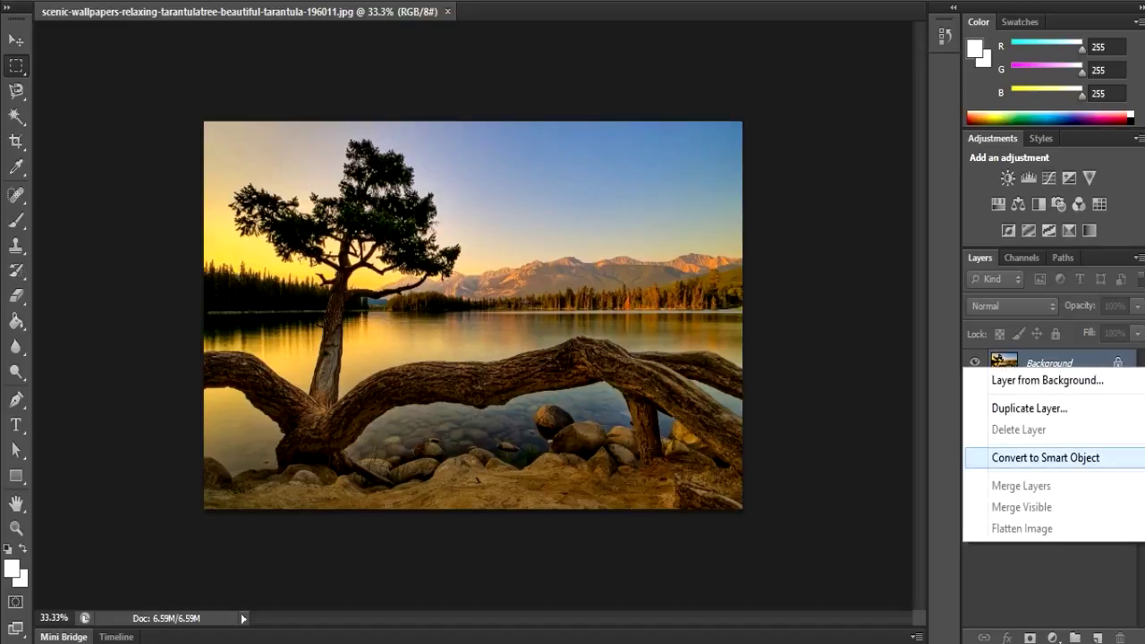
pyautogui.click(1045, 457)
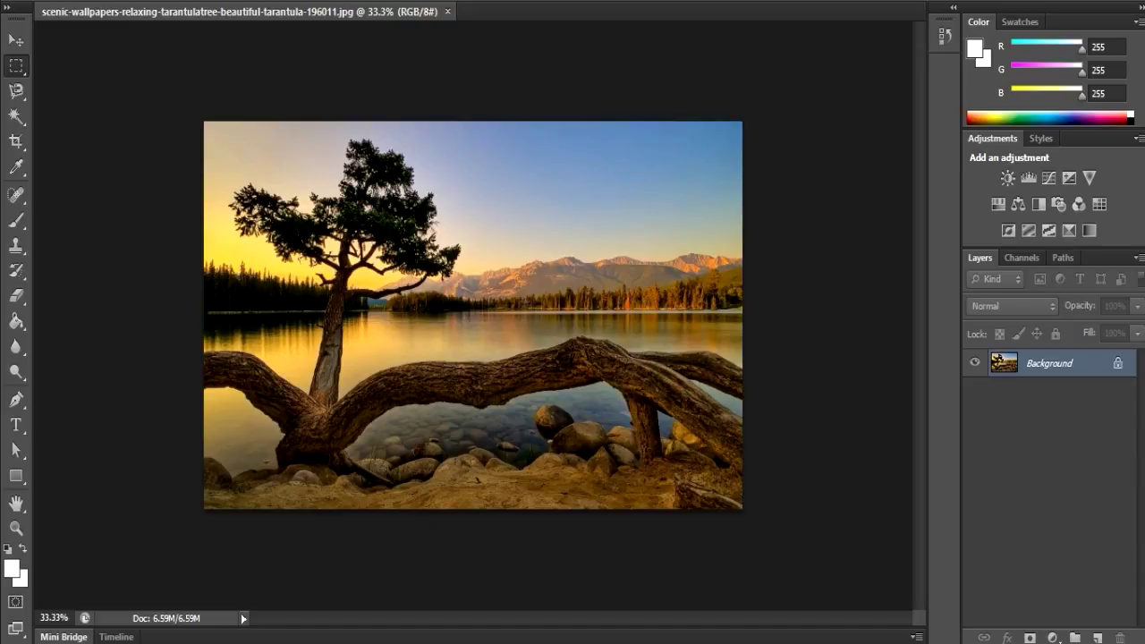
pyautogui.hotkey('ctrl', 'j')
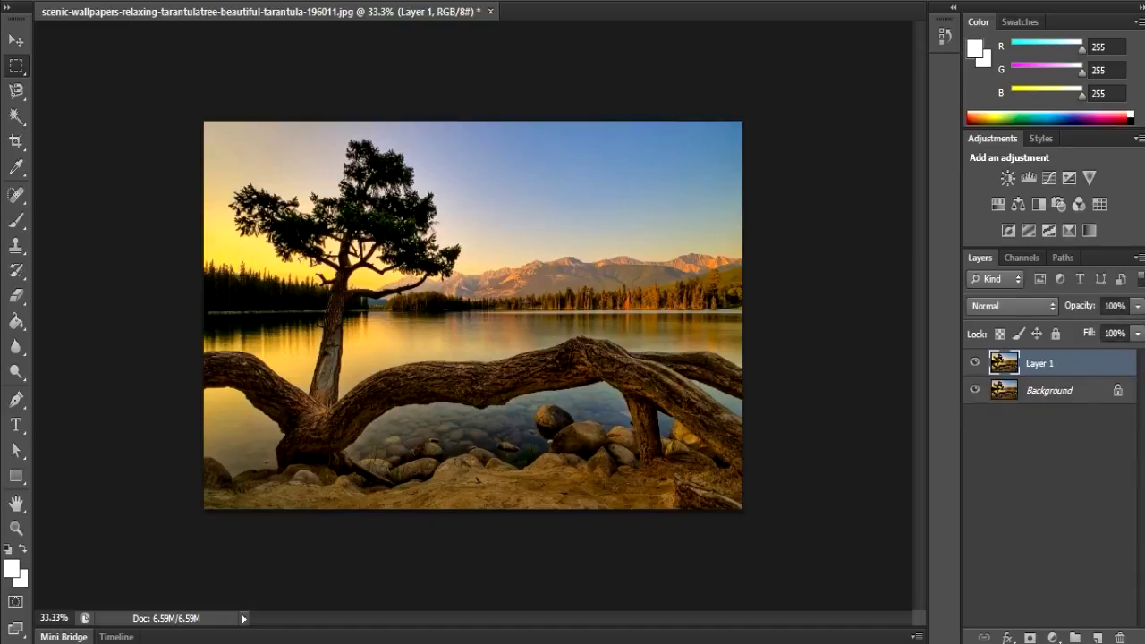
pyautogui.hotkey('alt', '[')
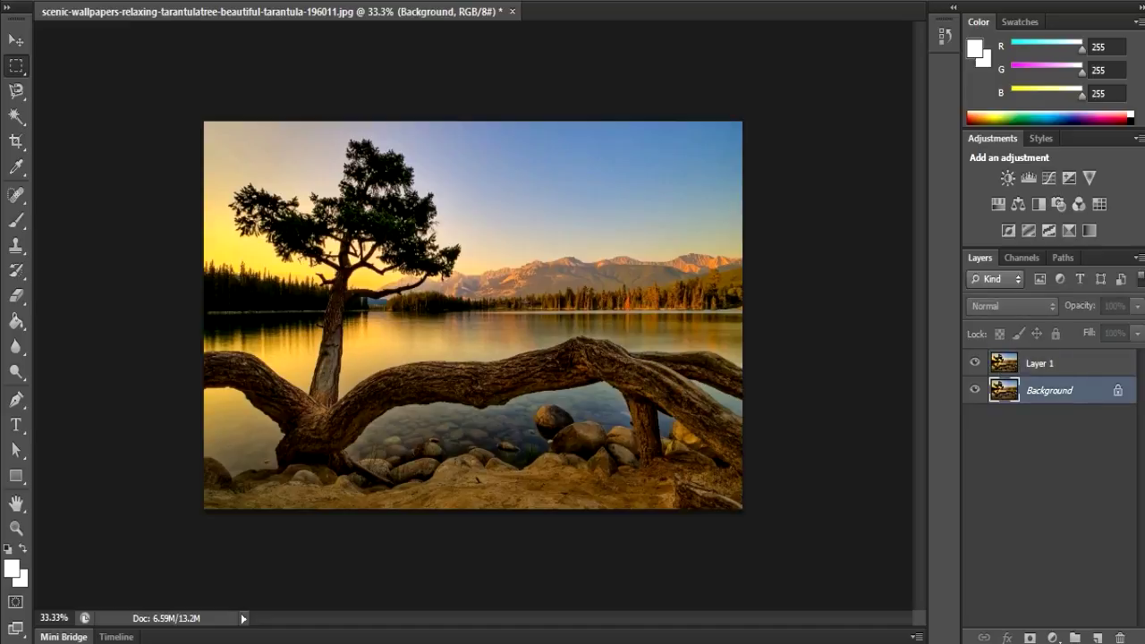
pyautogui.press('Delete')
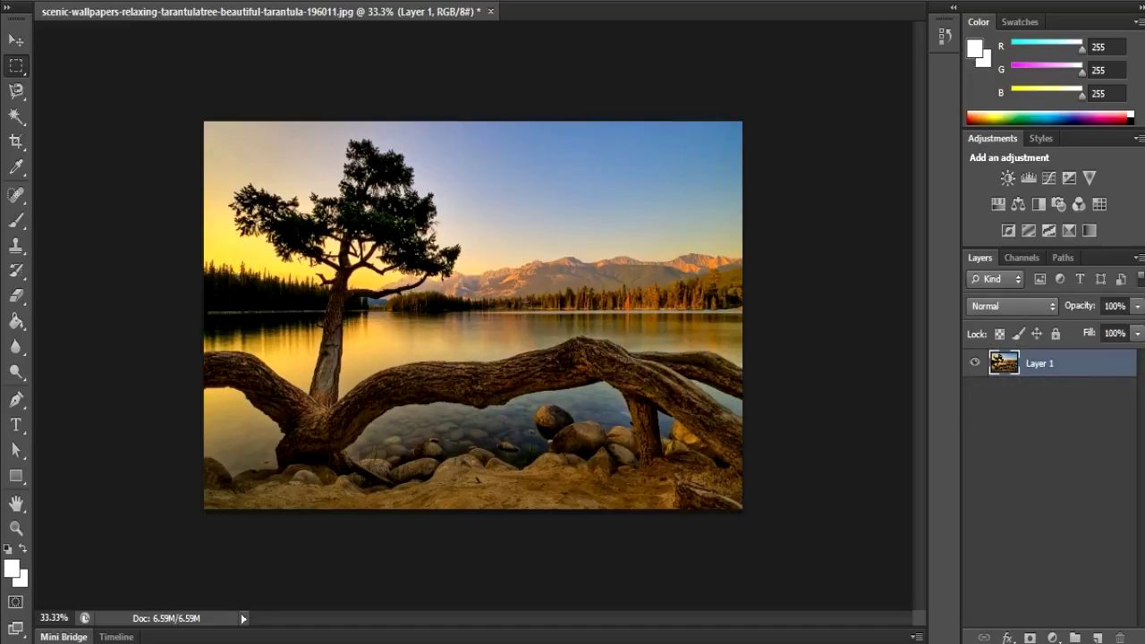
# - Flip the landscape upside down and save the image
pyautogui.hotkey('alt', 'e')
pyautogui.press('Escape')
pyautogui.hotkey('alt', 'e')
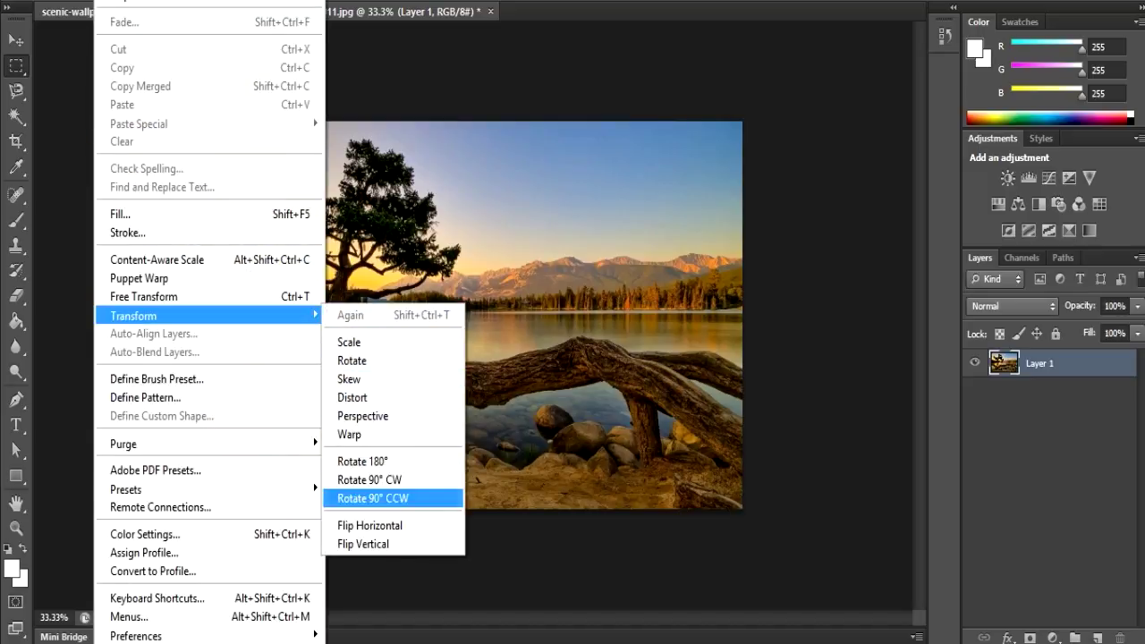
pyautogui.press('Down')
pyautogui.press('Return')
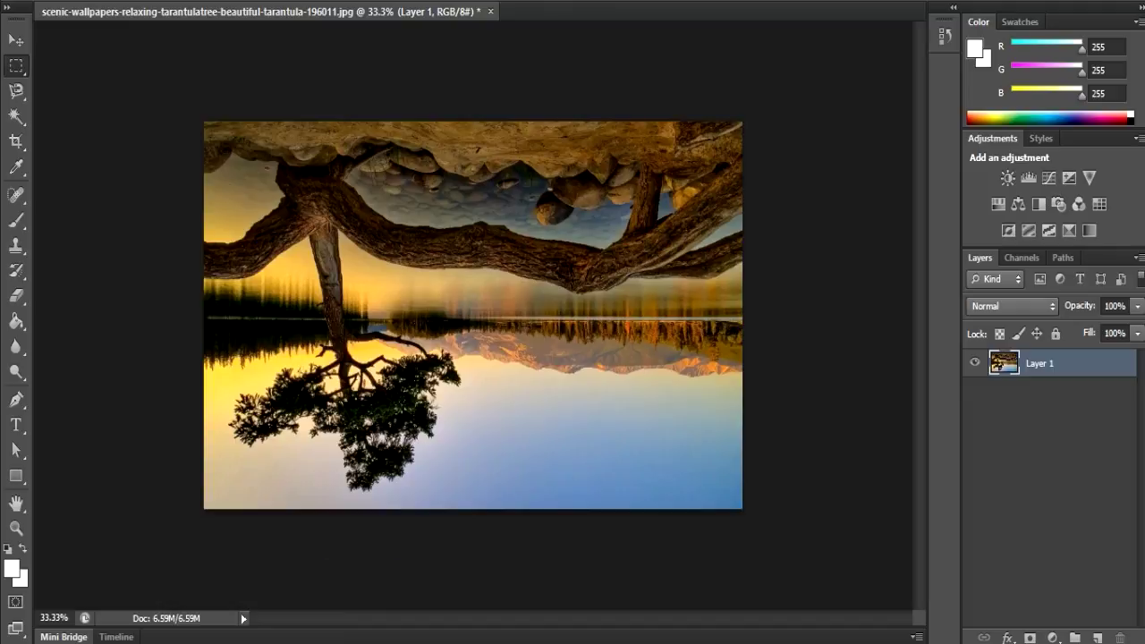
pyautogui.hotkey('ctrl', 's')
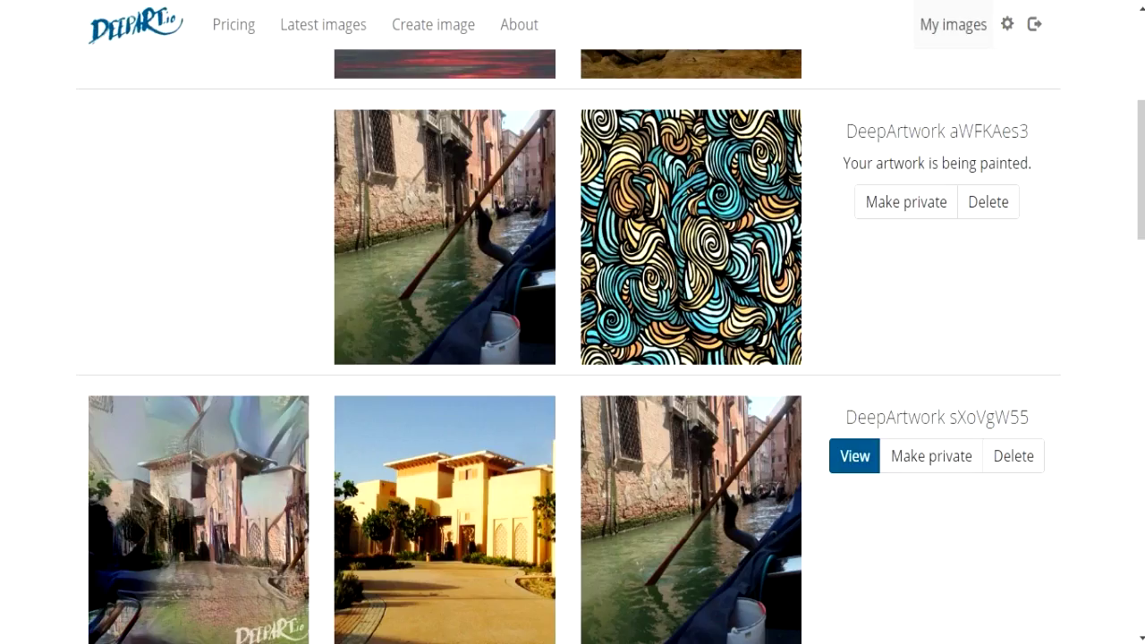
pyautogui.scroll(5, 573, 322)
# - Submit a new artwork pairing the tree-lake photo with its flipped style
pyautogui.click(567, 154)
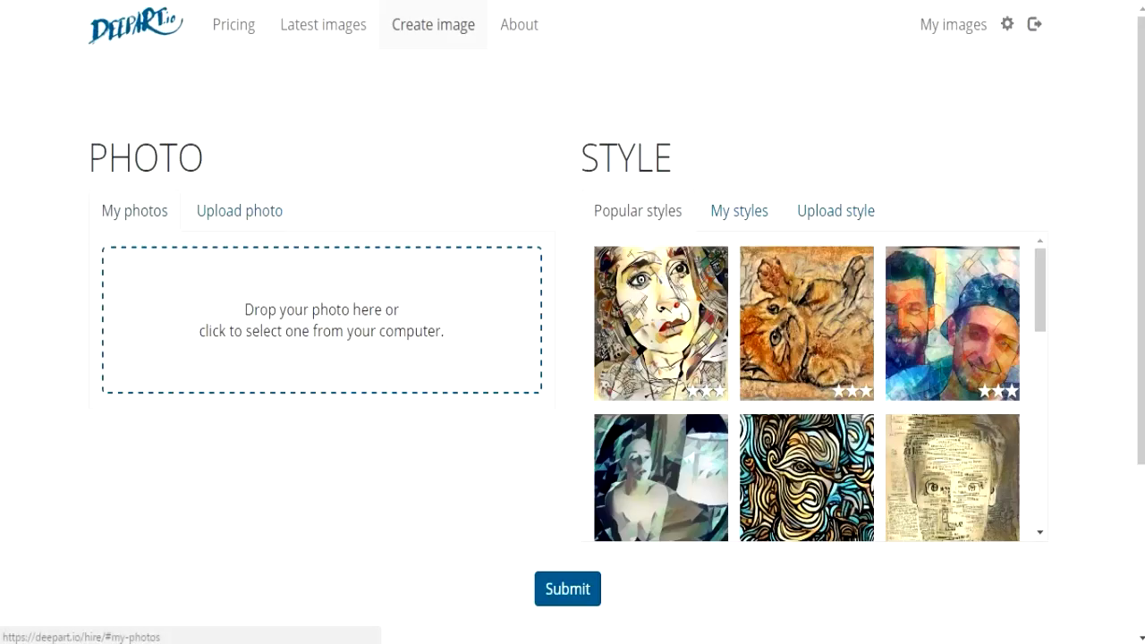
pyautogui.click(134, 210)
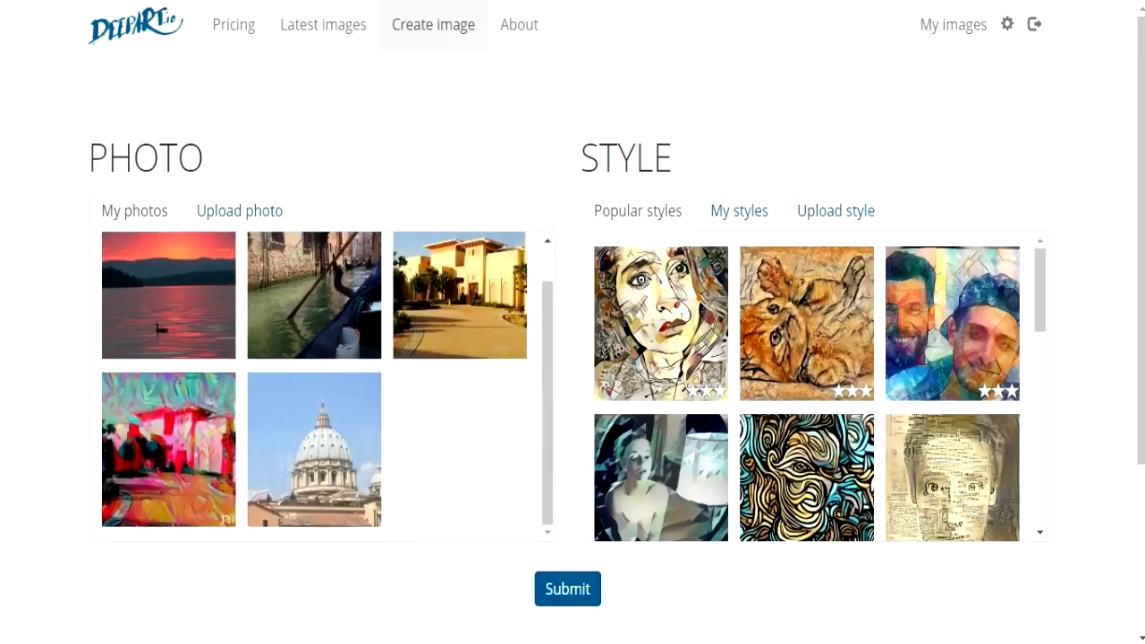
pyautogui.click(240, 211)
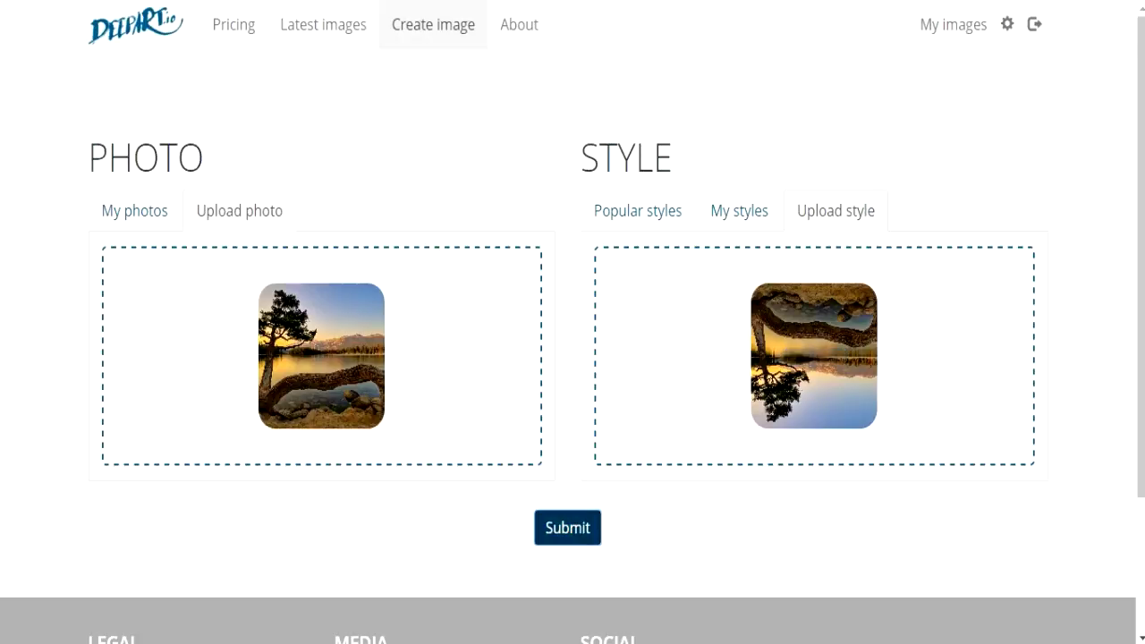
pyautogui.click(567, 527)
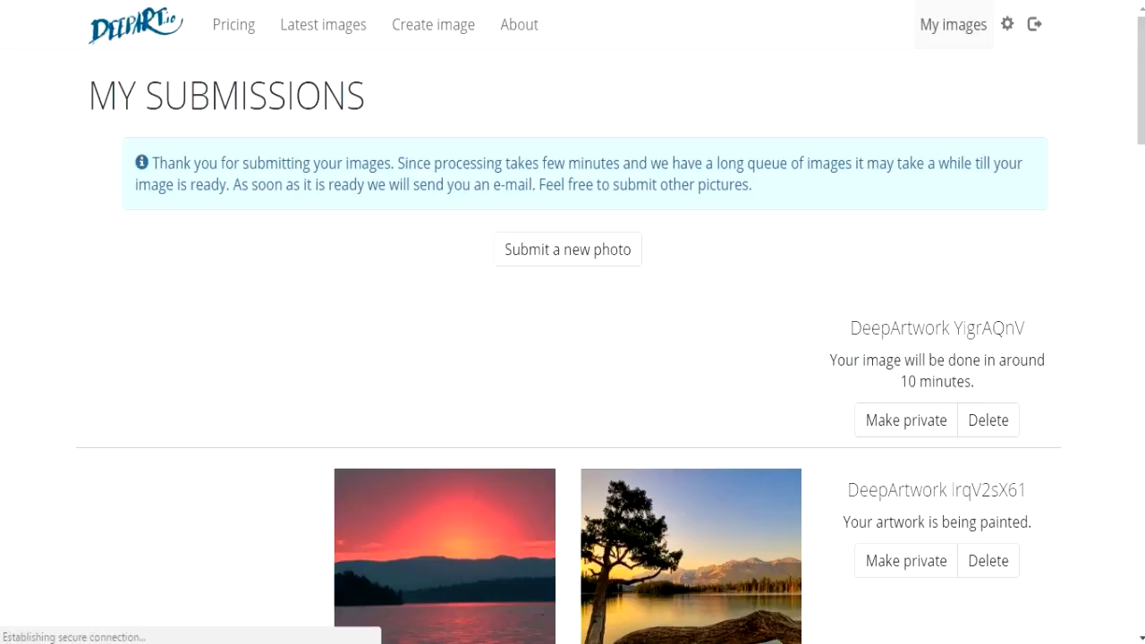
pyautogui.scroll(-3, 691, 430)
pyautogui.scroll(-3, 691, 429)
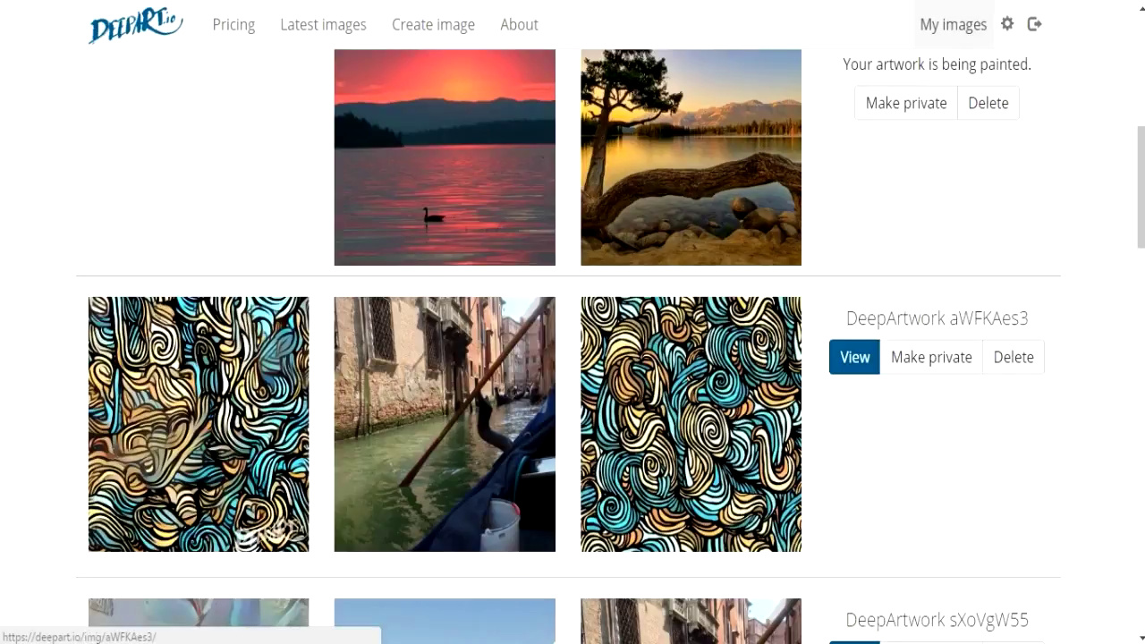
pyautogui.scroll(-5, 573, 358)
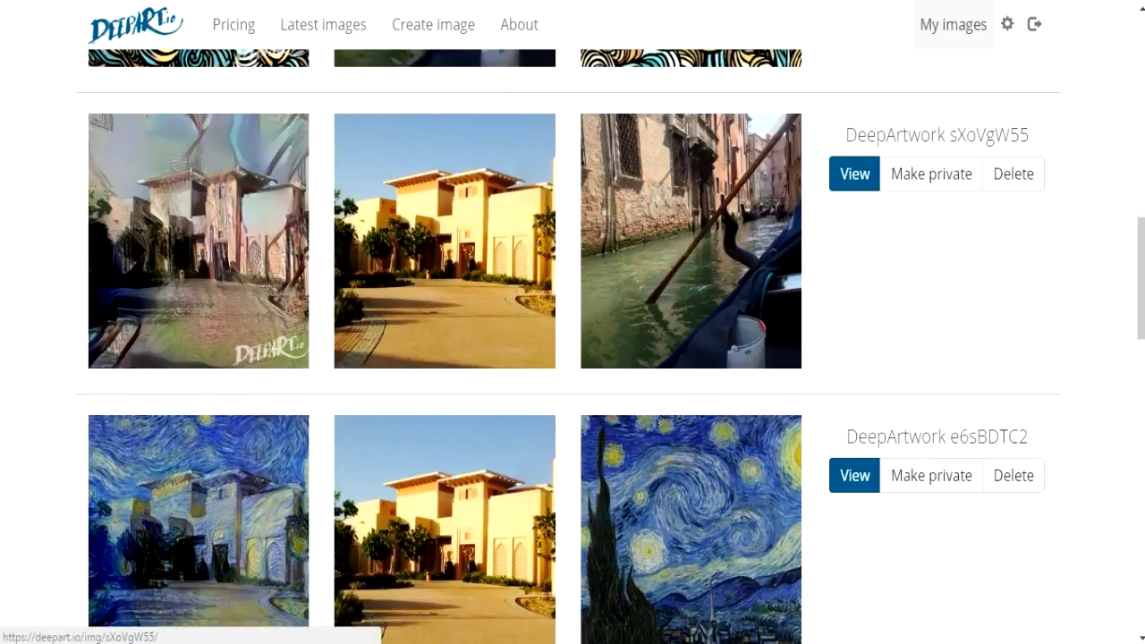
pyautogui.scroll(-1, 573, 358)
pyautogui.scroll(-1, 572, 358)
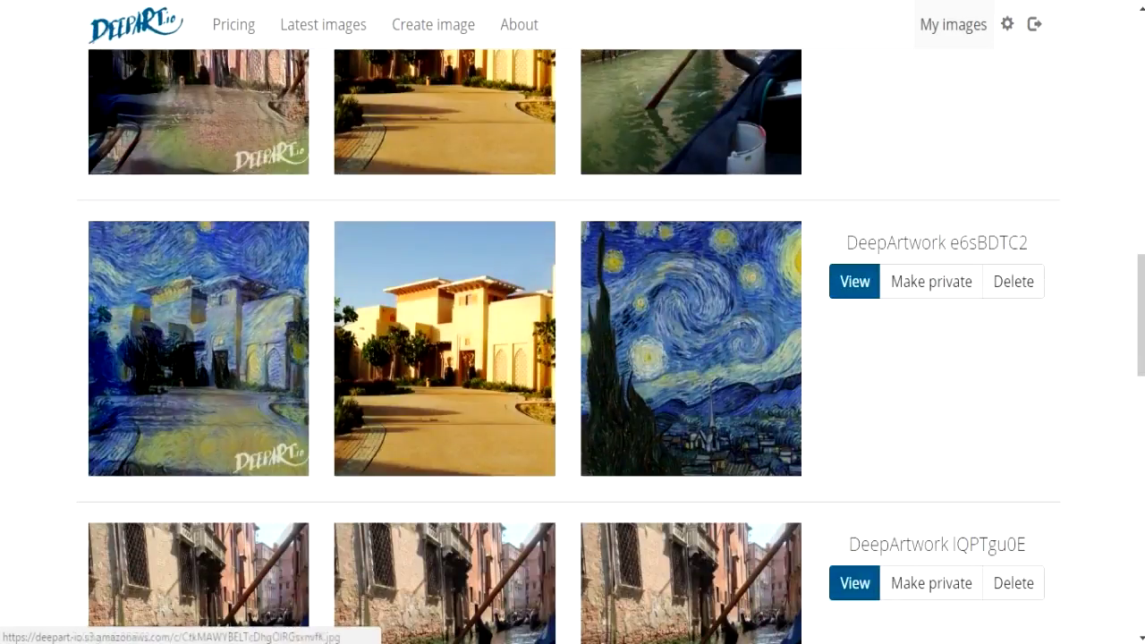
pyautogui.scroll(2, 573, 358)
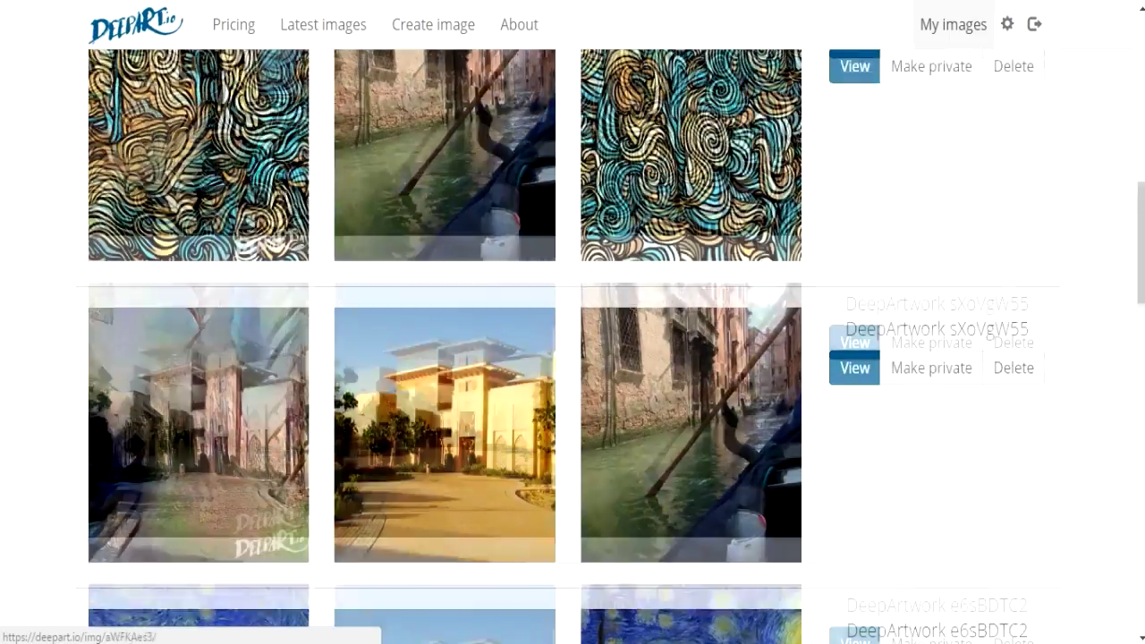
pyautogui.scroll(3, 572, 358)
pyautogui.scroll(2, 573, 358)
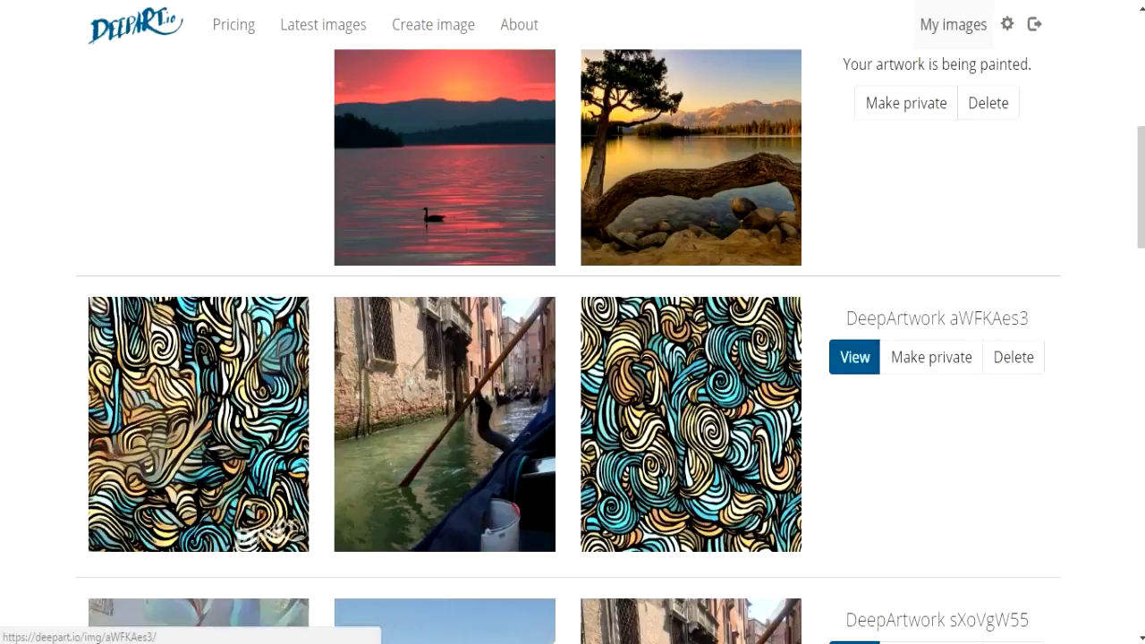
# - View the aWFKAes3 swirl-styled Venice artwork, return to the list, and delete it
pyautogui.click(199, 425)
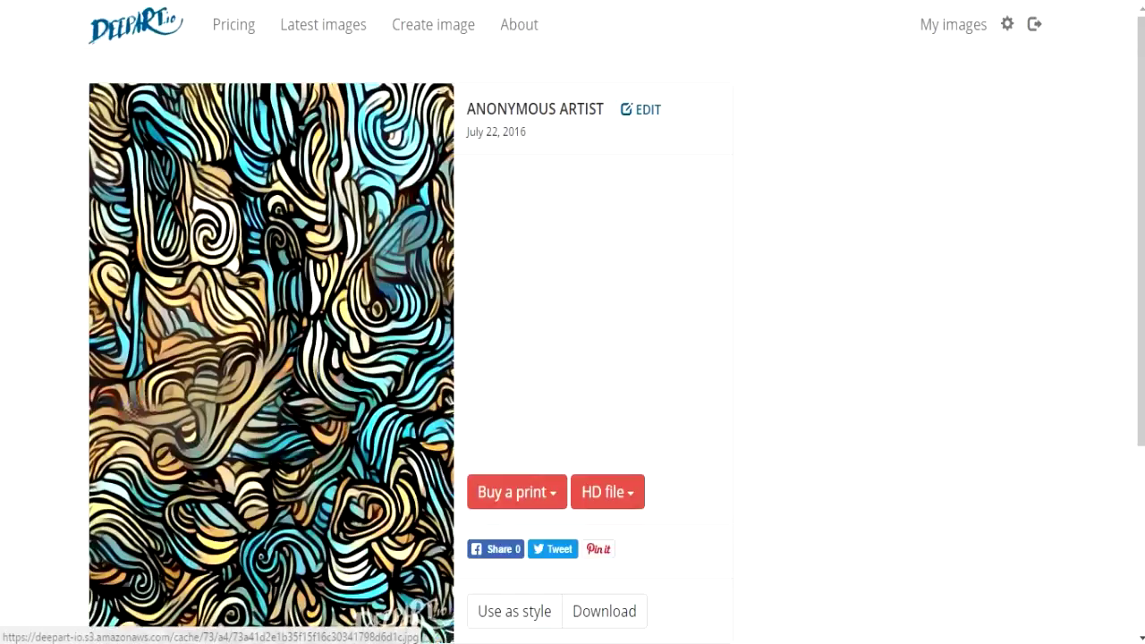
pyautogui.scroll(-3, 269, 537)
pyautogui.scroll(3, 572, 358)
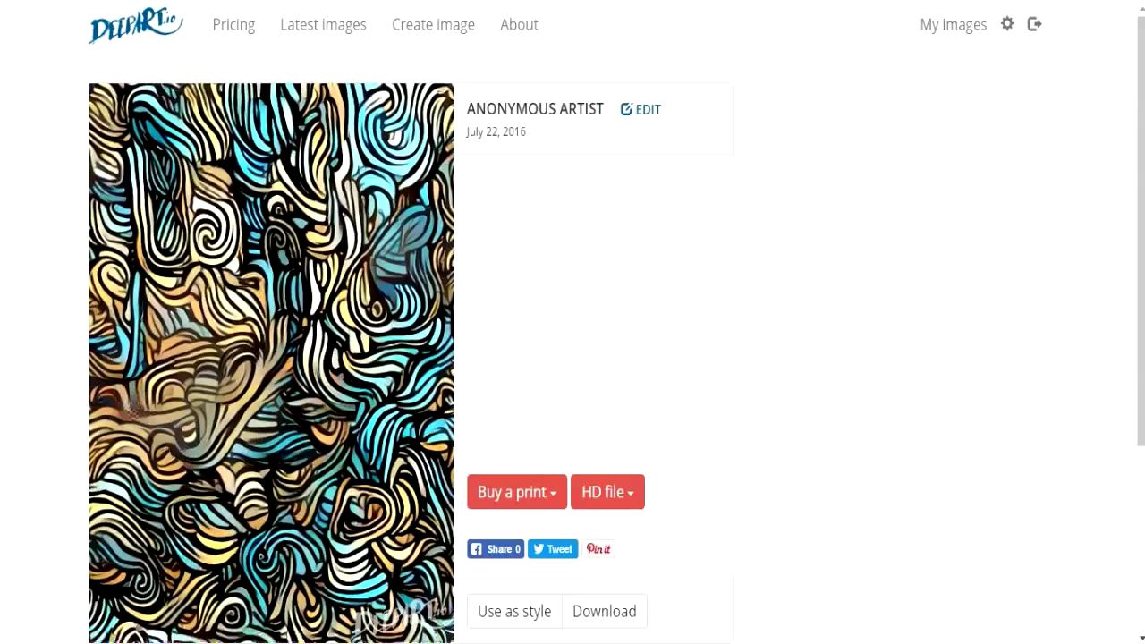
pyautogui.hotkey('alt', 'Left')
pyautogui.scroll(-5, 690, 358)
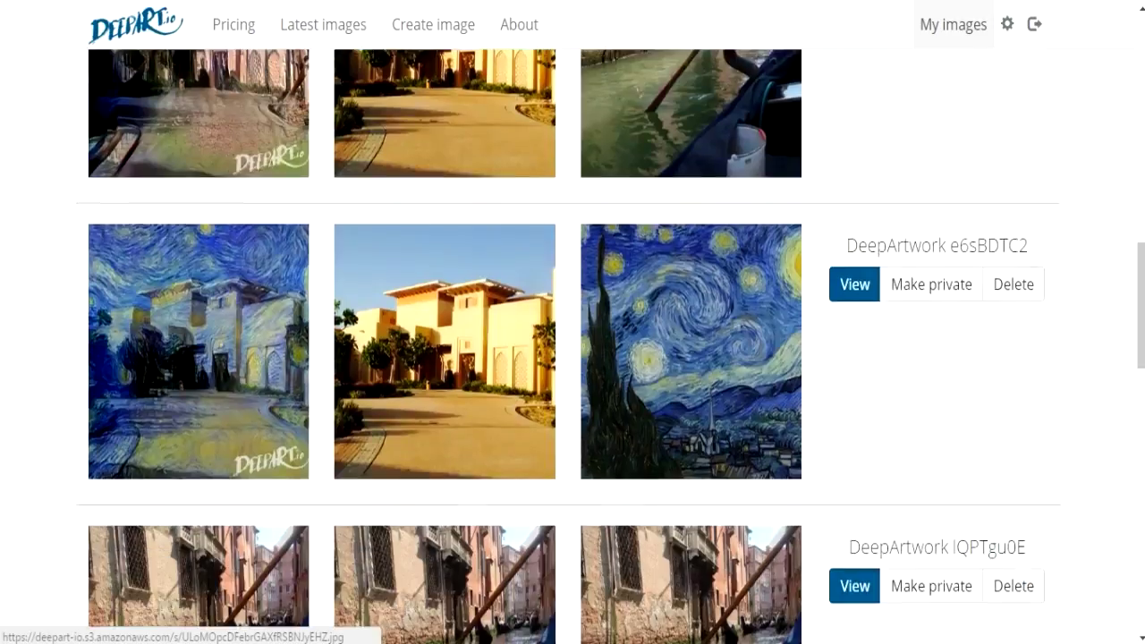
pyautogui.scroll(4, 691, 358)
pyautogui.click(1013, 165)
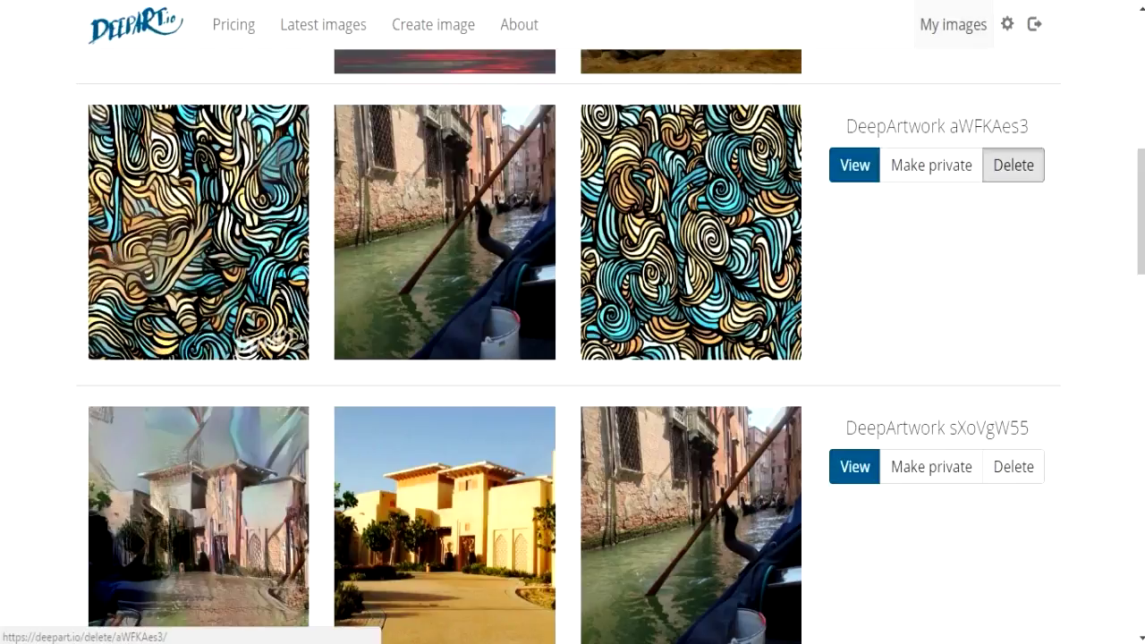
pyautogui.scroll(-3, 573, 358)
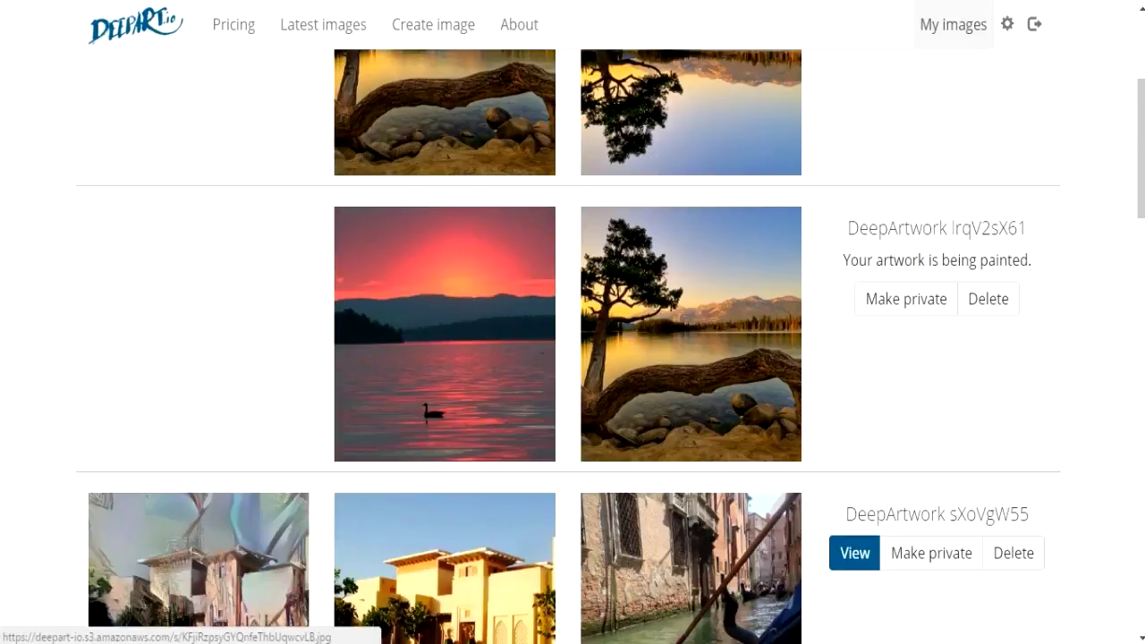
pyautogui.moveTo(1033, 261); pyautogui.dragTo(893, 260)
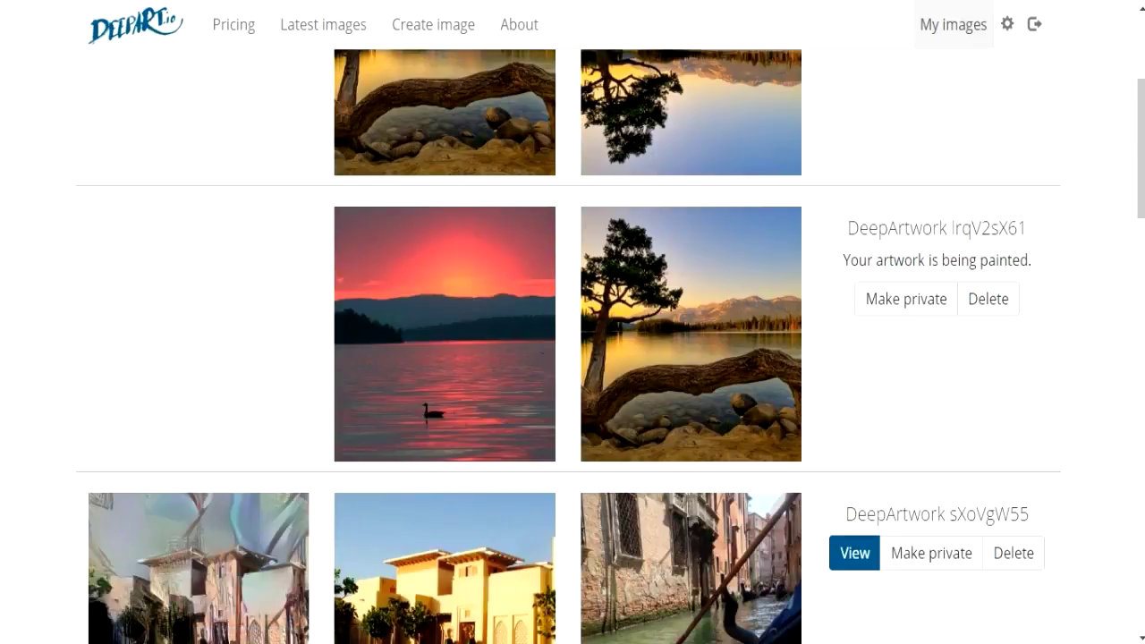
pyautogui.scroll(3, 573, 358)
pyautogui.moveTo(999, 264); pyautogui.dragTo(867, 264)
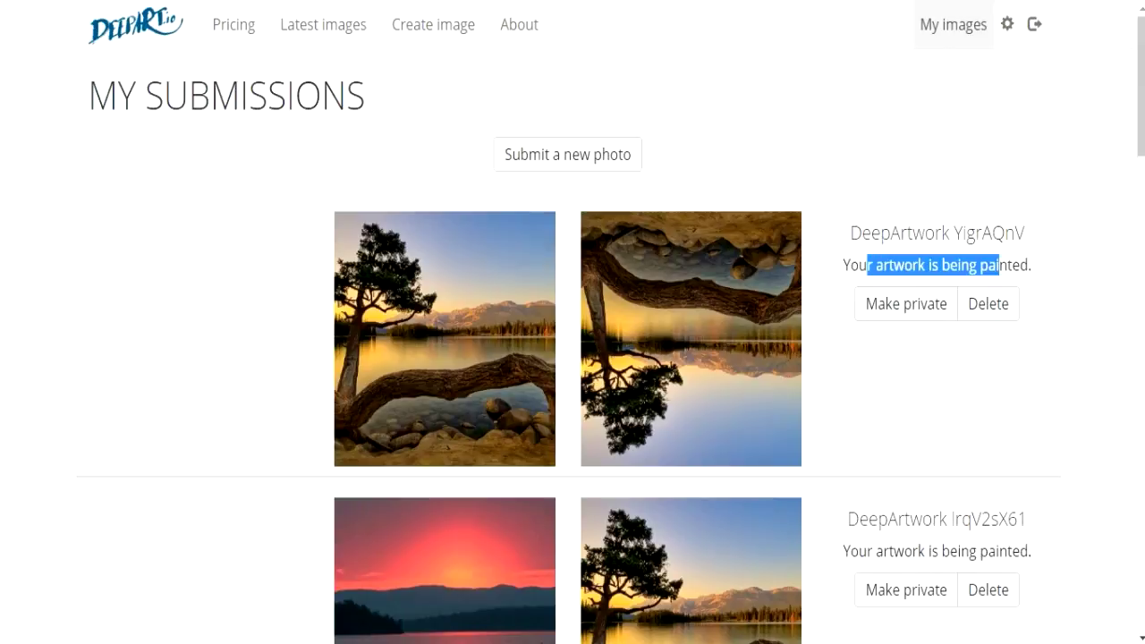
# - Clear the text selection and start another photo submission
pyautogui.click(867, 265)
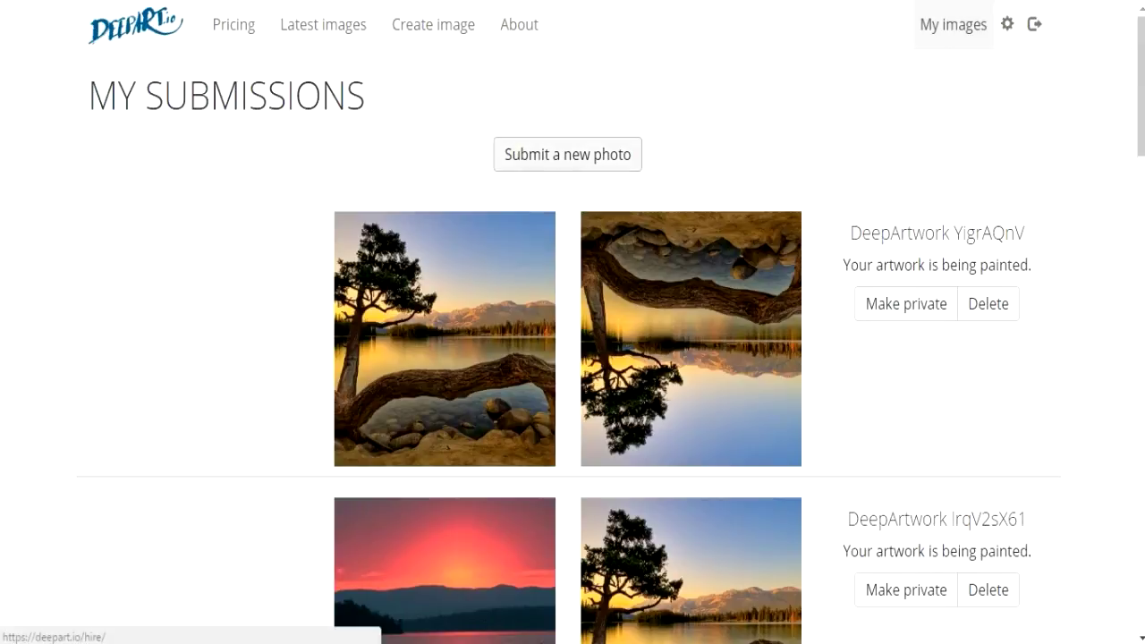
pyautogui.click(568, 154)
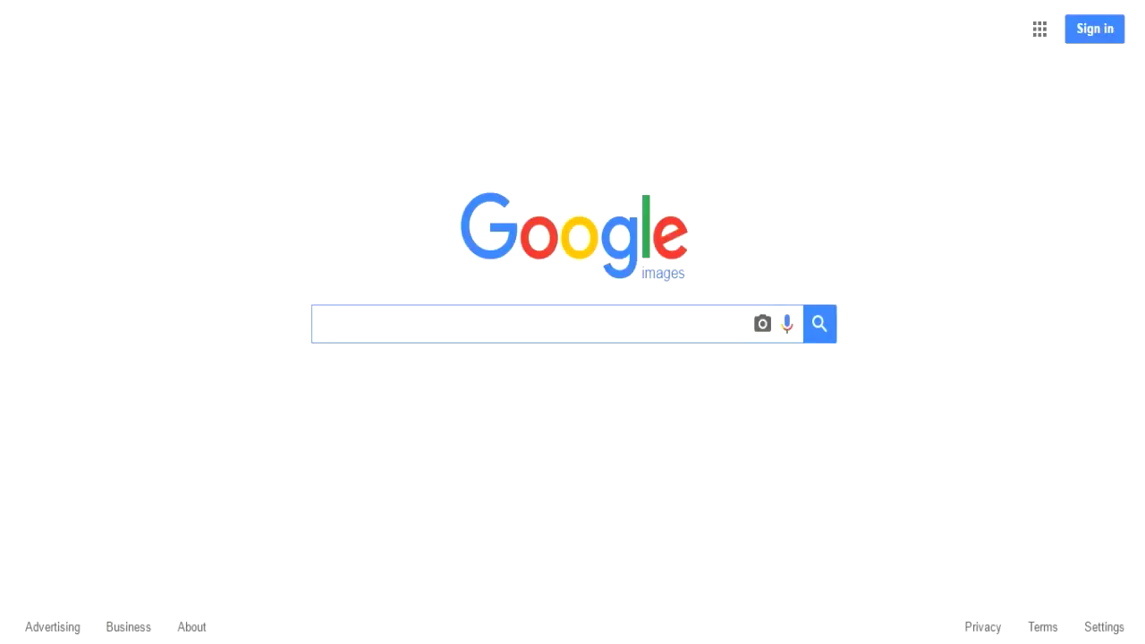
pyautogui.write('ca')
pyautogui.write('ptain ')
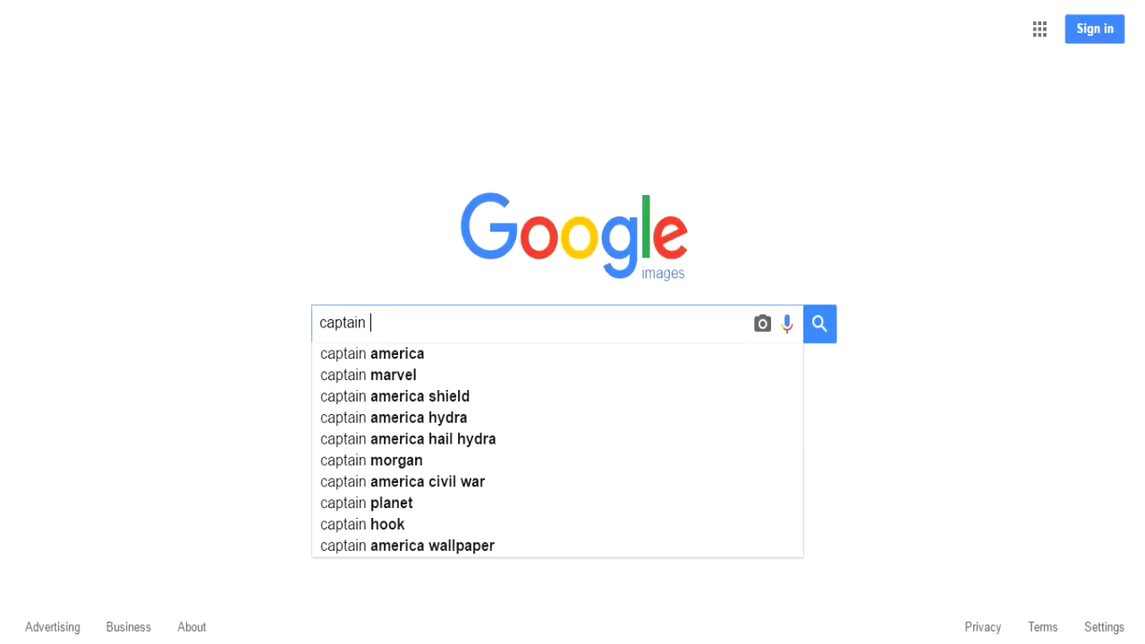
pyautogui.write('spark')
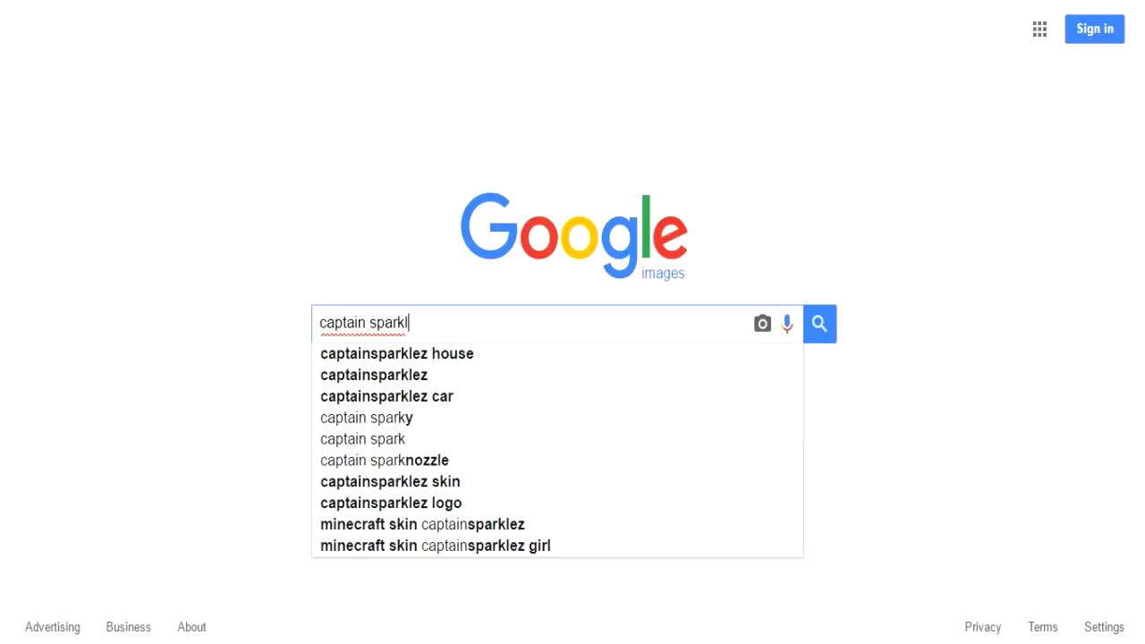
pyautogui.write('l')
# - Search Google Images for captainsparklez and preview one of the results
pyautogui.press('Down')
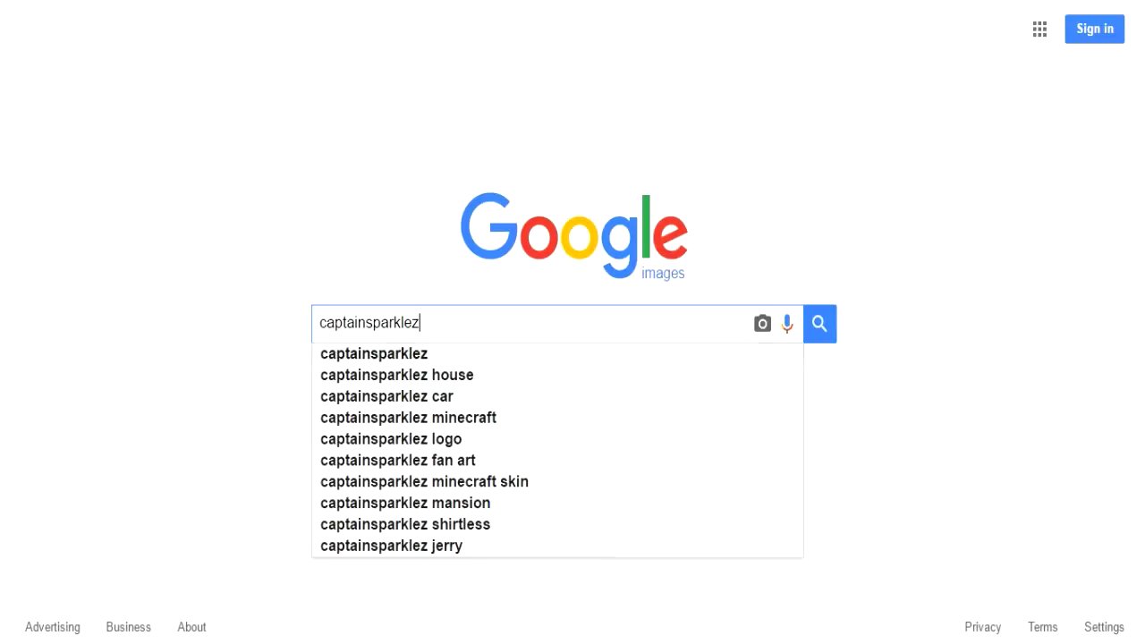
pyautogui.press('Return')
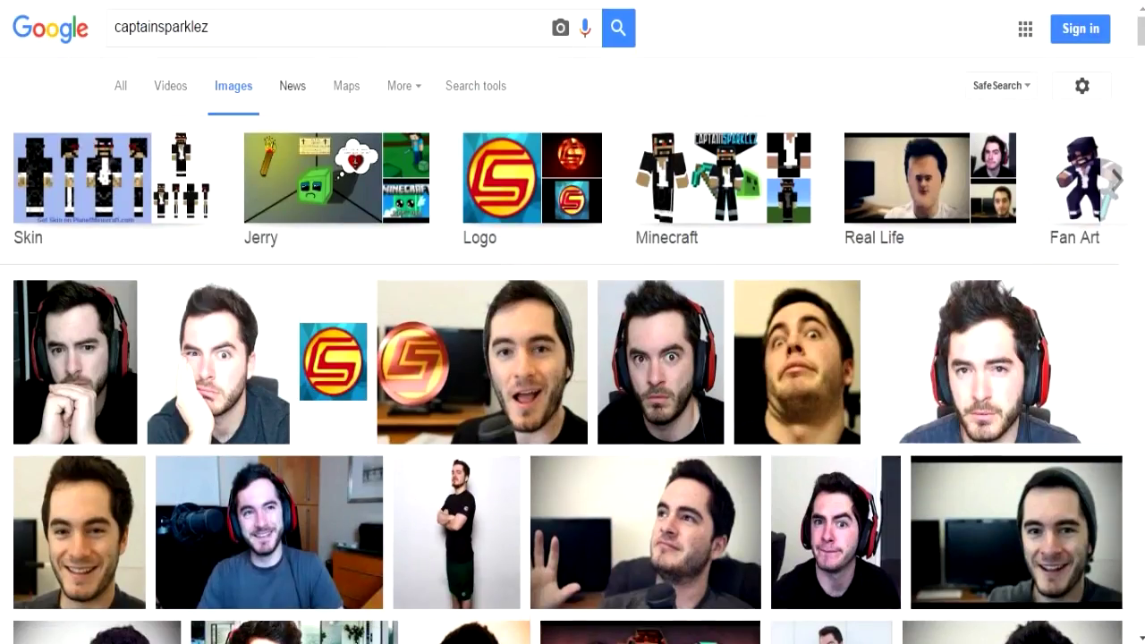
pyautogui.click(993, 358)
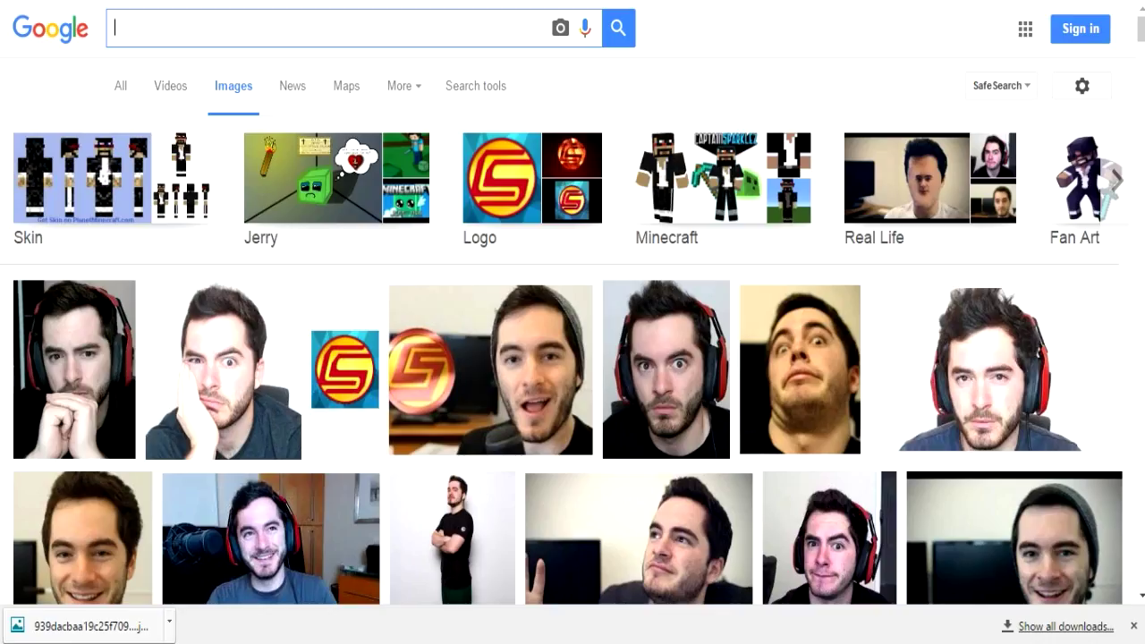
pyautogui.write('rh')
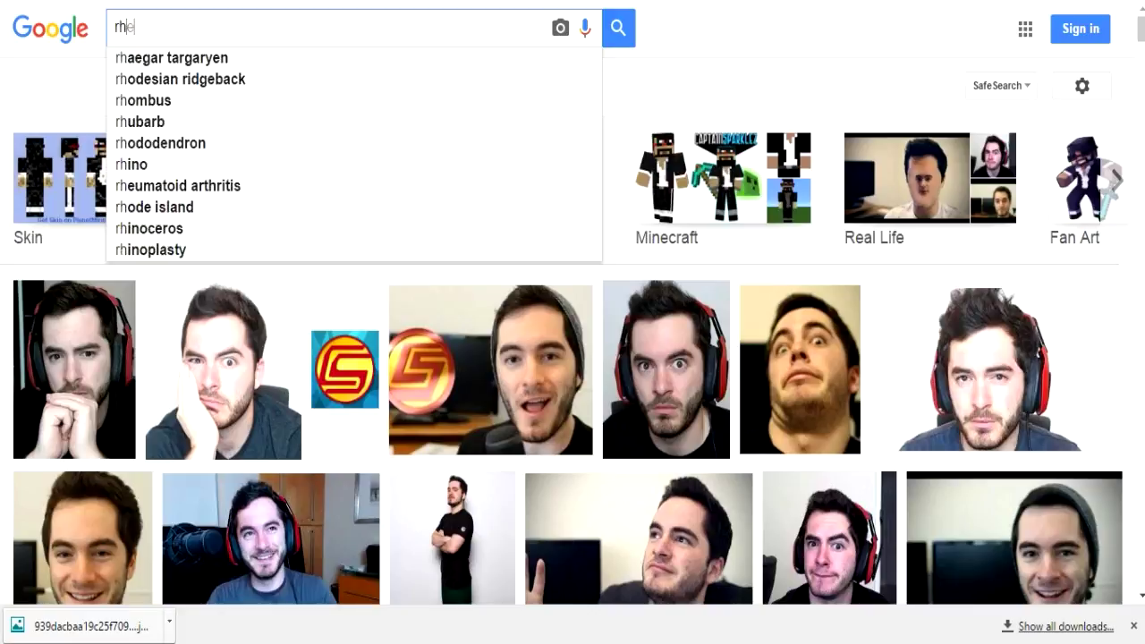
pyautogui.write('ett')
# - Search images for 'rhett' and save the full-size red-and-white striped picture
pyautogui.press('Return')
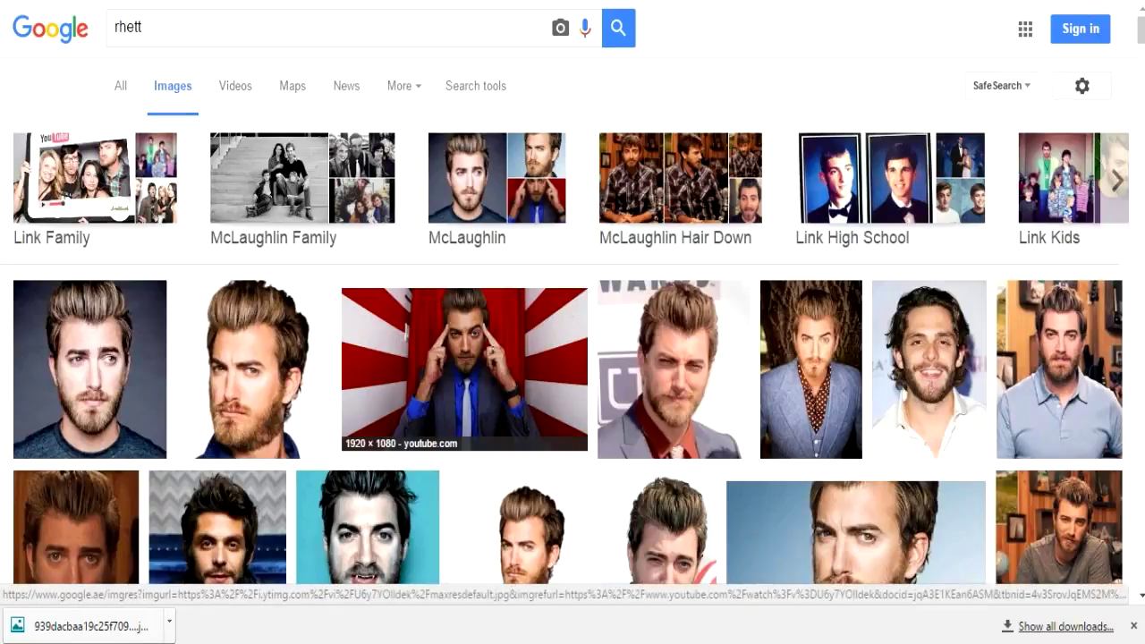
pyautogui.click(464, 370)
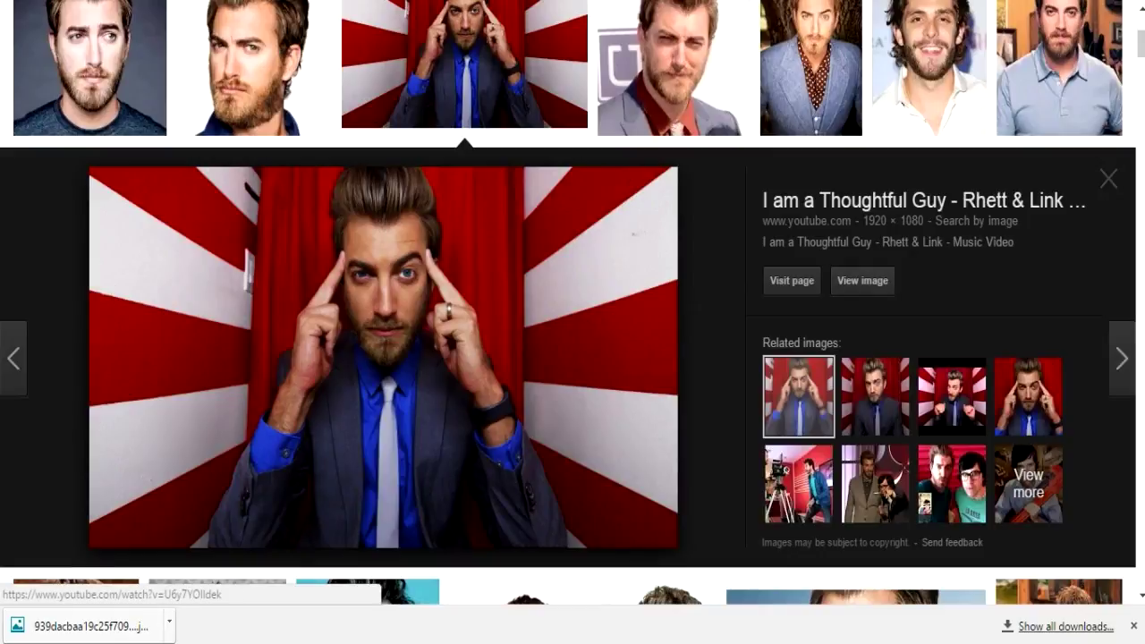
pyautogui.click(863, 280)
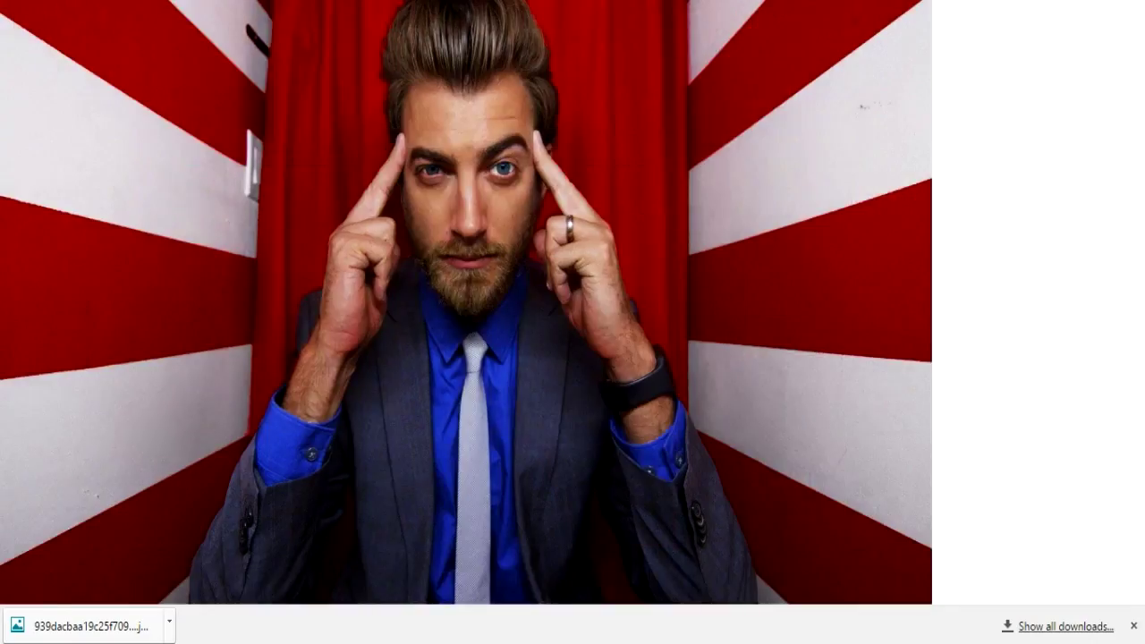
pyautogui.rightClick(432, 135)
pyautogui.press('Up')
pyautogui.press('Up')
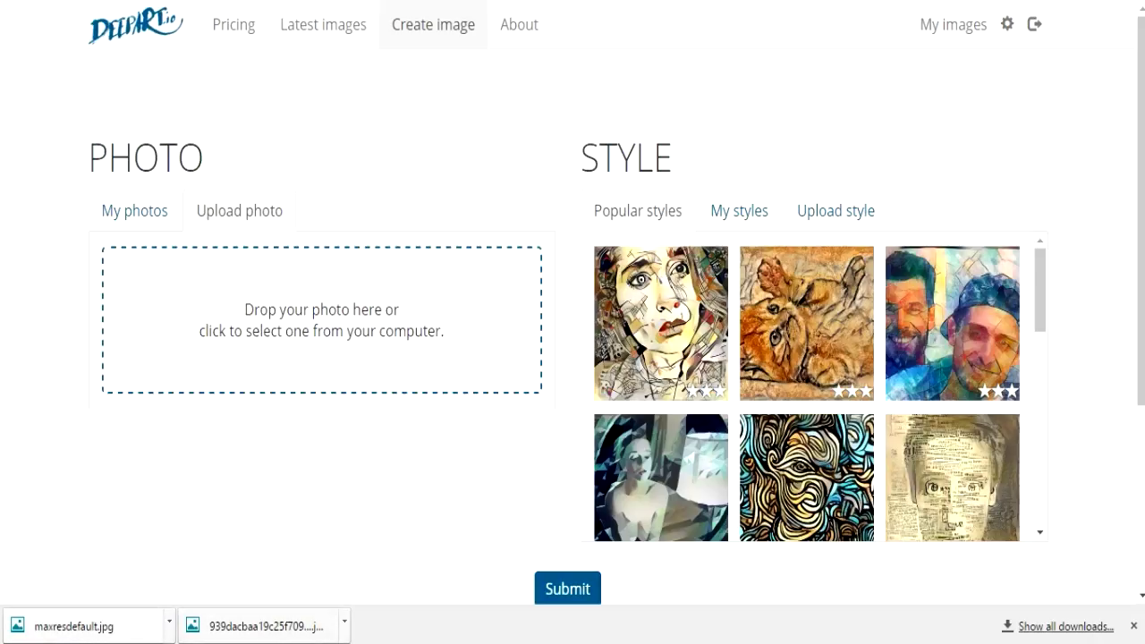
# - Submit the headphones portrait as photo with maxresdefault.jpg as the custom style
pyautogui.moveTo(265, 626)
pyautogui.mouseDown()
pyautogui.moveTo(259, 291)
pyautogui.moveTo(264, 302)
pyautogui.mouseUp()
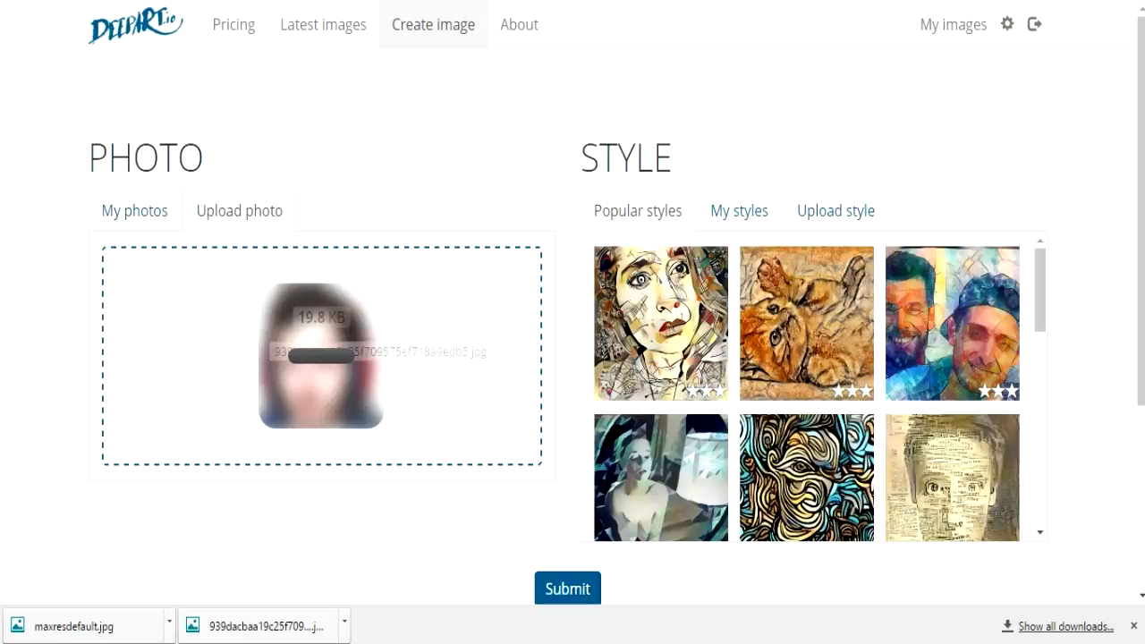
pyautogui.click(740, 211)
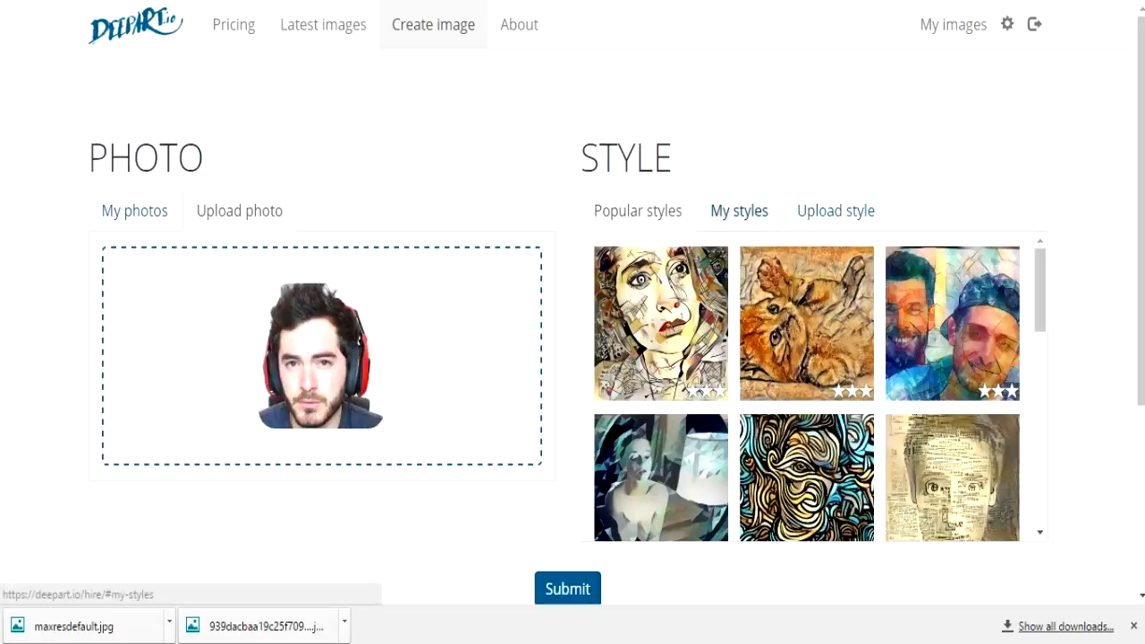
pyautogui.click(835, 210)
pyautogui.moveTo(73, 627); pyautogui.dragTo(805, 384)
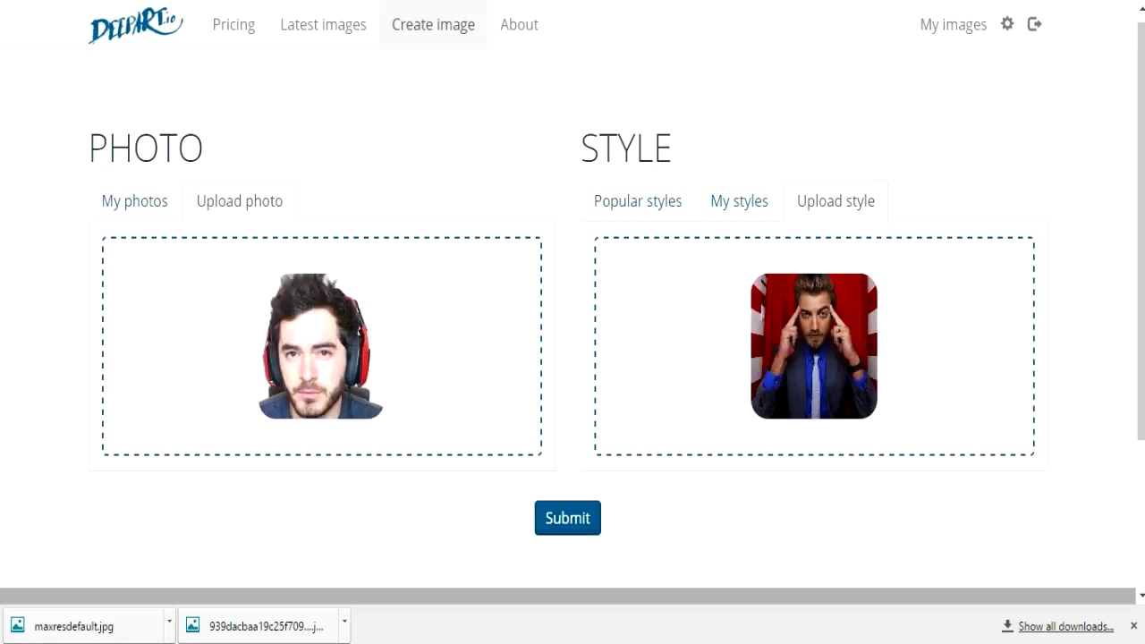
pyautogui.click(1133, 626)
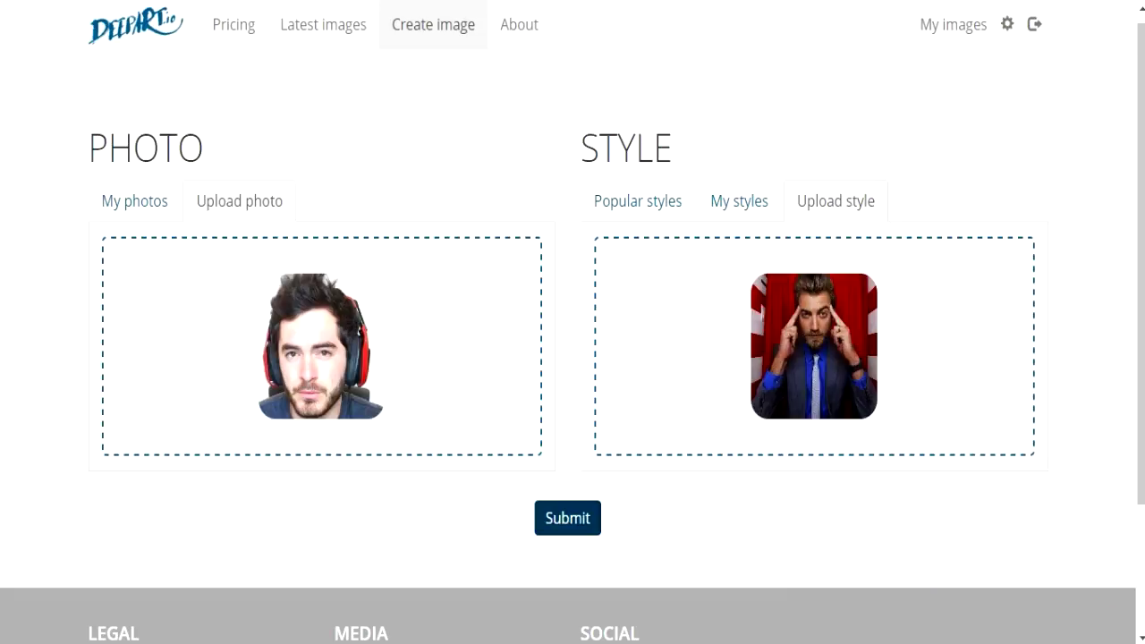
pyautogui.click(567, 518)
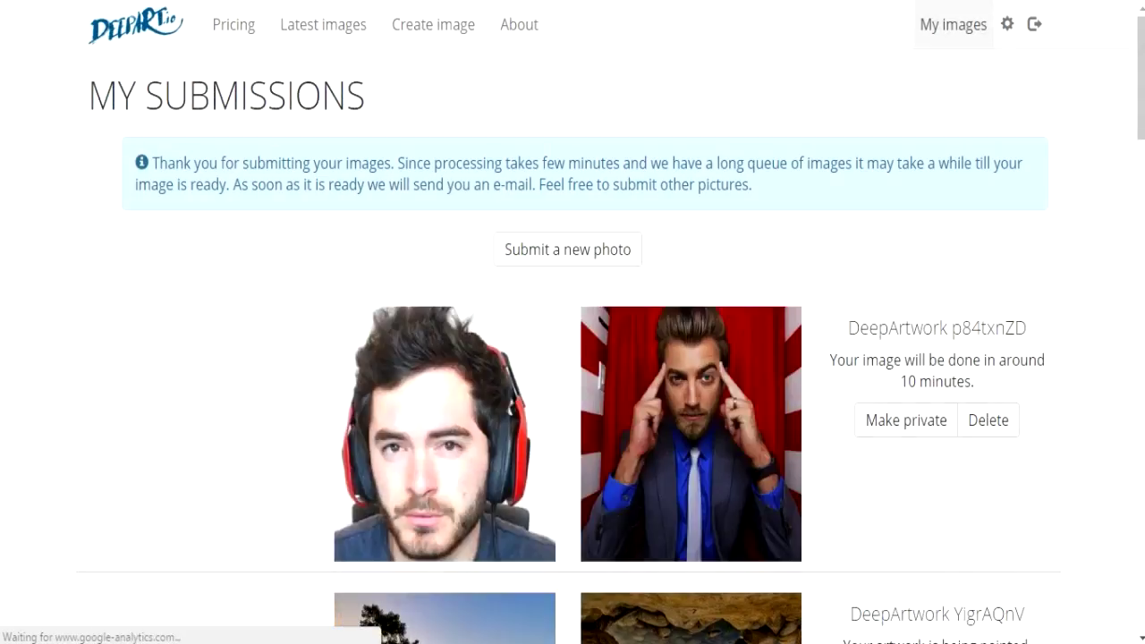
pyautogui.scroll(-1, 94, 493)
pyautogui.scroll(-4, 94, 493)
pyautogui.scroll(-1, 94, 493)
pyautogui.scroll(-1, 94, 494)
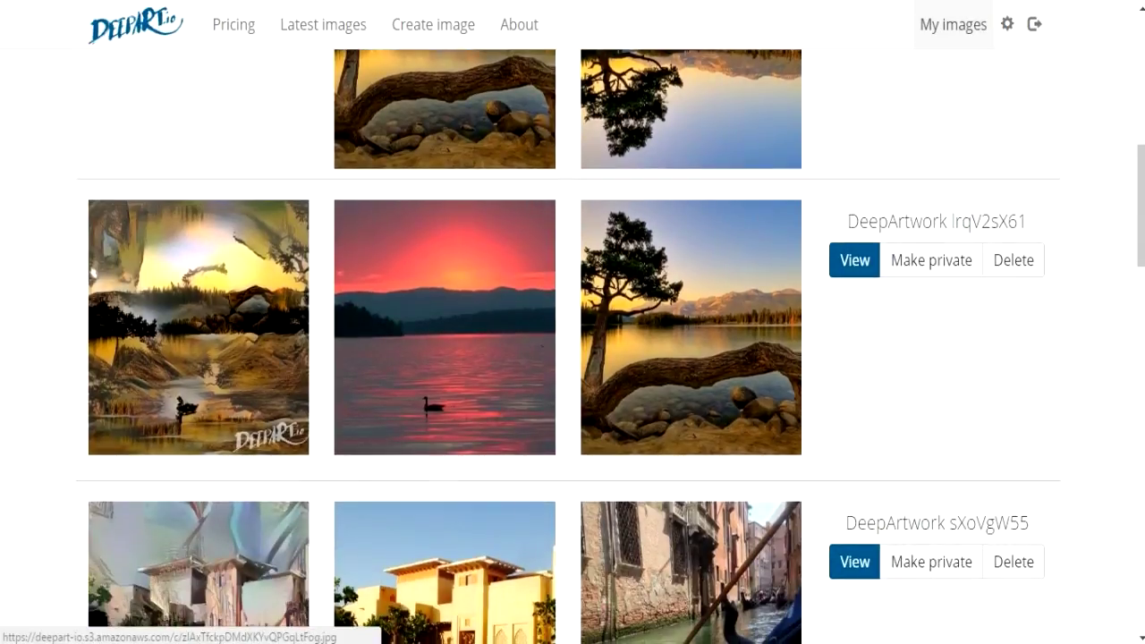
# - View the finished sunset-lake artwork DeepArtwork IrqV2sX61 twice, returning to My images each time
pyautogui.click(198, 327)
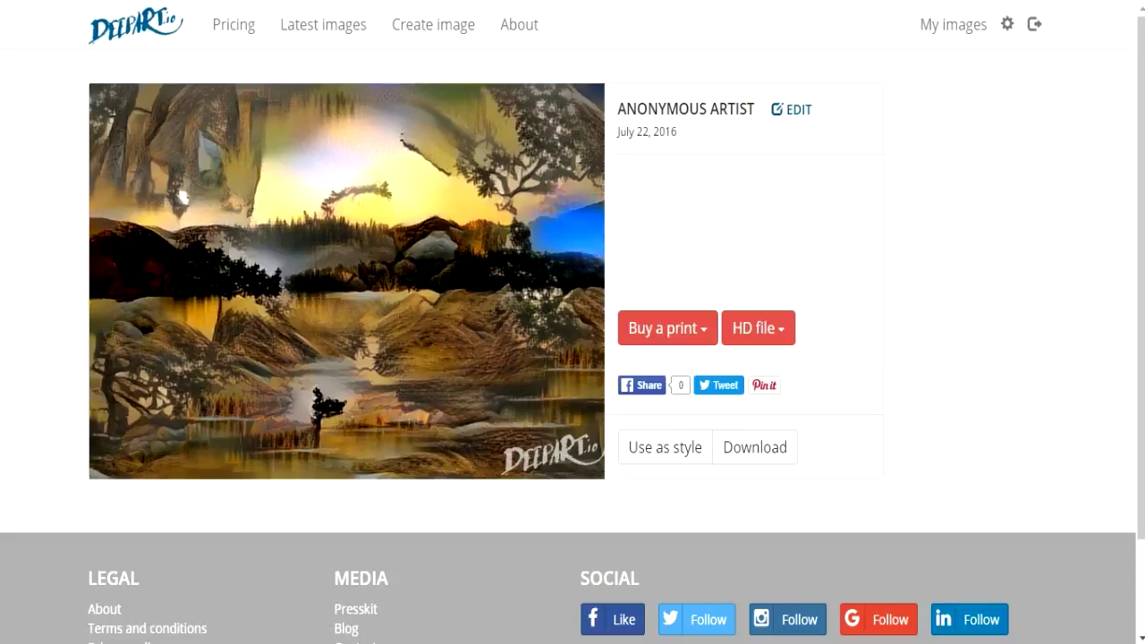
pyautogui.hotkey('alt', 'Left')
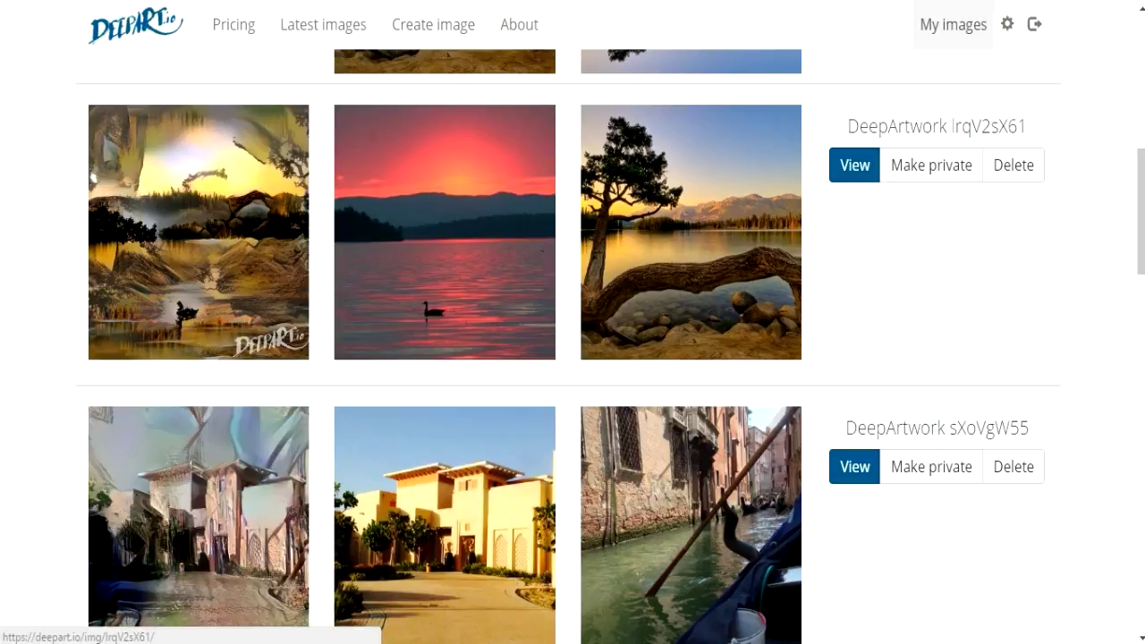
pyautogui.click(93, 177)
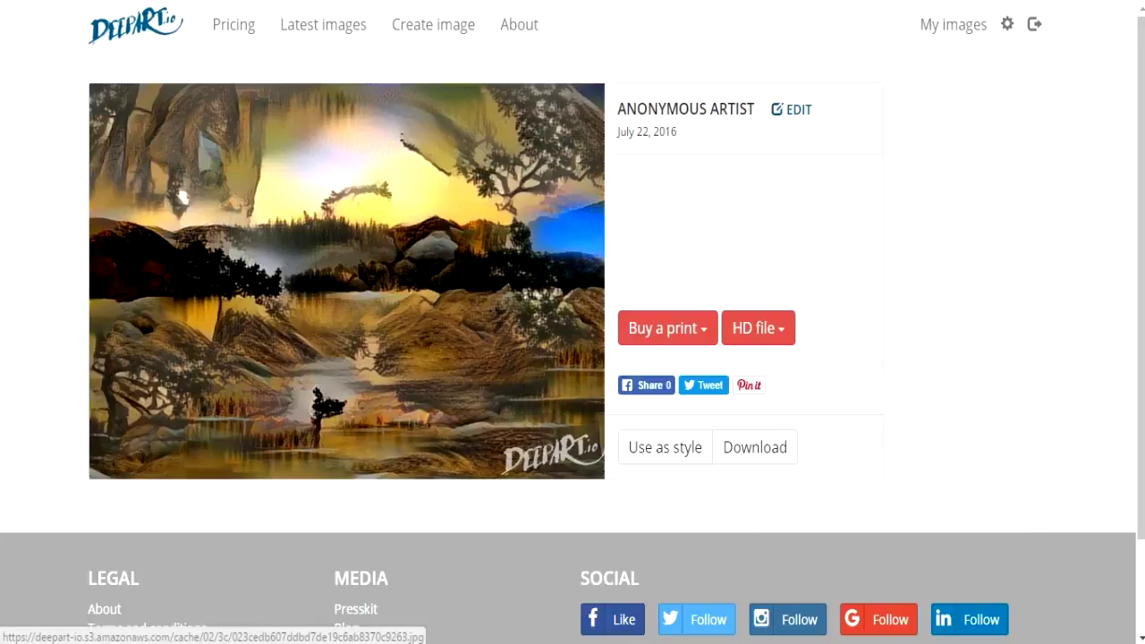
pyautogui.scroll(-2, 183, 196)
pyautogui.scroll(2, 182, 196)
pyautogui.hotkey('alt', 'Left')
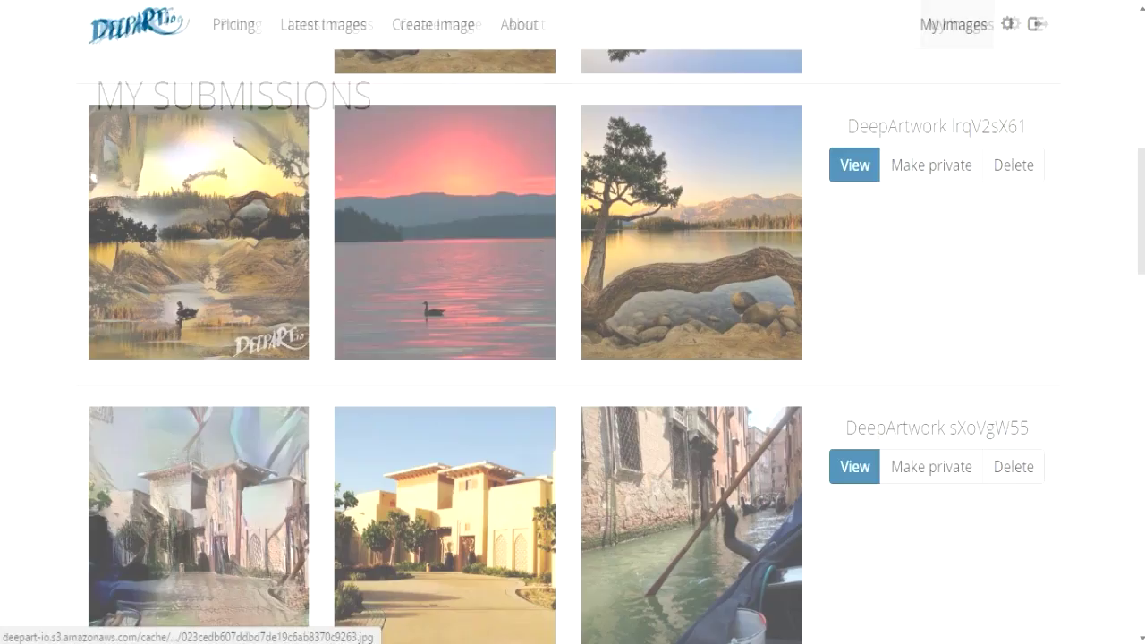
pyautogui.scroll(3, 572, 349)
pyautogui.scroll(2, 573, 349)
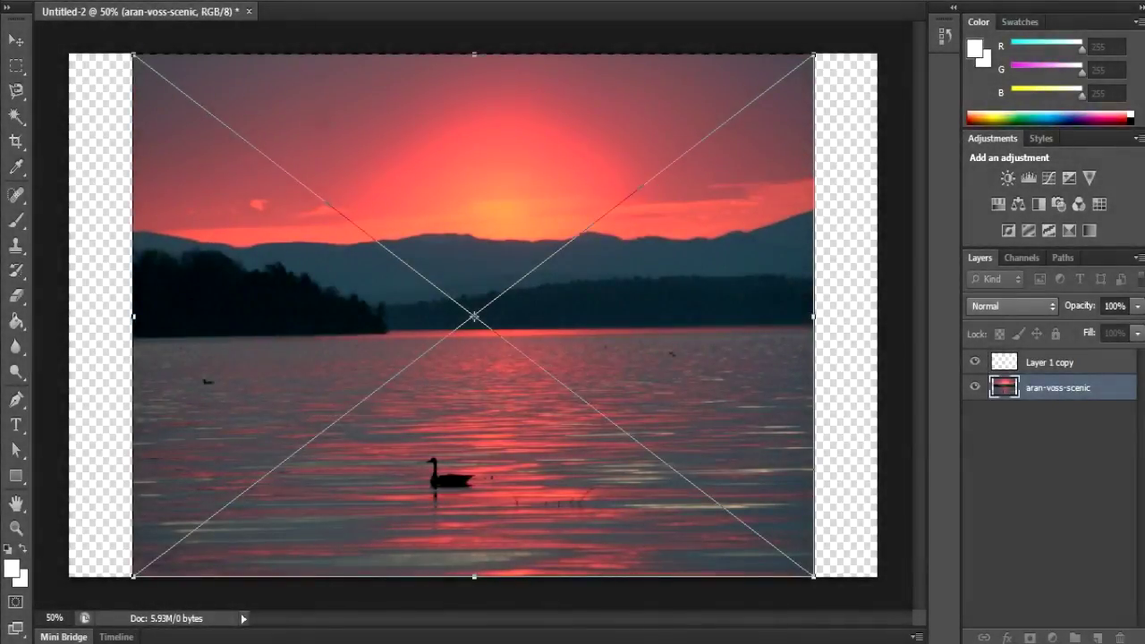
# - Stretch the sunset photo horizontally out to both canvas edges
pyautogui.moveTo(813, 316)
pyautogui.mouseDown()
pyautogui.moveTo(907, 316)
pyautogui.moveTo(877, 315)
pyautogui.mouseUp()
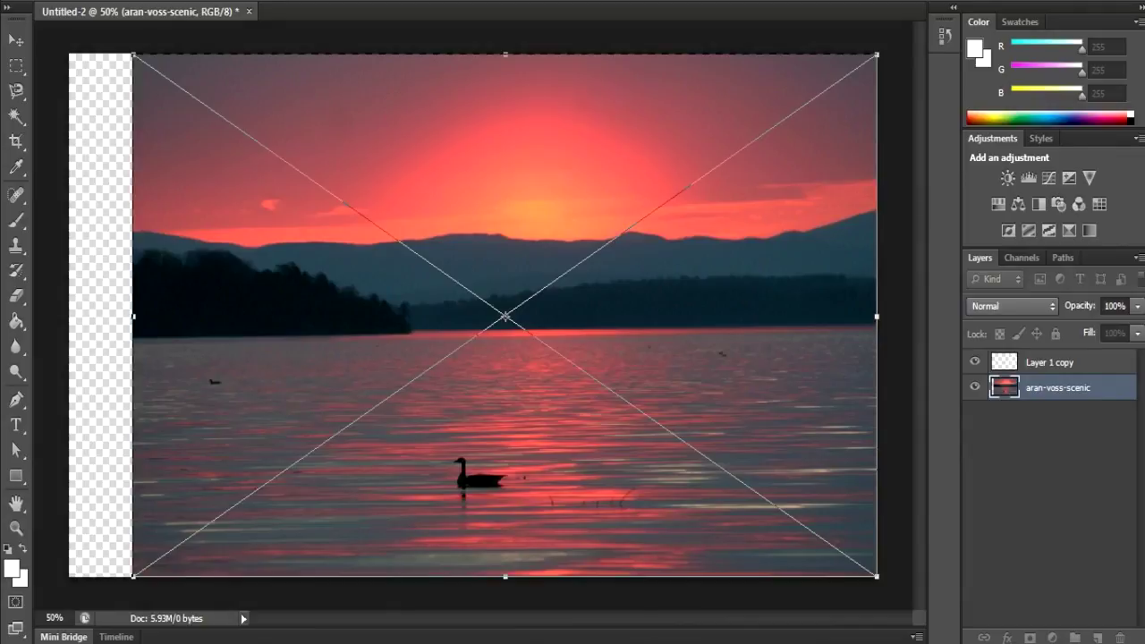
pyautogui.moveTo(133, 316); pyautogui.dragTo(68, 316)
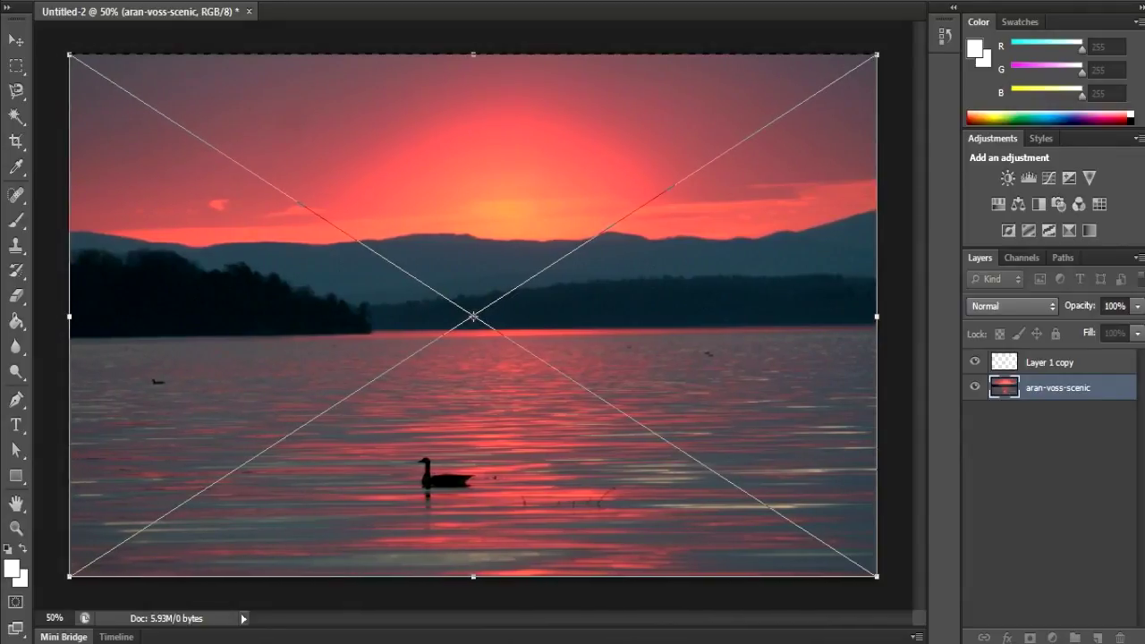
pyautogui.press('Return')
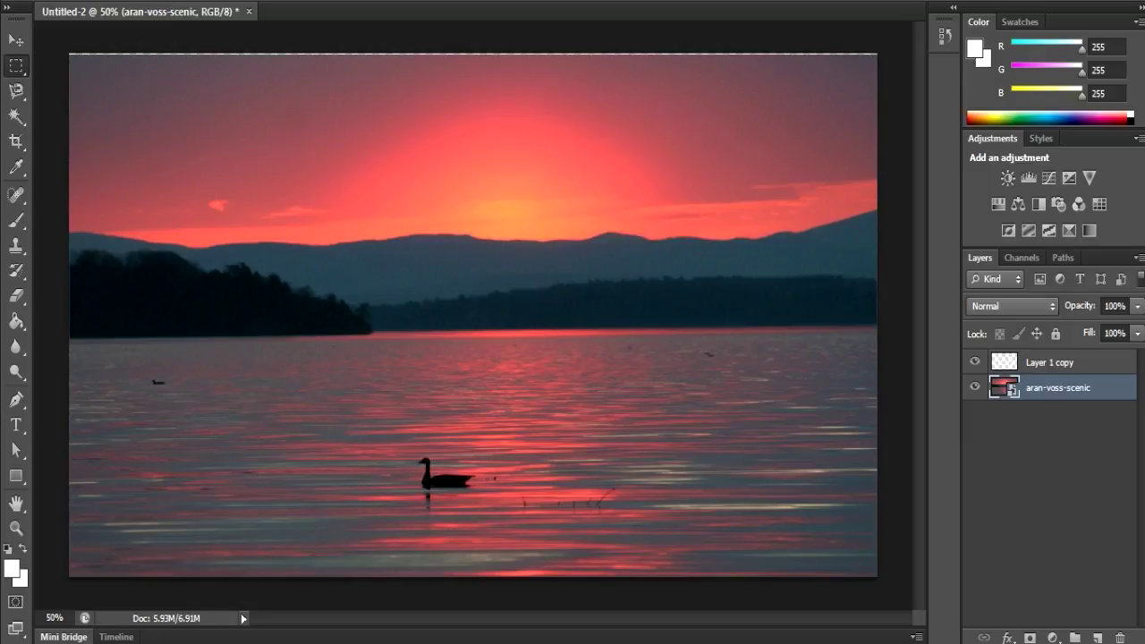
# - Set the sunset photo layer's opacity to 64%
pyautogui.press('5')
pyautogui.press('6')
pyautogui.write('46')
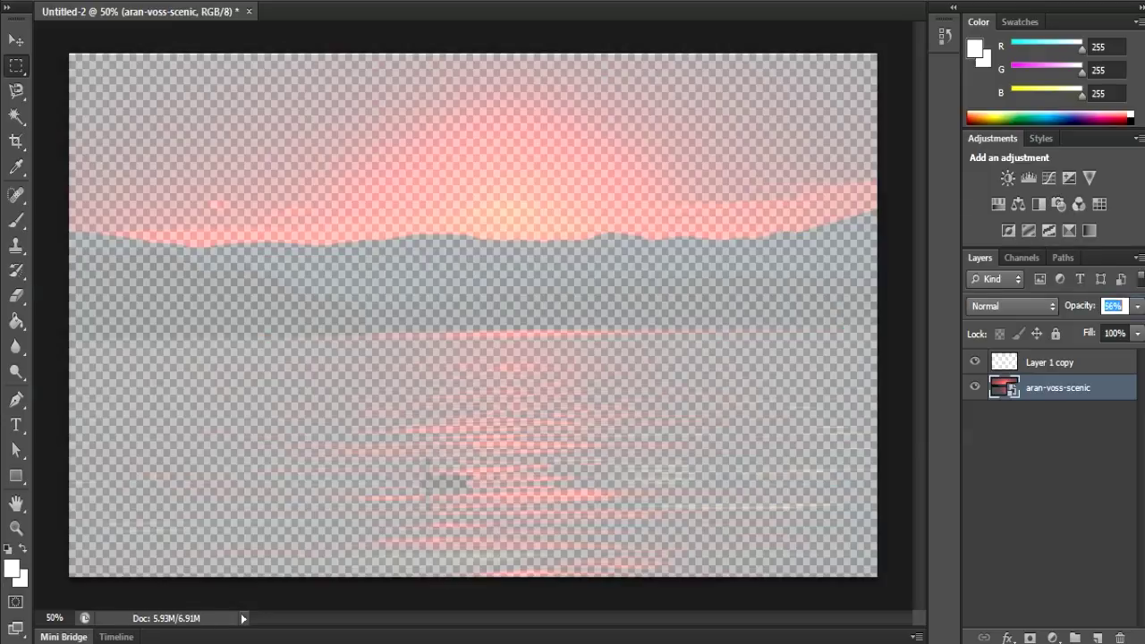
pyautogui.write('44')
pyautogui.press('Return')
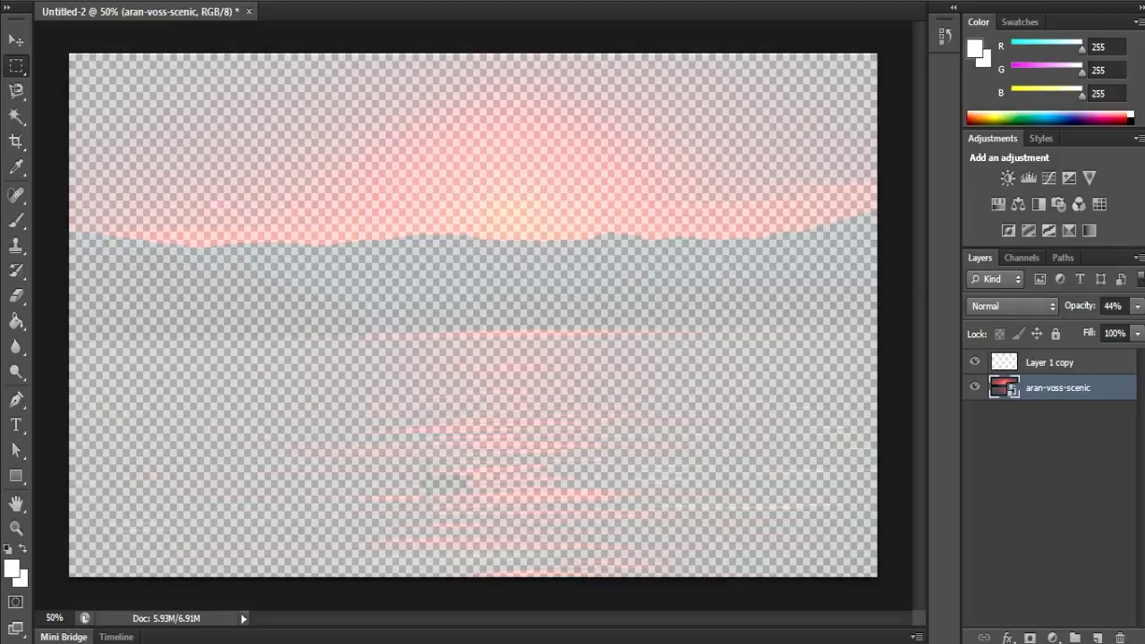
pyautogui.press('4')
pyautogui.press('4')
pyautogui.write('74')
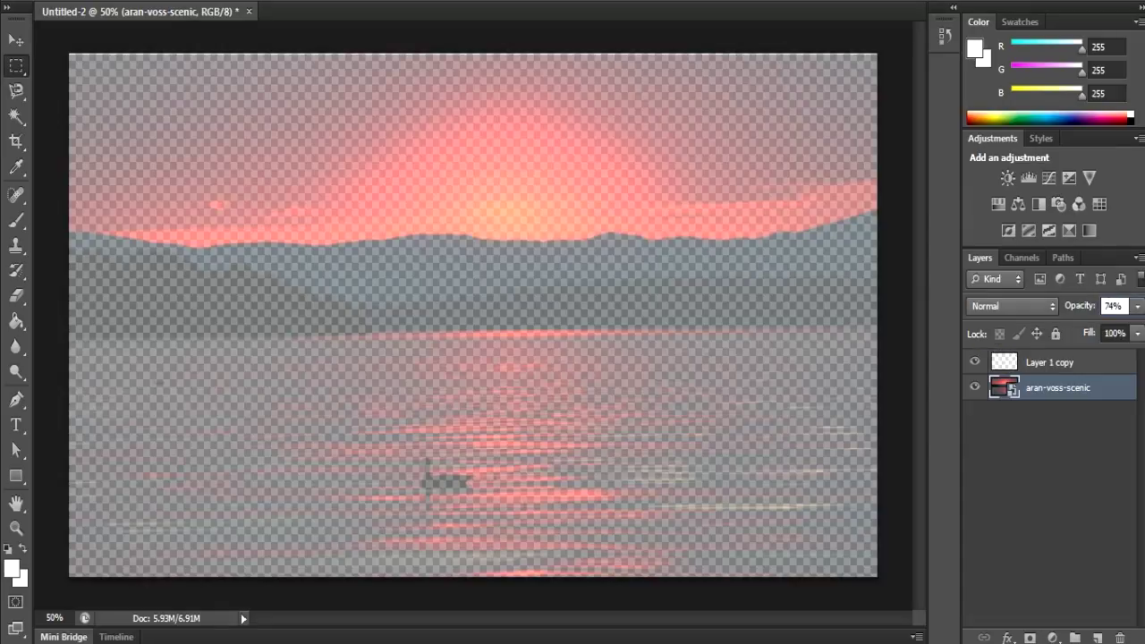
pyautogui.write('54')
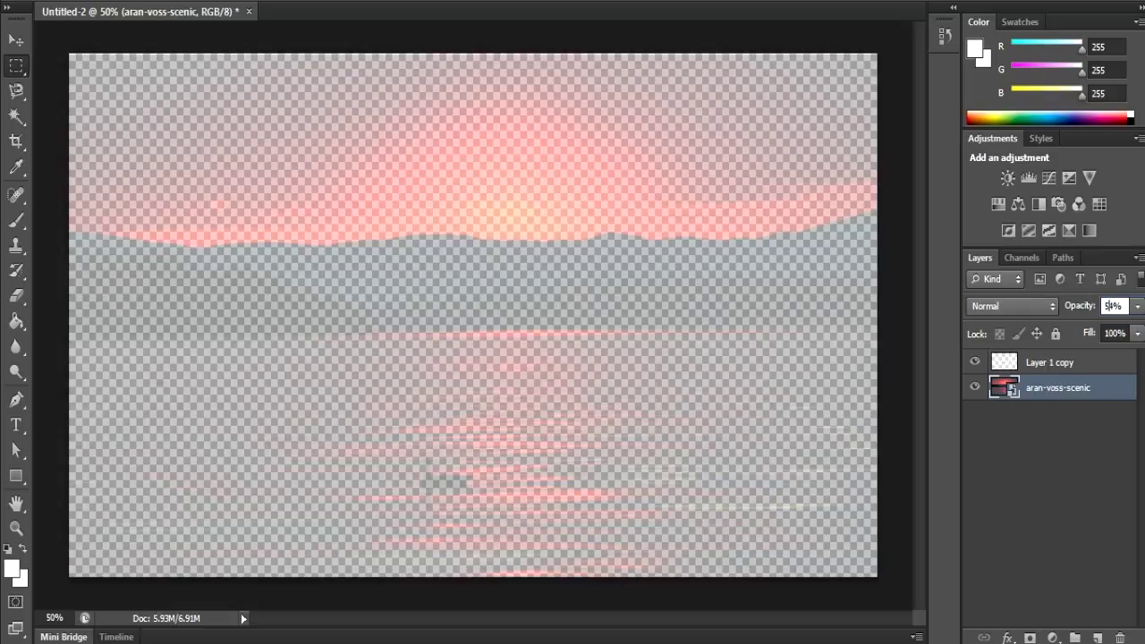
pyautogui.write('64')
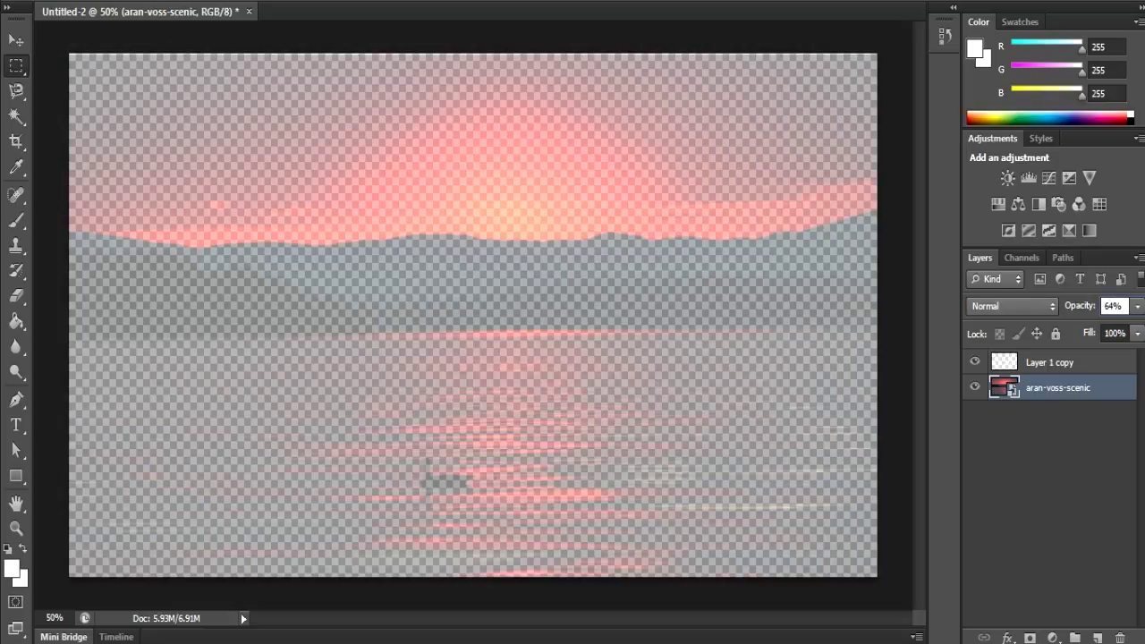
pyautogui.press('Return')
# - Reset the colour to black and ready the Brush on Layer 1 copy
pyautogui.click(16, 296)
pyautogui.press('d')
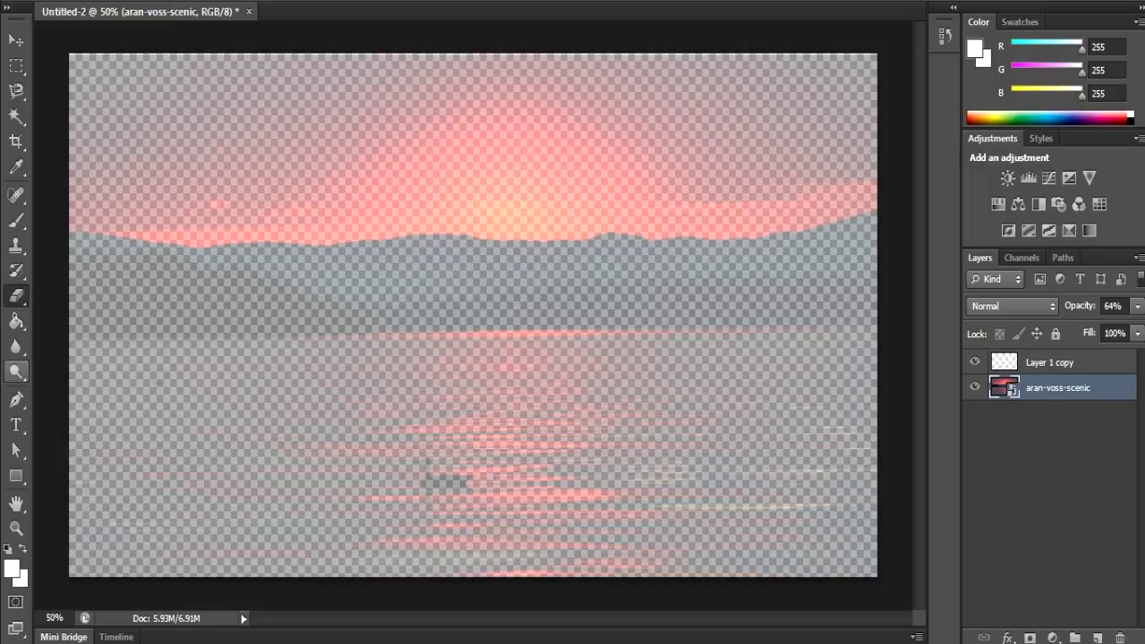
pyautogui.press('b')
pyautogui.hotkey('alt', ']')
# - Trace the mountain ridge, far shoreline, and the arm and fingered hand at lower left
pyautogui.moveTo(72, 233)
pyautogui.mouseDown()
pyautogui.moveTo(209, 249)
pyautogui.moveTo(438, 235)
pyautogui.moveTo(573, 242)
pyautogui.moveTo(621, 230)
pyautogui.moveTo(725, 239)
pyautogui.moveTo(811, 234)
pyautogui.moveTo(868, 209)
pyautogui.mouseUp()
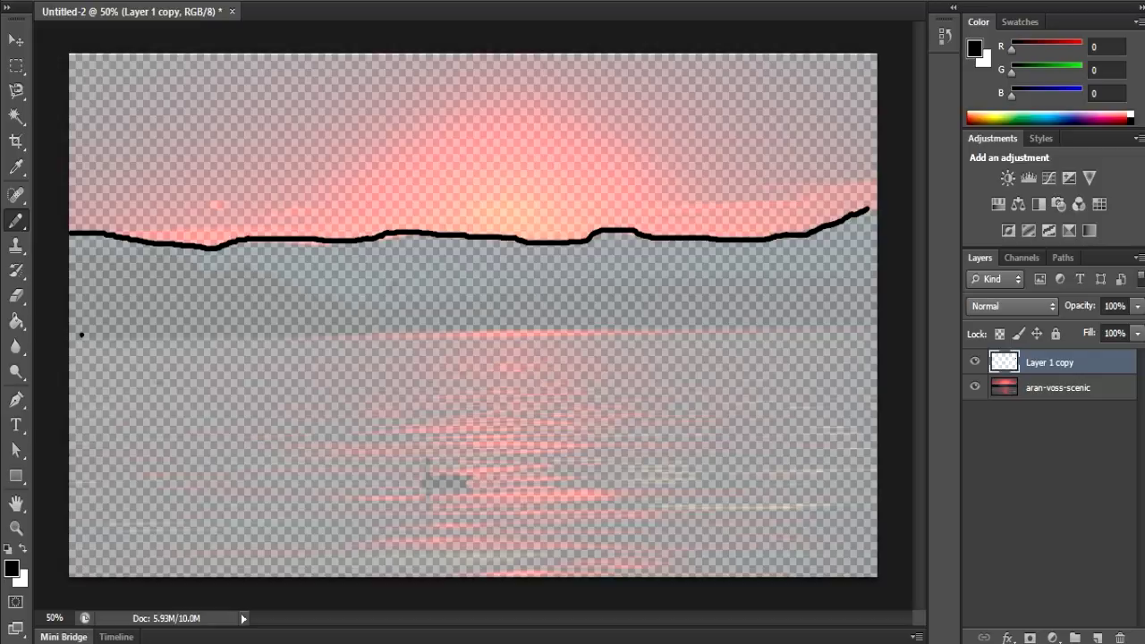
pyautogui.moveTo(82, 335); pyautogui.dragTo(877, 320)
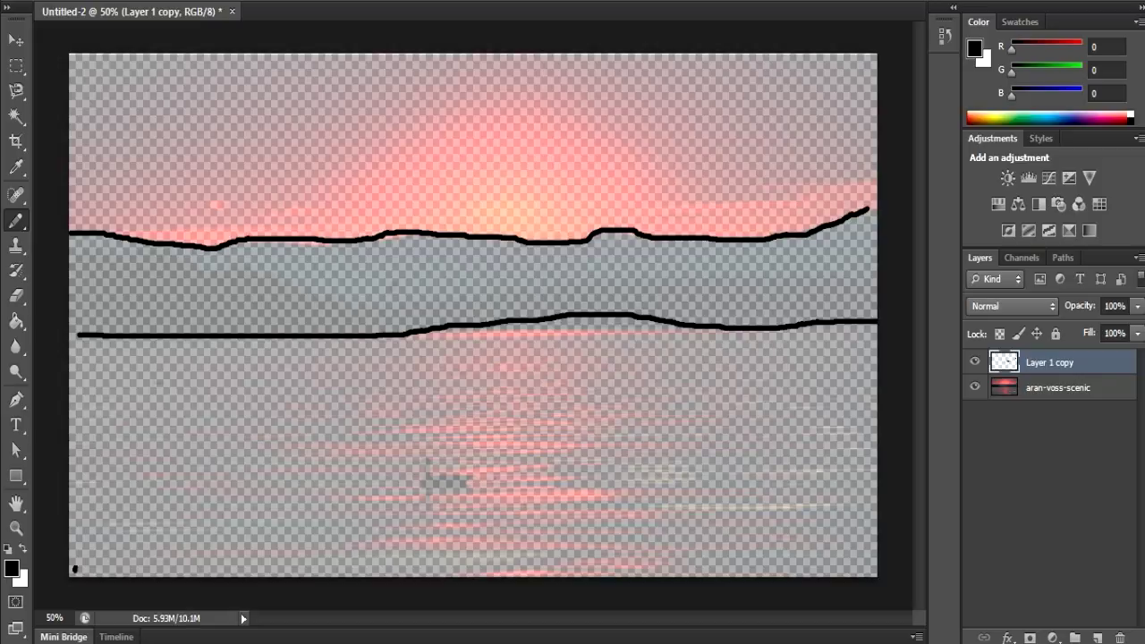
pyautogui.moveTo(74, 570)
pyautogui.mouseDown()
pyautogui.moveTo(139, 492)
pyautogui.moveTo(290, 460)
pyautogui.moveTo(298, 414)
pyautogui.moveTo(343, 371)
pyautogui.moveTo(361, 371)
pyautogui.moveTo(288, 510)
pyautogui.moveTo(204, 530)
pyautogui.moveTo(132, 575)
pyautogui.mouseUp()
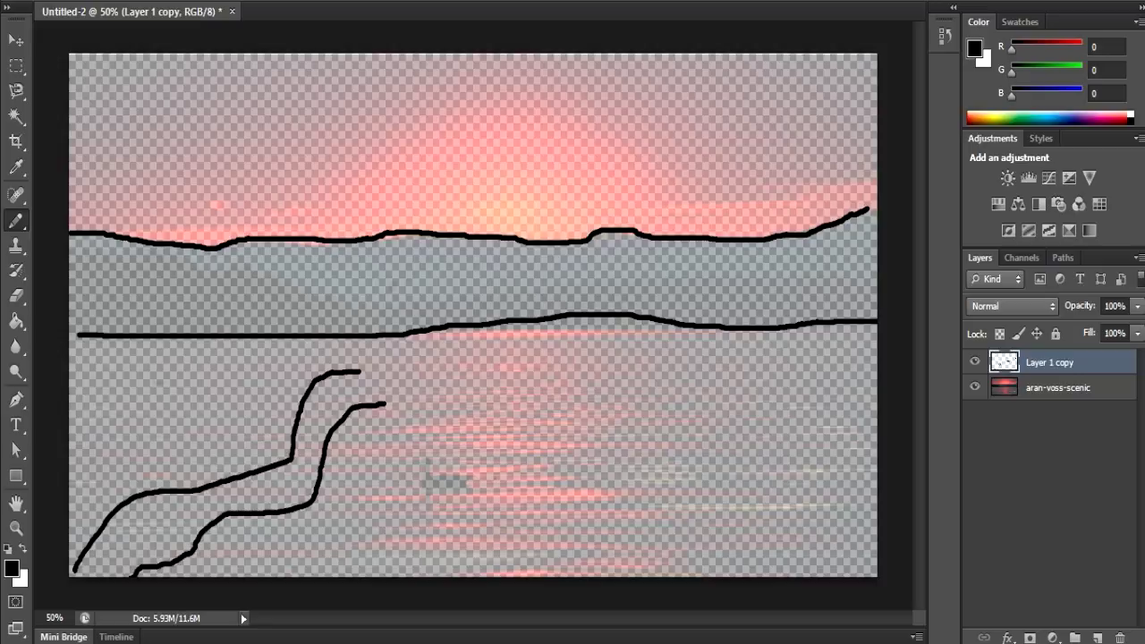
pyautogui.moveTo(224, 488)
pyautogui.mouseDown()
pyautogui.moveTo(182, 483)
pyautogui.moveTo(105, 407)
pyautogui.moveTo(255, 302)
pyautogui.moveTo(383, 328)
pyautogui.moveTo(454, 452)
pyautogui.moveTo(333, 542)
pyautogui.moveTo(261, 530)
pyautogui.mouseUp()
pyautogui.moveTo(325, 471); pyautogui.dragTo(361, 445)
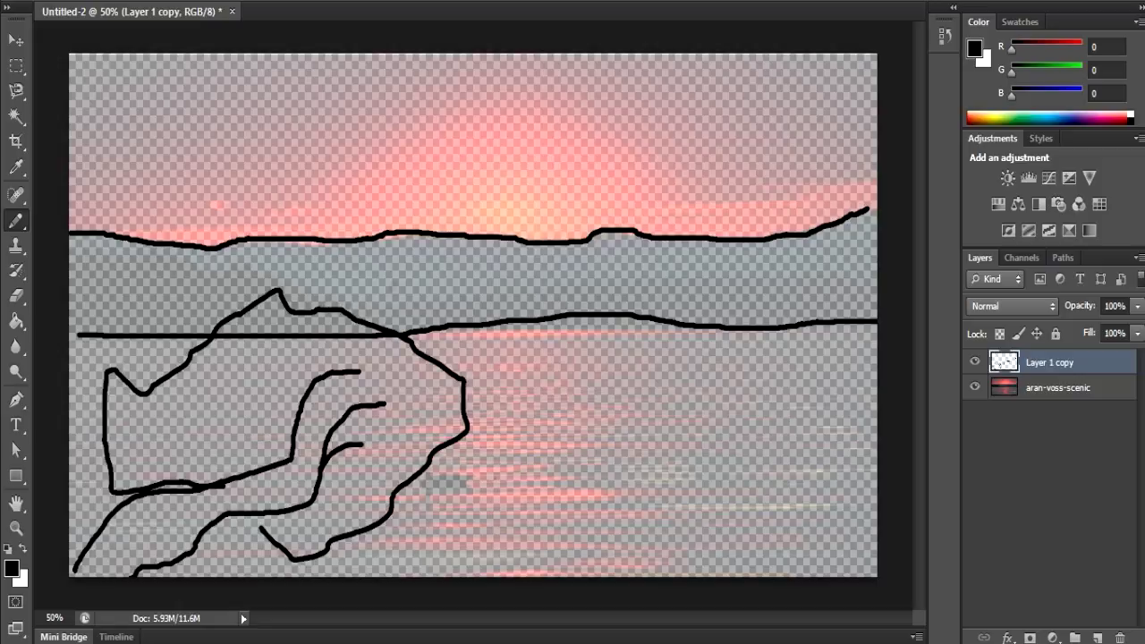
pyautogui.moveTo(322, 481); pyautogui.dragTo(385, 462)
pyautogui.moveTo(257, 471)
pyautogui.mouseDown()
pyautogui.moveTo(247, 409)
pyautogui.moveTo(238, 444)
pyautogui.moveTo(223, 418)
pyautogui.mouseUp()
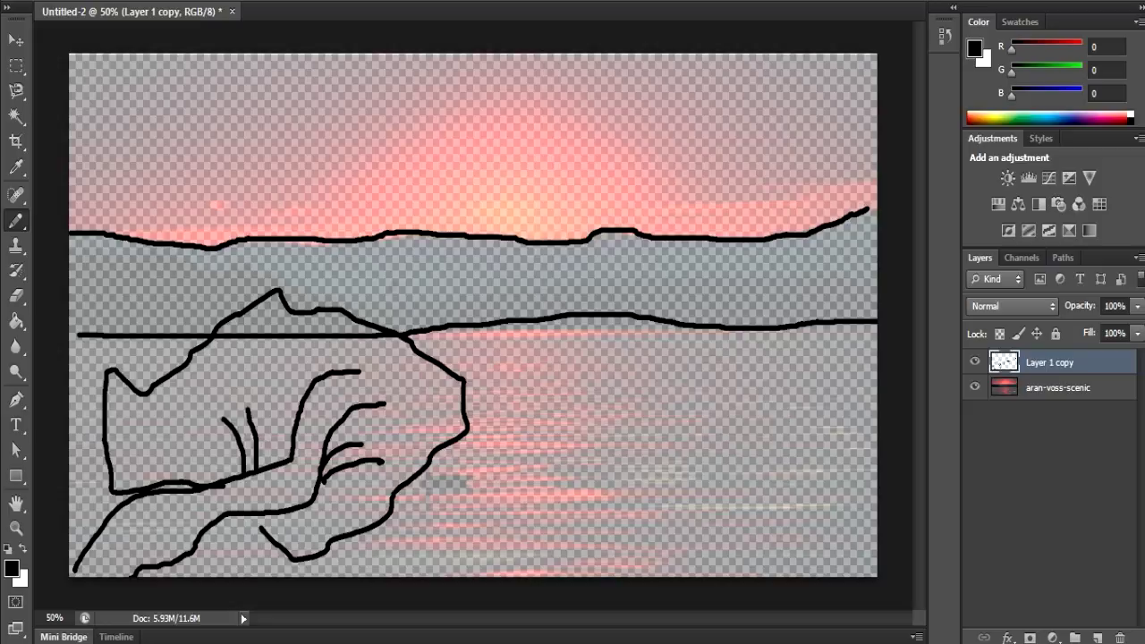
pyautogui.moveTo(239, 522)
pyautogui.mouseDown()
pyautogui.moveTo(242, 545)
pyautogui.moveTo(207, 577)
pyautogui.moveTo(257, 555)
pyautogui.moveTo(245, 542)
pyautogui.mouseUp()
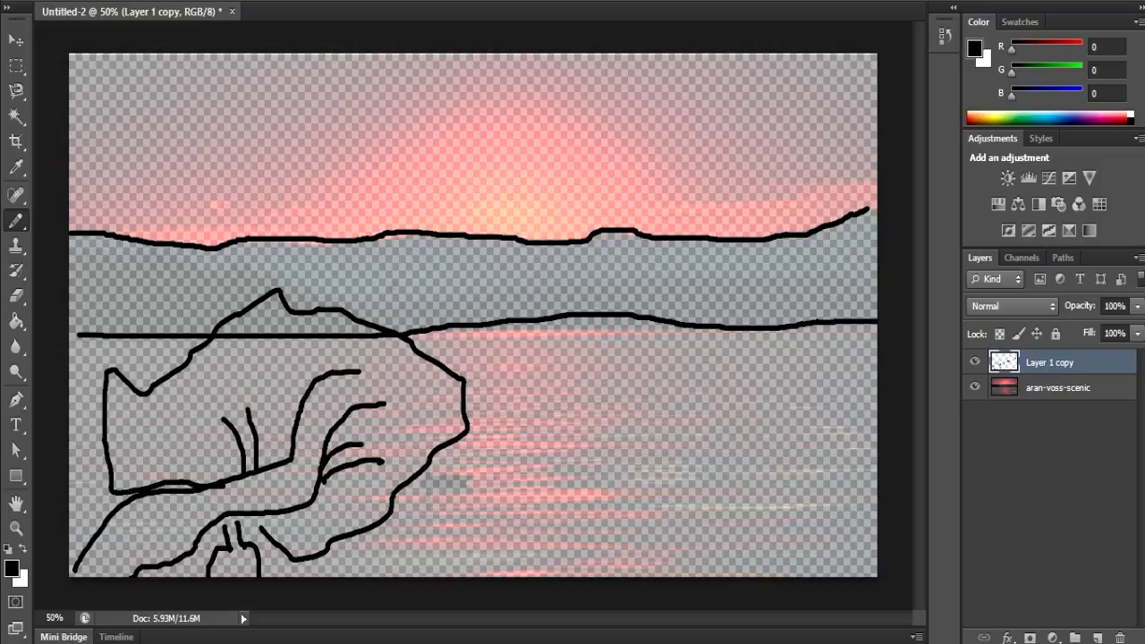
# - Draw the bird's underside and tail, the far riverbank, and the right-hand tree
pyautogui.moveTo(557, 452)
pyautogui.mouseDown()
pyautogui.moveTo(570, 437)
pyautogui.moveTo(591, 458)
pyautogui.moveTo(648, 468)
pyautogui.moveTo(591, 497)
pyautogui.moveTo(565, 465)
pyautogui.mouseUp()
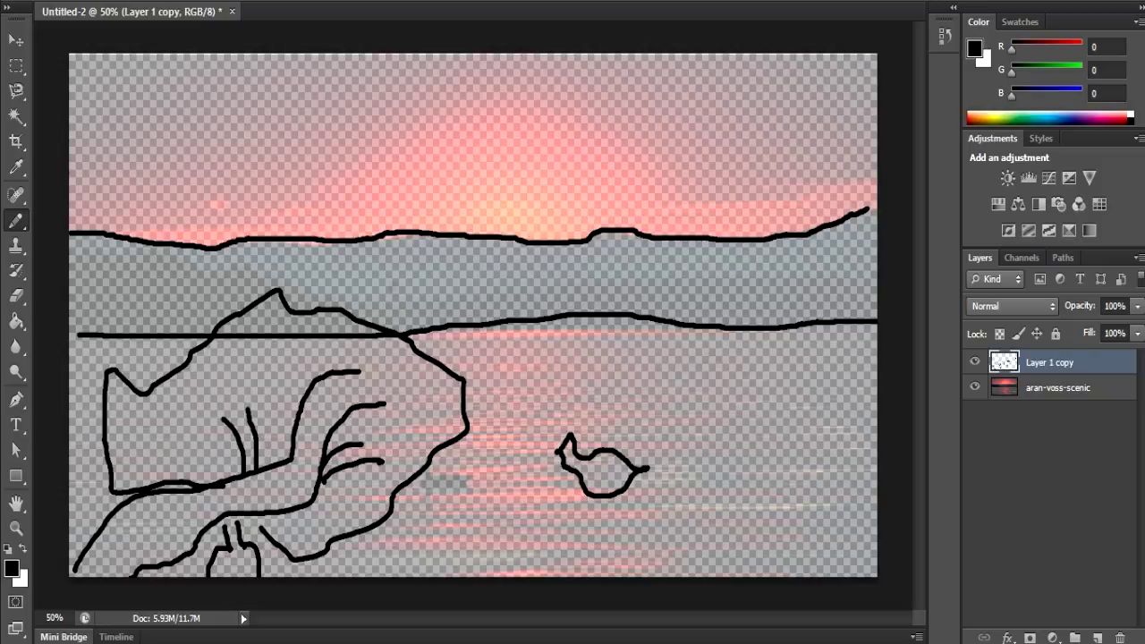
pyautogui.moveTo(571, 497); pyautogui.dragTo(641, 489)
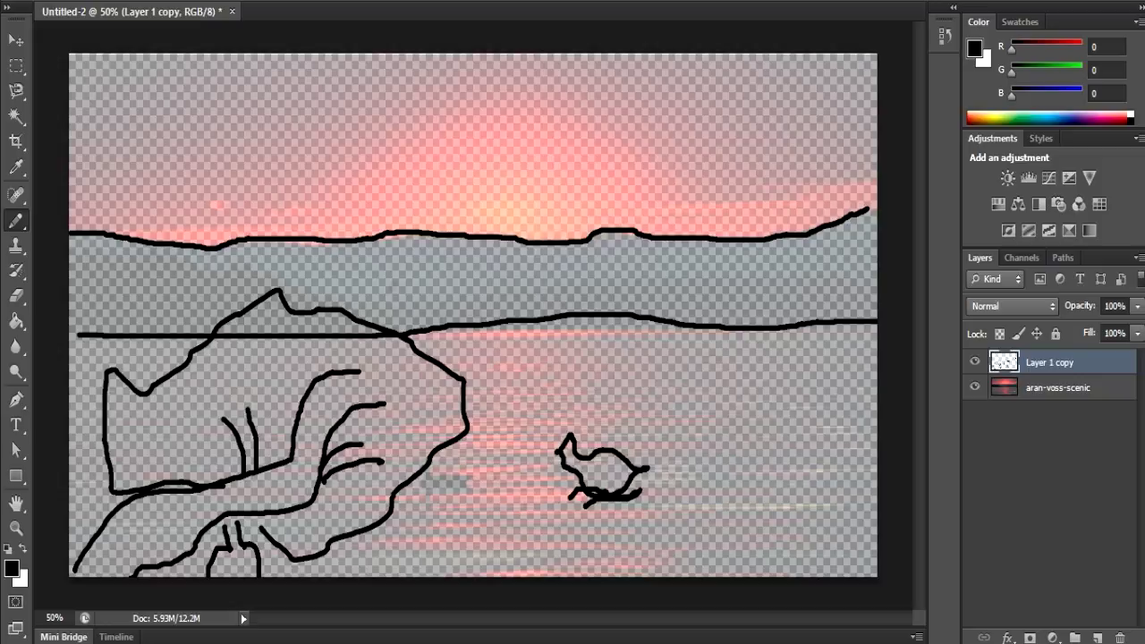
pyautogui.moveTo(635, 481); pyautogui.dragTo(664, 482)
pyautogui.moveTo(877, 469)
pyautogui.mouseDown()
pyautogui.moveTo(741, 500)
pyautogui.moveTo(626, 554)
pyautogui.moveTo(451, 577)
pyautogui.mouseUp()
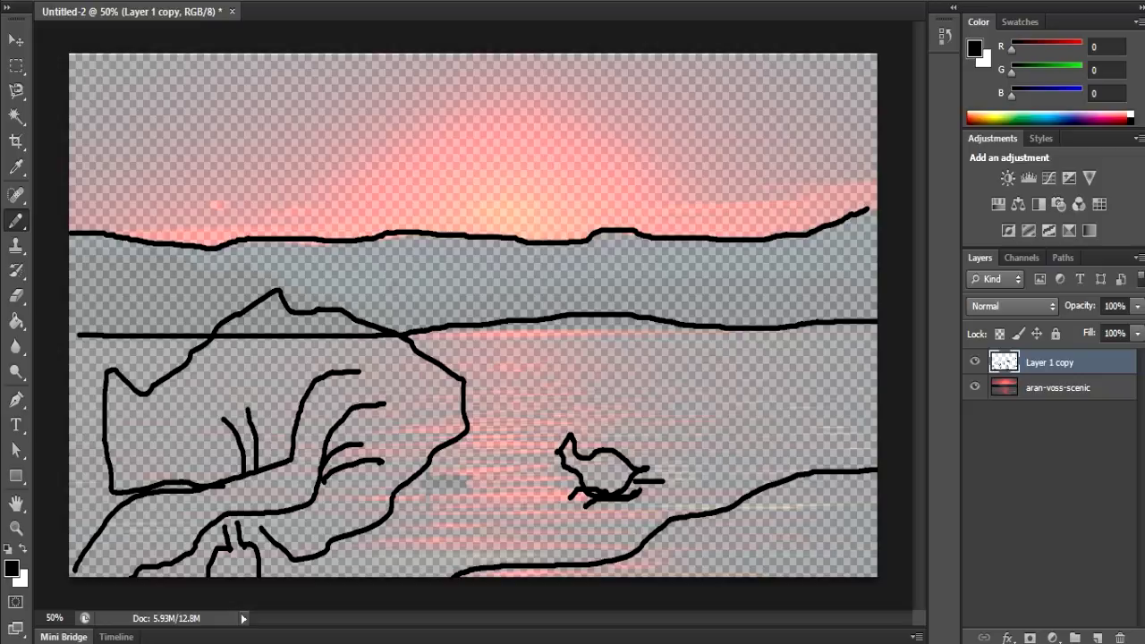
pyautogui.moveTo(820, 531)
pyautogui.mouseDown()
pyautogui.moveTo(819, 442)
pyautogui.moveTo(836, 528)
pyautogui.mouseUp()
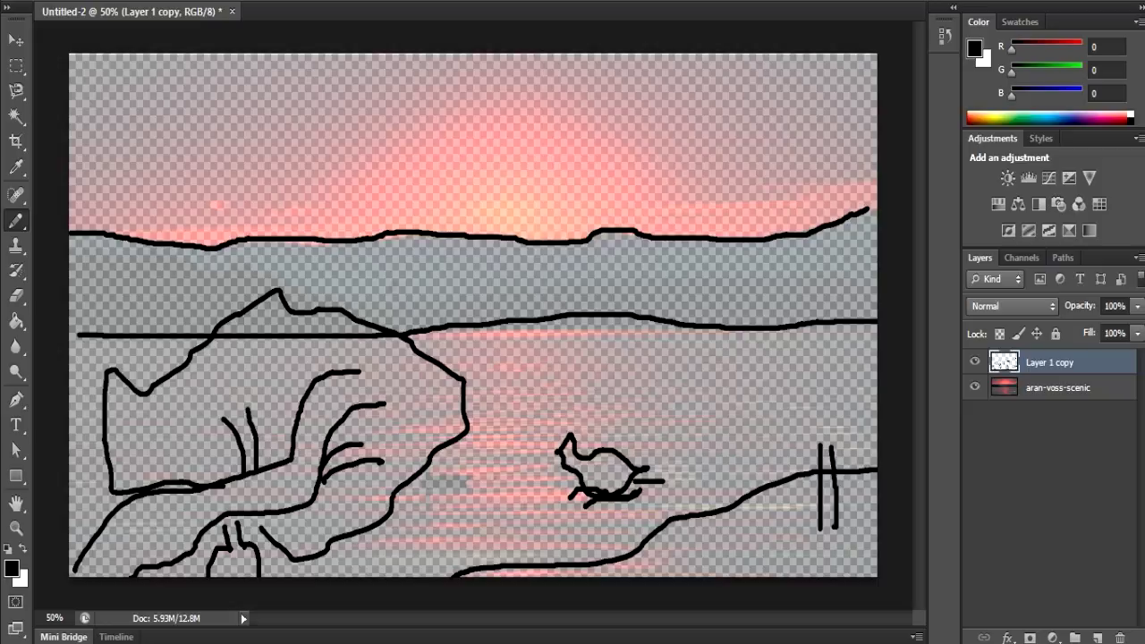
pyautogui.moveTo(793, 454)
pyautogui.mouseDown()
pyautogui.moveTo(857, 465)
pyautogui.moveTo(866, 403)
pyautogui.moveTo(790, 411)
pyautogui.moveTo(791, 462)
pyautogui.mouseUp()
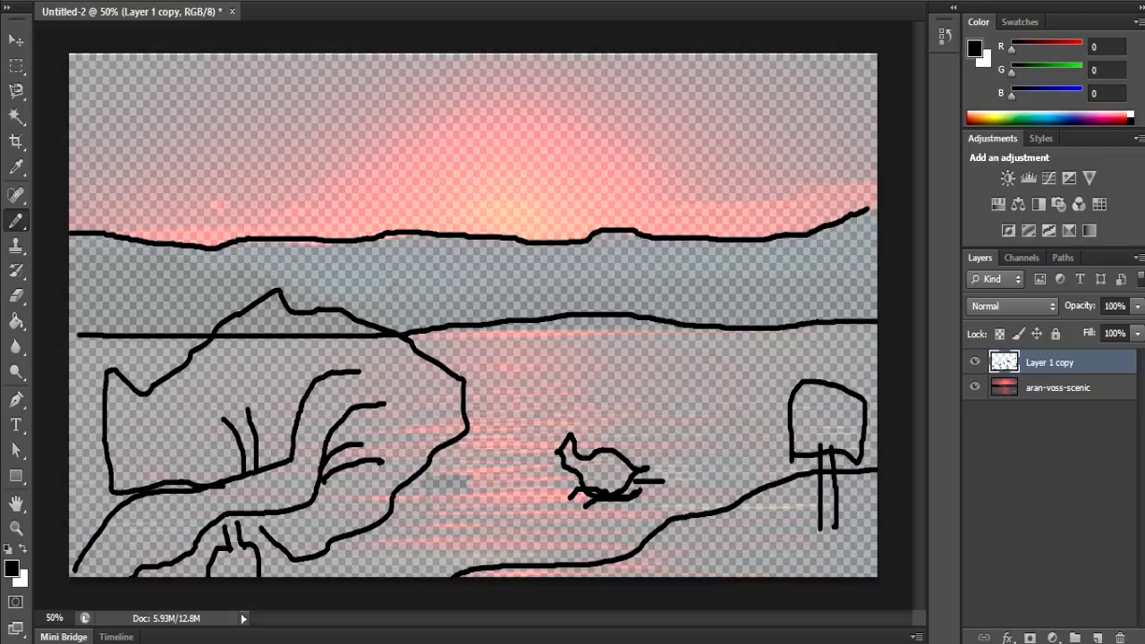
# - Outline the bottom-right rock, then draw the sun's arc and its rays
pyautogui.moveTo(809, 511)
pyautogui.mouseDown()
pyautogui.moveTo(715, 543)
pyautogui.moveTo(774, 576)
pyautogui.mouseUp()
pyautogui.moveTo(804, 517)
pyautogui.mouseDown()
pyautogui.moveTo(829, 547)
pyautogui.moveTo(772, 577)
pyautogui.moveTo(824, 554)
pyautogui.mouseUp()
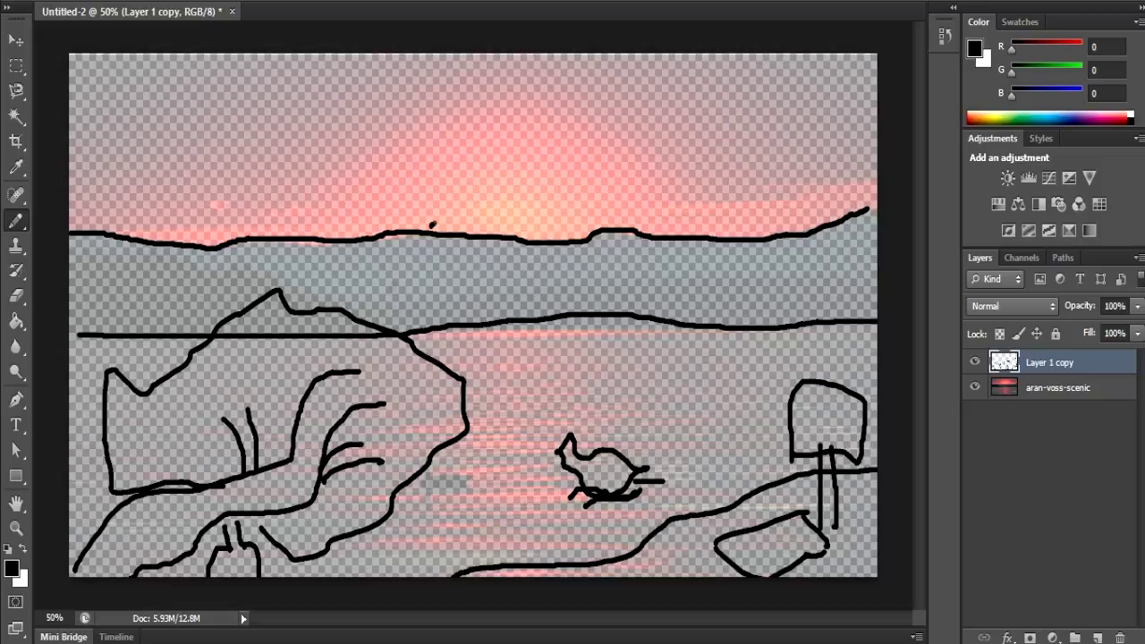
pyautogui.moveTo(433, 225)
pyautogui.mouseDown()
pyautogui.moveTo(556, 196)
pyautogui.moveTo(596, 242)
pyautogui.mouseUp()
pyautogui.moveTo(361, 156)
pyautogui.mouseDown()
pyautogui.moveTo(401, 190)
pyautogui.moveTo(450, 140)
pyautogui.moveTo(497, 170)
pyautogui.moveTo(609, 128)
pyautogui.mouseUp()
pyautogui.moveTo(624, 193); pyautogui.dragTo(695, 176)
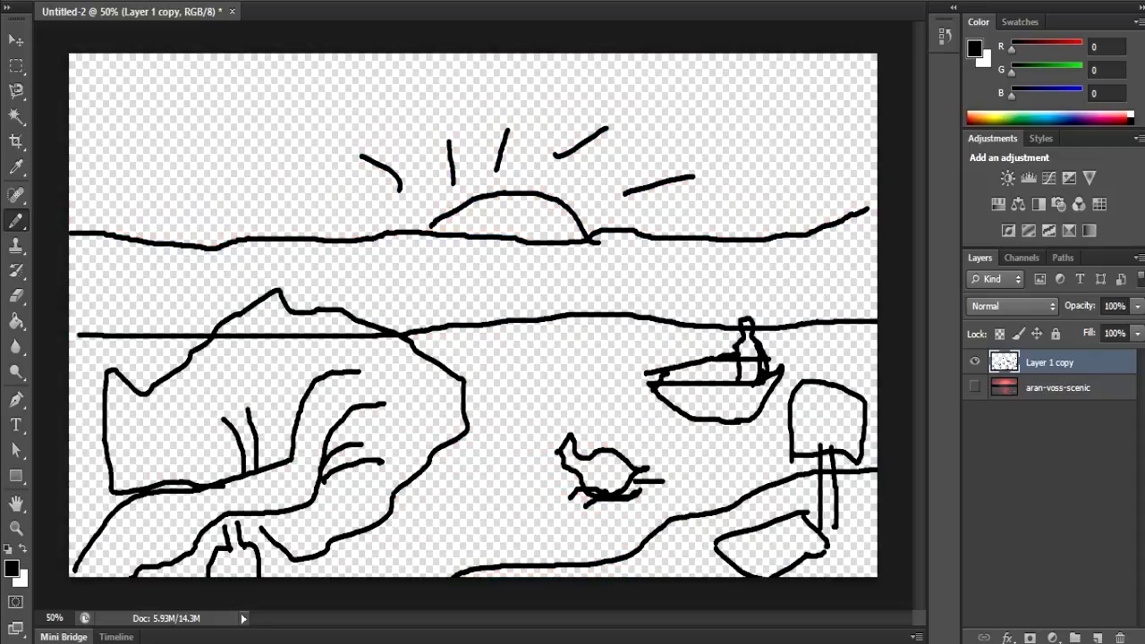
pyautogui.press('e')
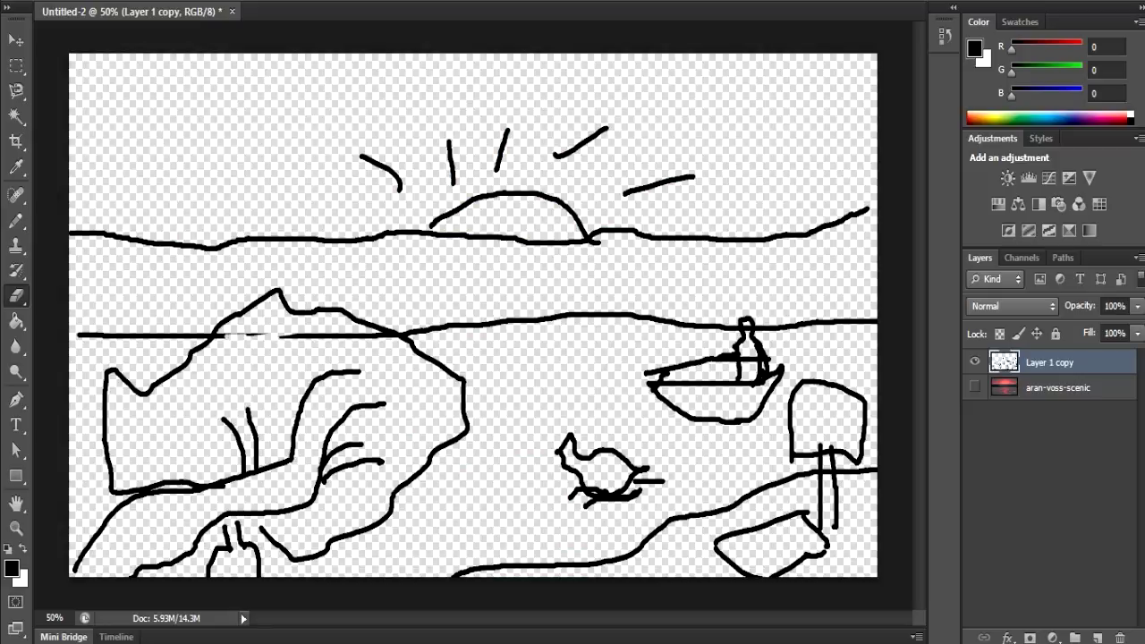
# - Erase the stray line inside the left hill and return to the Brush tool
pyautogui.moveTo(273, 336); pyautogui.dragTo(393, 337)
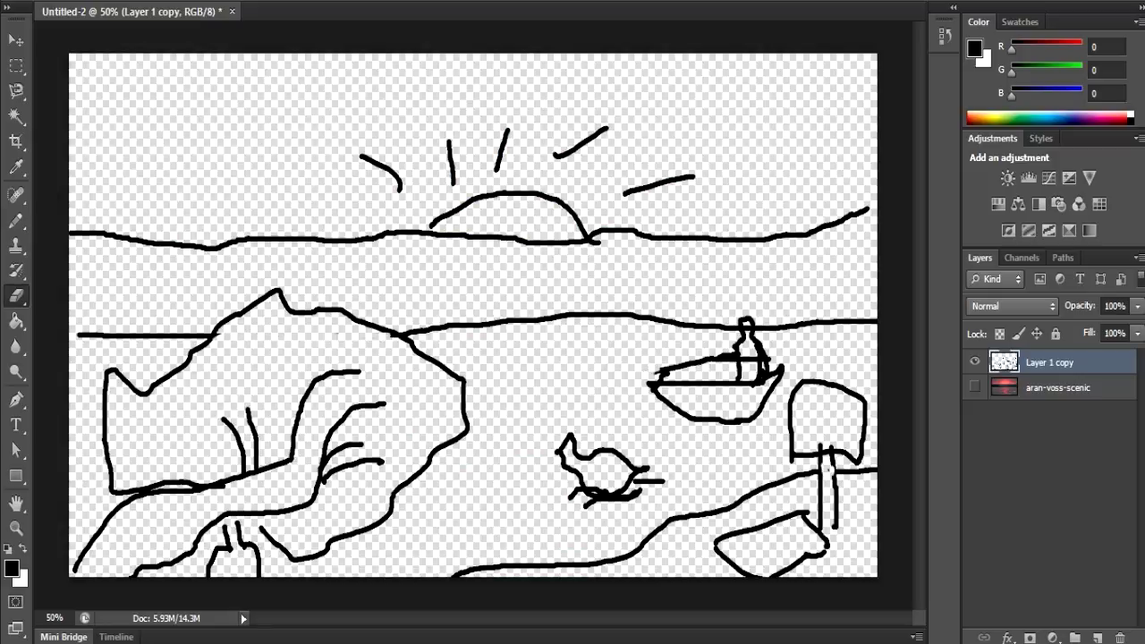
pyautogui.click(17, 321)
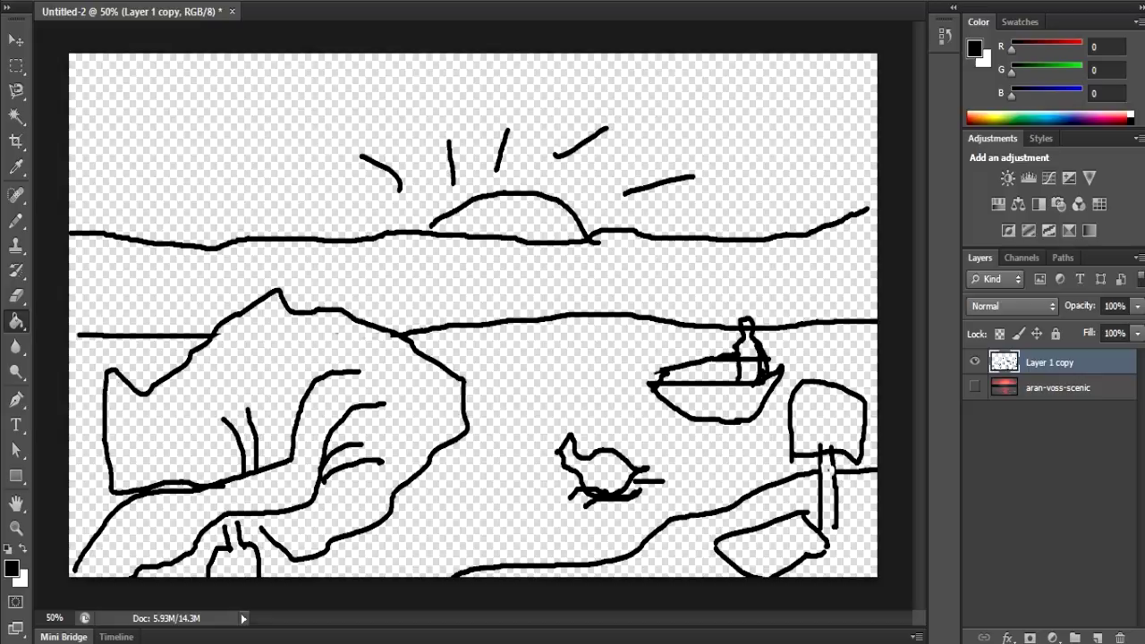
pyautogui.click(16, 220)
pyautogui.rightClick(16, 220)
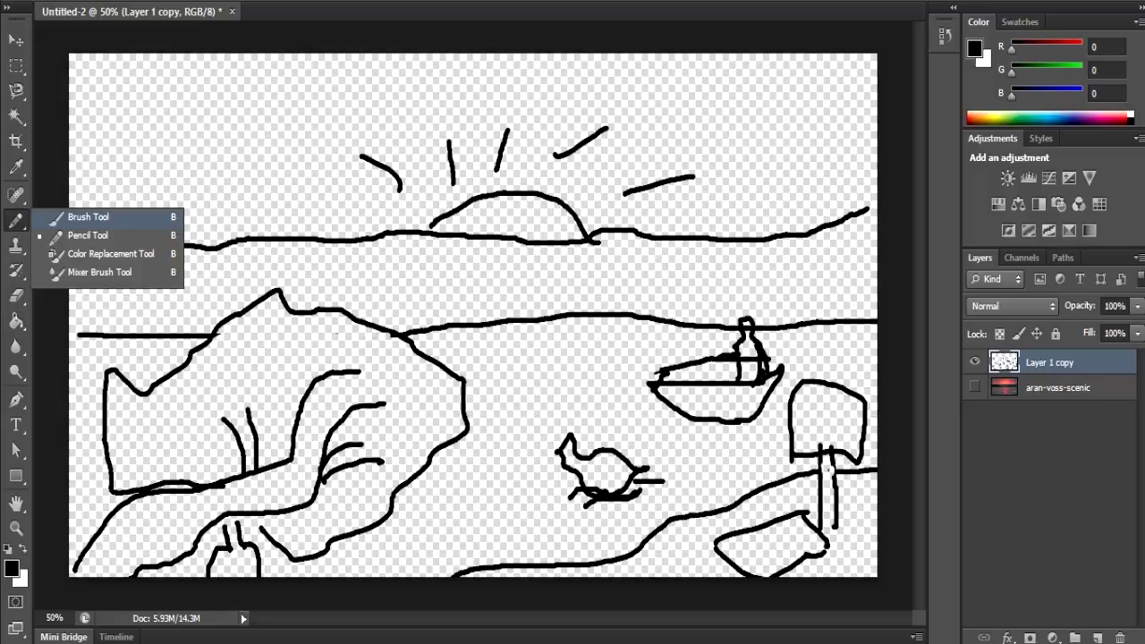
pyautogui.click(88, 216)
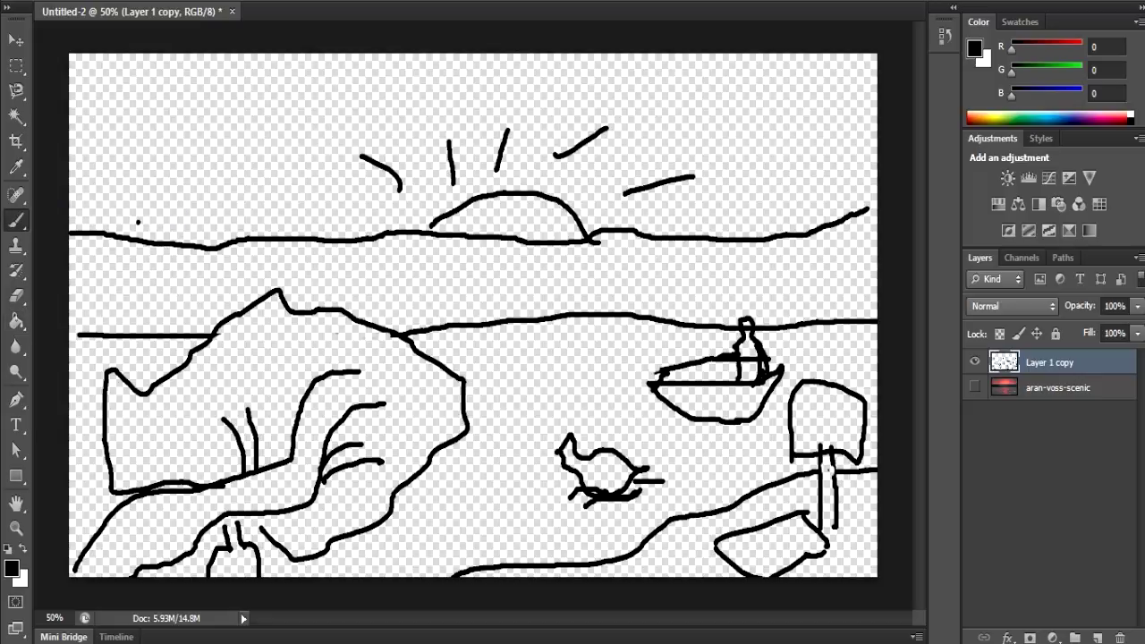
# - Choose bright green as the painting colour
pyautogui.click(11, 569)
pyautogui.moveTo(728, 369)
pyautogui.mouseDown()
pyautogui.moveTo(727, 309)
pyautogui.moveTo(761, 226)
pyautogui.mouseUp()
pyautogui.click(824, 365)
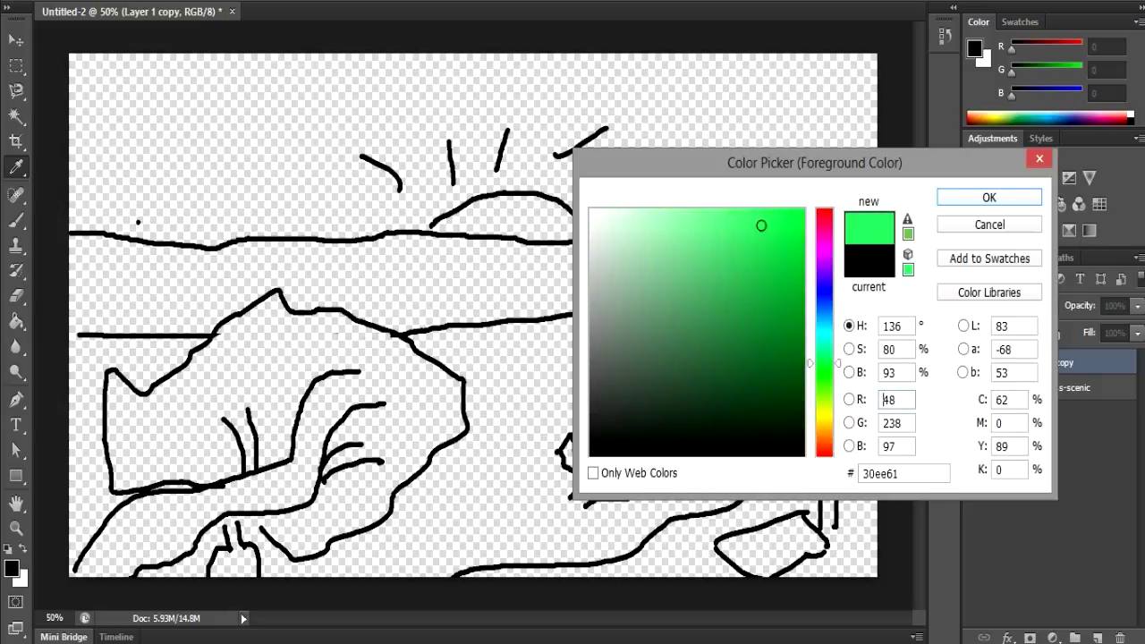
pyautogui.press('Return')
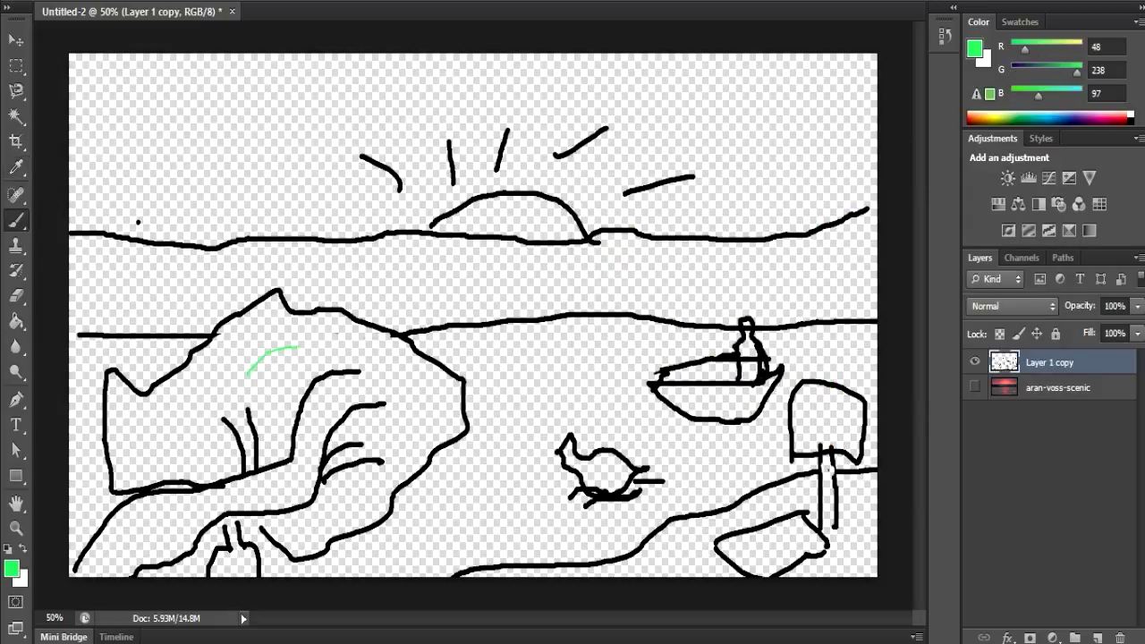
# - Set the brush to 47 px with 100% hardness, undoing a green trial stroke
pyautogui.rightClick(273, 359)
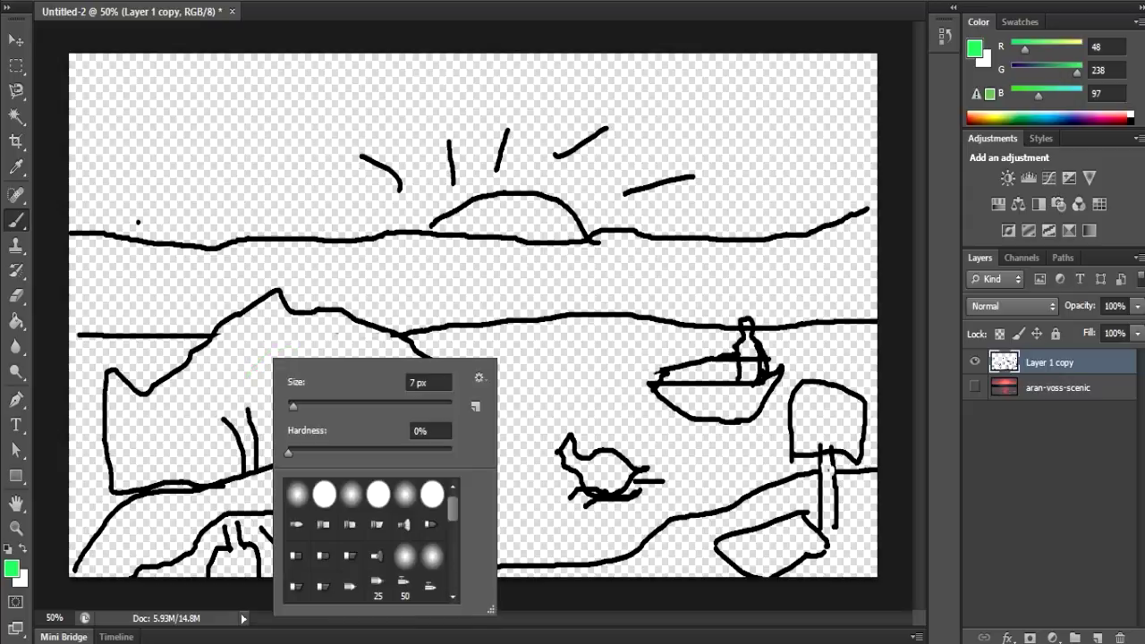
pyautogui.click(432, 493)
pyautogui.press('Return')
pyautogui.moveTo(227, 375)
pyautogui.mouseDown()
pyautogui.moveTo(267, 360)
pyautogui.moveTo(242, 335)
pyautogui.moveTo(179, 381)
pyautogui.mouseUp()
pyautogui.hotkey('ctrl', 'z')
pyautogui.click(17, 117)
pyautogui.click(295, 335)
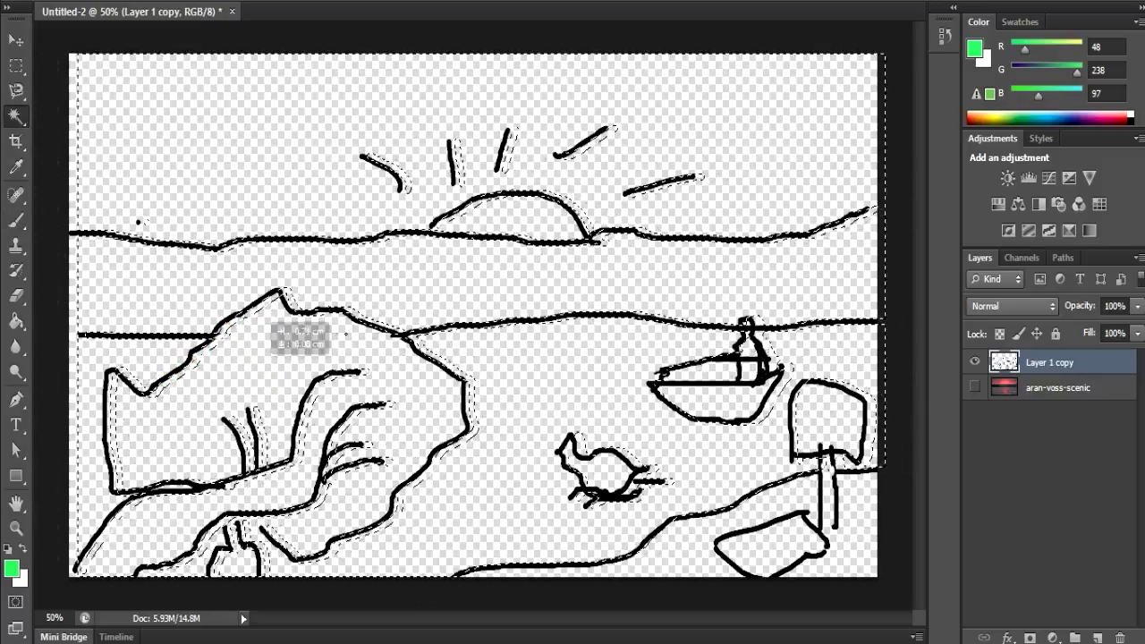
pyautogui.hotkey('ctrl', 'd')
pyautogui.press('b')
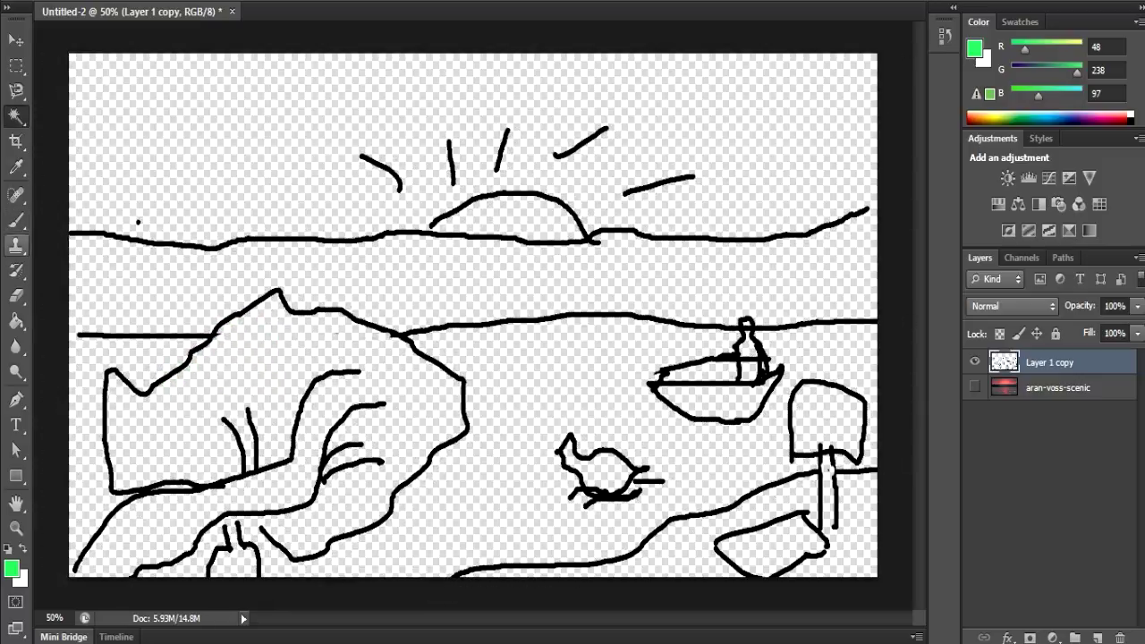
# - Paint the whole left hill bright green
pyautogui.moveTo(152, 405)
pyautogui.mouseDown()
pyautogui.moveTo(192, 390)
pyautogui.moveTo(269, 304)
pyautogui.mouseUp()
pyautogui.moveTo(295, 358)
pyautogui.mouseDown()
pyautogui.moveTo(197, 420)
pyautogui.moveTo(376, 403)
pyautogui.mouseUp()
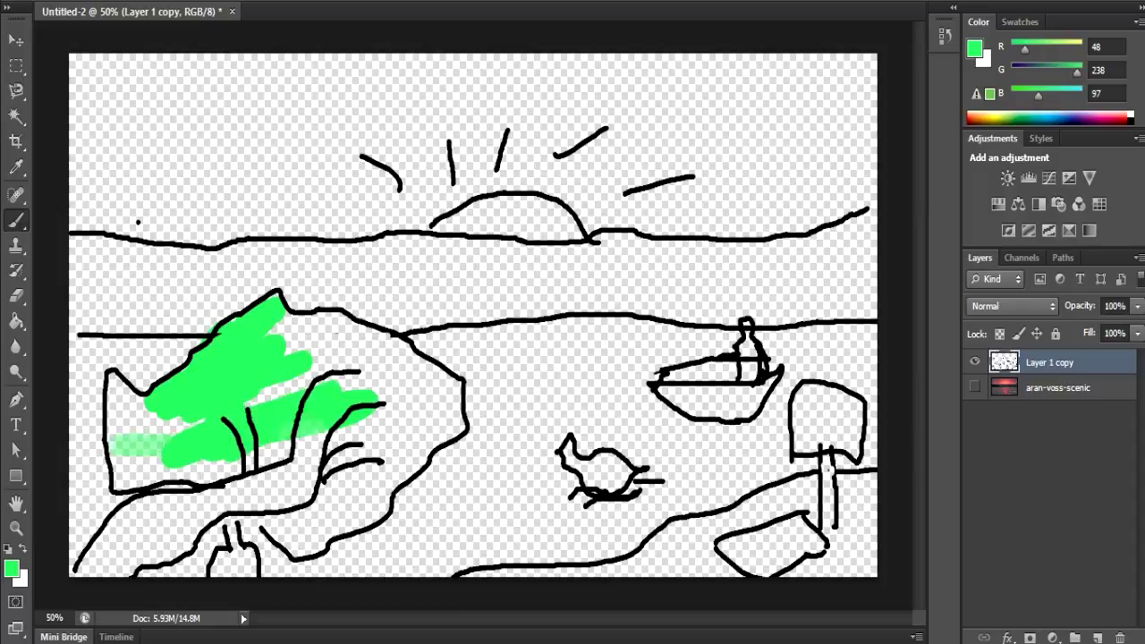
pyautogui.moveTo(179, 465); pyautogui.dragTo(126, 358)
pyautogui.moveTo(161, 417)
pyautogui.mouseDown()
pyautogui.moveTo(197, 470)
pyautogui.moveTo(340, 501)
pyautogui.moveTo(241, 528)
pyautogui.mouseUp()
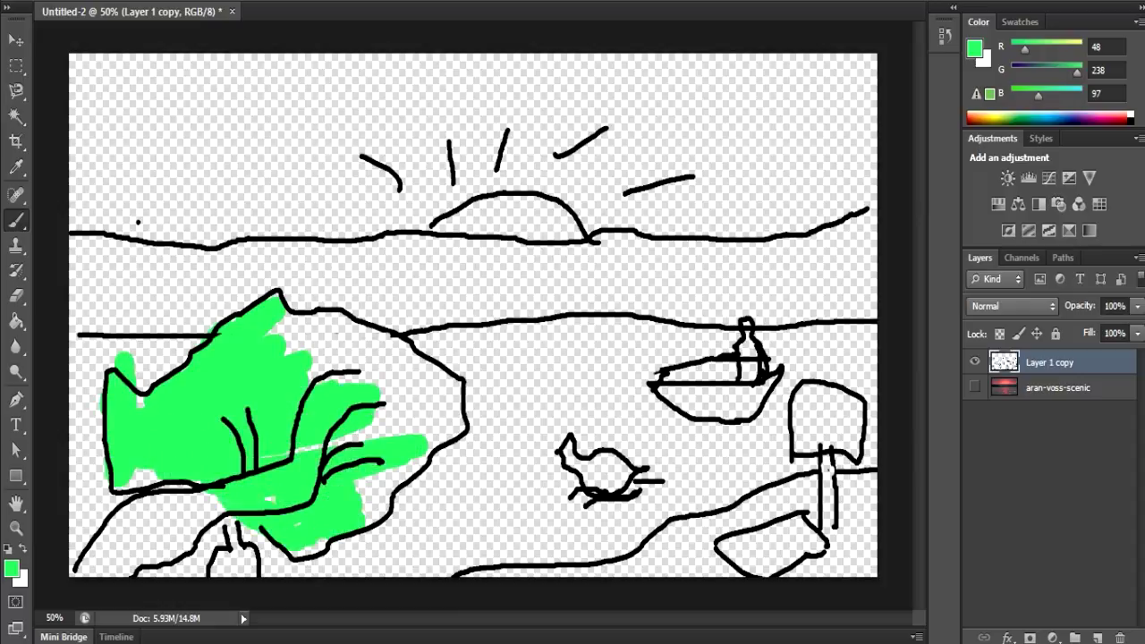
pyautogui.moveTo(143, 475); pyautogui.dragTo(394, 376)
pyautogui.moveTo(268, 349)
pyautogui.mouseDown()
pyautogui.moveTo(430, 376)
pyautogui.moveTo(448, 438)
pyautogui.moveTo(376, 510)
pyautogui.mouseUp()
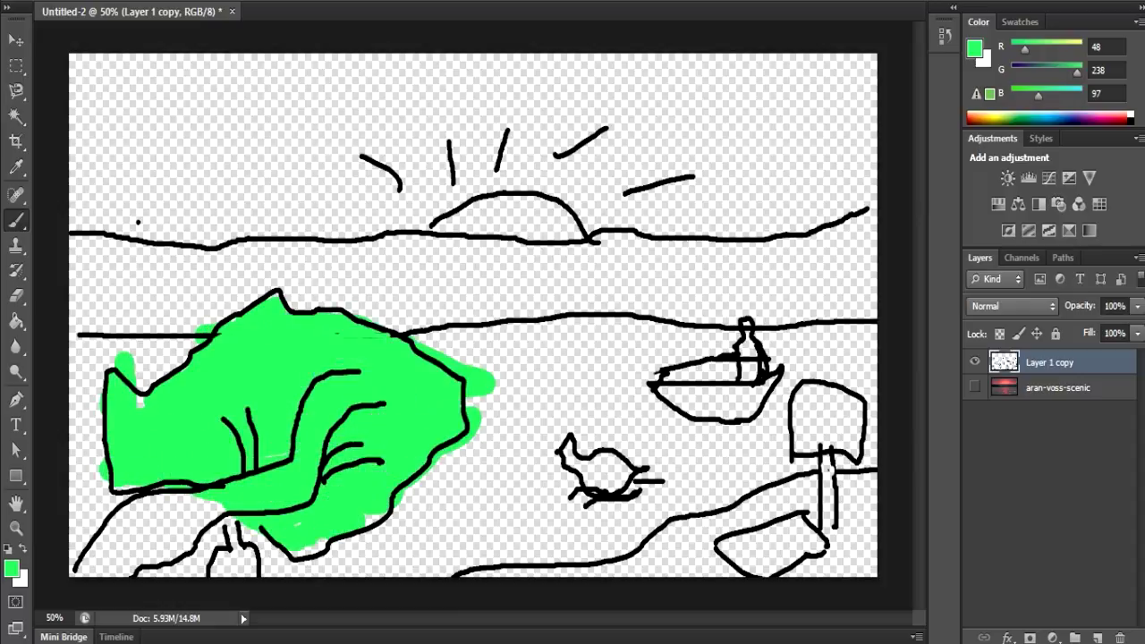
# - Try dark grey and dark olive colours, undoing the grey test stroke
pyautogui.click(11, 568)
pyautogui.click(590, 455)
pyautogui.moveTo(591, 455)
pyautogui.mouseDown()
pyautogui.moveTo(703, 394)
pyautogui.moveTo(651, 413)
pyautogui.mouseUp()
pyautogui.click(989, 196)
pyautogui.moveTo(161, 268)
pyautogui.mouseDown()
pyautogui.moveTo(448, 251)
pyautogui.moveTo(224, 313)
pyautogui.mouseUp()
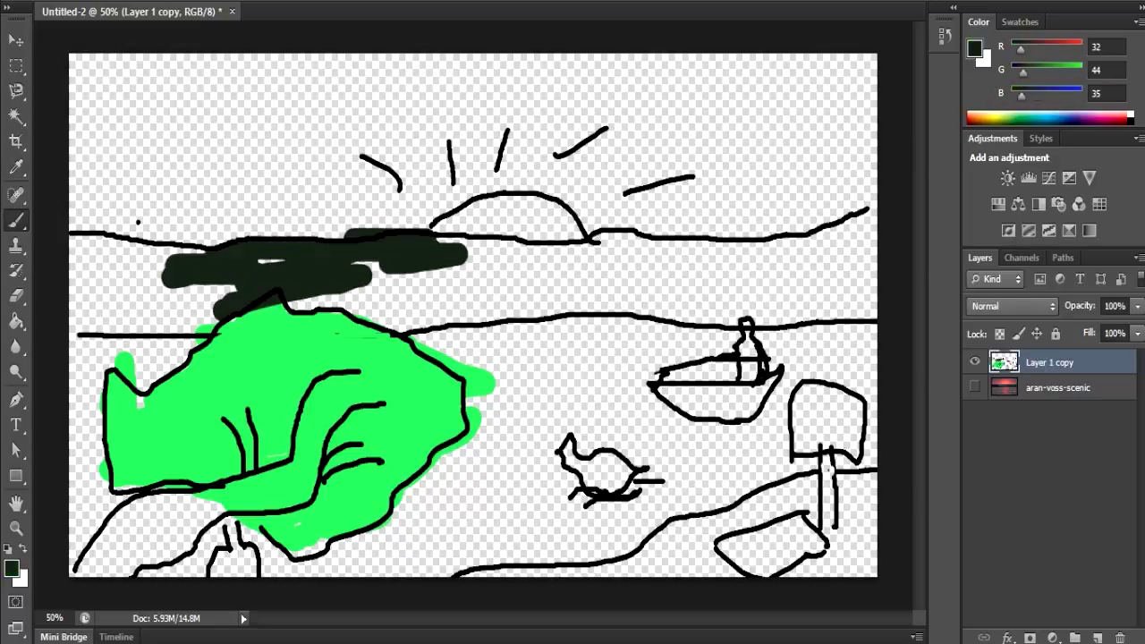
pyautogui.hotkey('ctrl', 'z')
pyautogui.moveTo(824, 364)
pyautogui.mouseDown()
pyautogui.moveTo(824, 446)
pyautogui.moveTo(824, 276)
pyautogui.moveTo(824, 413)
pyautogui.mouseUp()
pyautogui.moveTo(730, 365)
pyautogui.mouseDown()
pyautogui.moveTo(706, 412)
pyautogui.moveTo(723, 403)
pyautogui.mouseUp()
pyautogui.click(989, 197)
pyautogui.moveTo(188, 268); pyautogui.dragTo(94, 255)
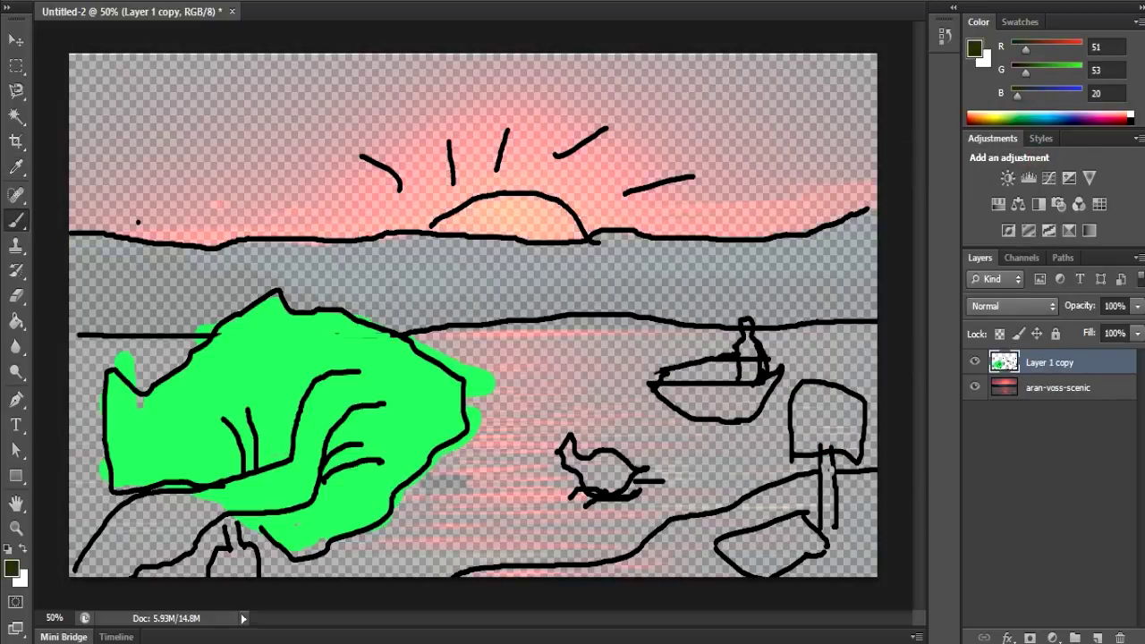
# - Pick dark teal and paint the band between the horizon lines
pyautogui.click(11, 569)
pyautogui.click(688, 376)
pyautogui.click(1023, 194)
pyautogui.click(974, 388)
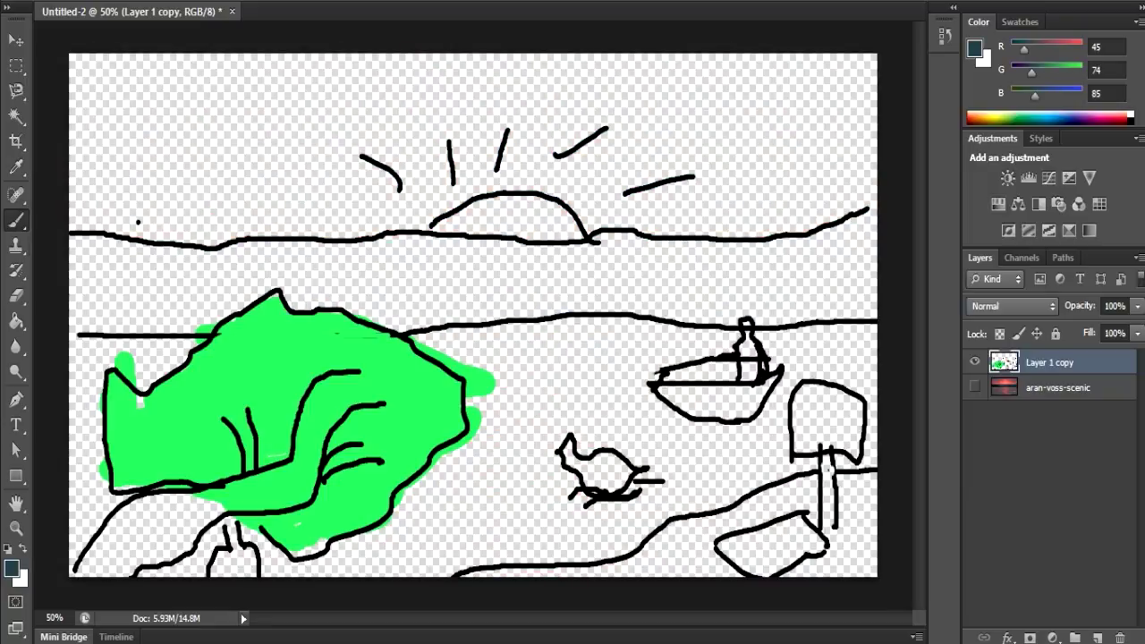
pyautogui.moveTo(165, 259)
pyautogui.mouseDown()
pyautogui.moveTo(80, 255)
pyautogui.moveTo(89, 322)
pyautogui.moveTo(224, 314)
pyautogui.moveTo(452, 273)
pyautogui.moveTo(192, 243)
pyautogui.moveTo(429, 253)
pyautogui.moveTo(492, 240)
pyautogui.moveTo(842, 268)
pyautogui.moveTo(855, 228)
pyautogui.mouseUp()
pyautogui.moveTo(761, 255)
pyautogui.mouseDown()
pyautogui.moveTo(496, 257)
pyautogui.moveTo(537, 304)
pyautogui.moveTo(376, 304)
pyautogui.moveTo(466, 326)
pyautogui.mouseUp()
pyautogui.moveTo(546, 304)
pyautogui.mouseDown()
pyautogui.moveTo(734, 313)
pyautogui.moveTo(832, 302)
pyautogui.moveTo(854, 206)
pyautogui.mouseUp()
pyautogui.moveTo(864, 300)
pyautogui.mouseDown()
pyautogui.moveTo(797, 316)
pyautogui.moveTo(609, 226)
pyautogui.mouseUp()
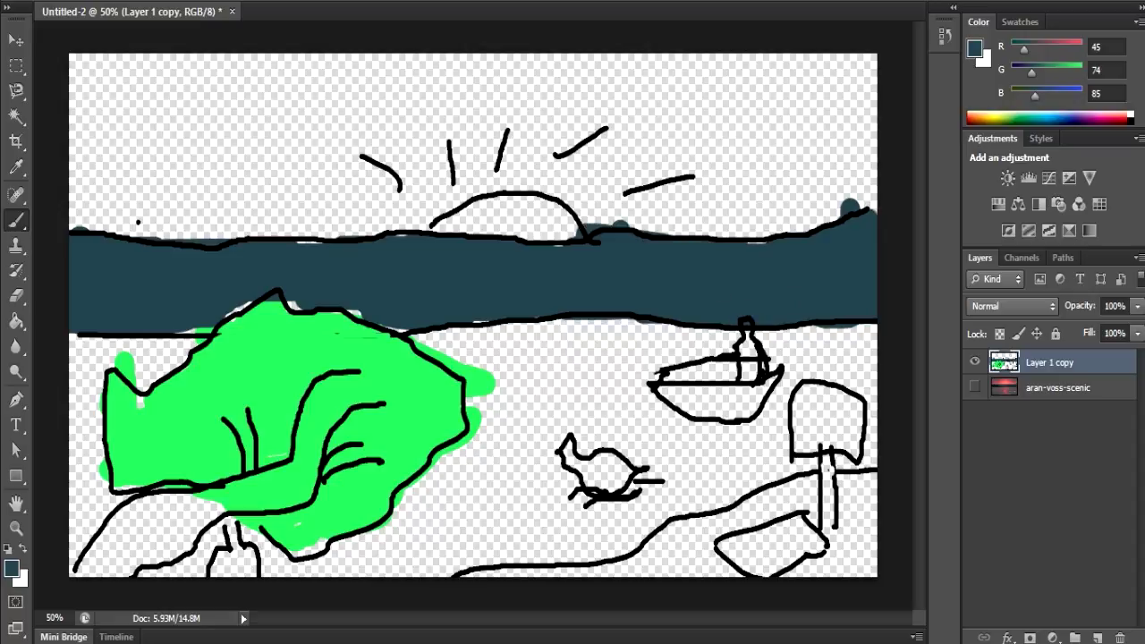
# - Pick yellow and paint the sun
pyautogui.click(11, 568)
pyautogui.moveTo(824, 331); pyautogui.dragTo(823, 443)
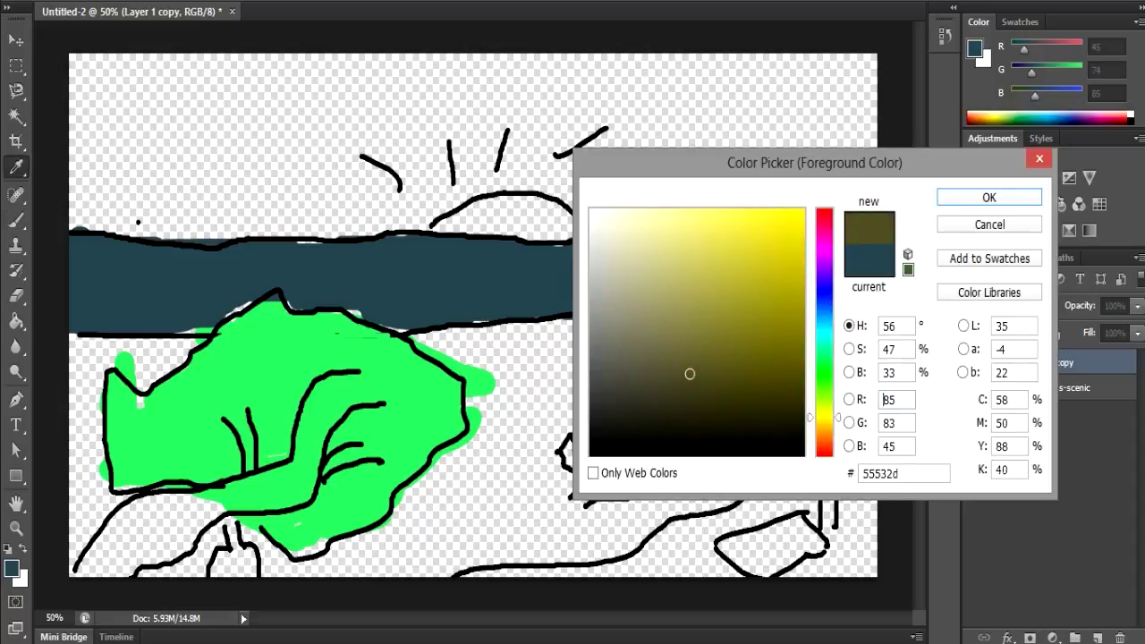
pyautogui.click(1022, 194)
pyautogui.moveTo(443, 229)
pyautogui.mouseDown()
pyautogui.moveTo(506, 207)
pyautogui.moveTo(572, 235)
pyautogui.mouseUp()
# - Switch to blue and fill the river's white water around the duck
pyautogui.click(11, 568)
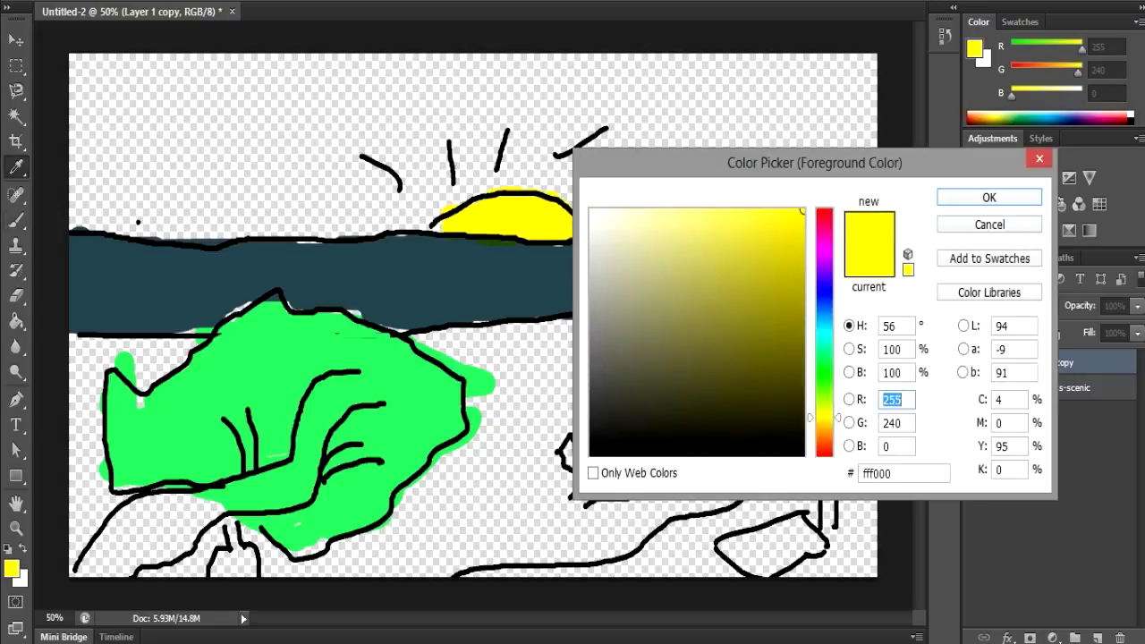
pyautogui.moveTo(823, 418); pyautogui.dragTo(823, 294)
pyautogui.press('Return')
pyautogui.moveTo(483, 505)
pyautogui.mouseDown()
pyautogui.moveTo(305, 548)
pyautogui.moveTo(358, 560)
pyautogui.moveTo(474, 555)
pyautogui.moveTo(689, 511)
pyautogui.moveTo(814, 461)
pyautogui.moveTo(866, 331)
pyautogui.moveTo(766, 338)
pyautogui.moveTo(855, 363)
pyautogui.moveTo(778, 402)
pyautogui.moveTo(770, 461)
pyautogui.moveTo(734, 430)
pyautogui.mouseUp()
pyautogui.moveTo(707, 488)
pyautogui.mouseDown()
pyautogui.moveTo(537, 532)
pyautogui.moveTo(367, 555)
pyautogui.moveTo(483, 479)
pyautogui.moveTo(420, 484)
pyautogui.moveTo(488, 371)
pyautogui.moveTo(501, 475)
pyautogui.moveTo(564, 515)
pyautogui.moveTo(573, 475)
pyautogui.moveTo(506, 385)
pyautogui.moveTo(421, 340)
pyautogui.moveTo(680, 332)
pyautogui.moveTo(626, 363)
pyautogui.moveTo(511, 380)
pyautogui.moveTo(662, 394)
pyautogui.moveTo(555, 376)
pyautogui.moveTo(725, 447)
pyautogui.moveTo(635, 488)
pyautogui.mouseUp()
pyautogui.moveTo(671, 443); pyautogui.dragTo(615, 440)
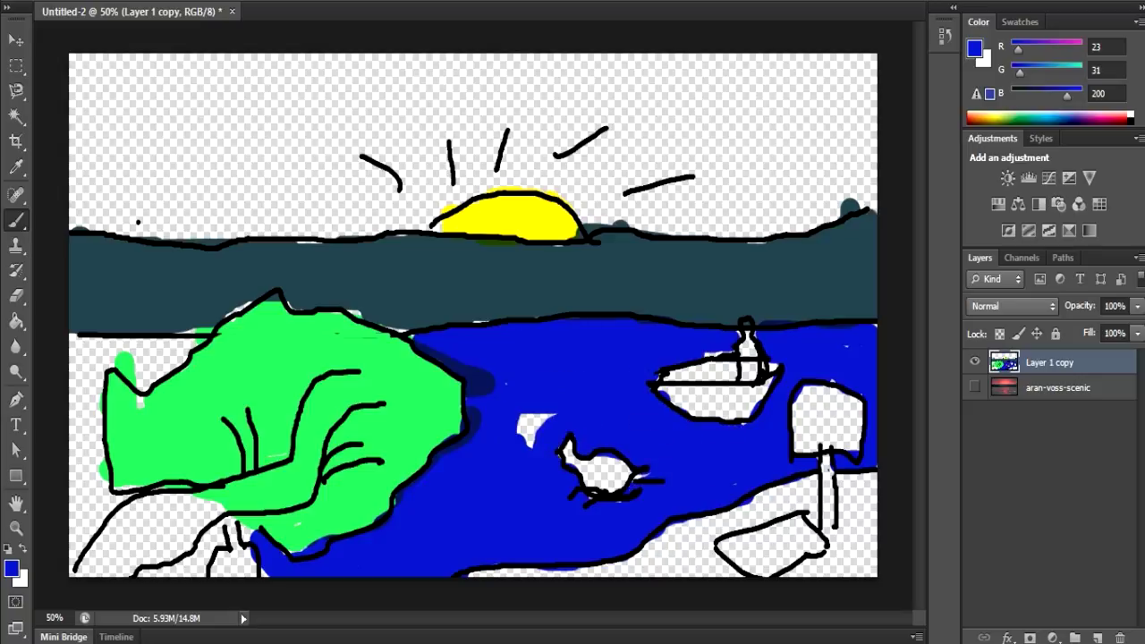
pyautogui.moveTo(519, 421); pyautogui.dragTo(555, 443)
pyautogui.moveTo(134, 344); pyautogui.dragTo(188, 380)
# - Paint blue along the left water edge and below the hill, then pick dark brown
pyautogui.moveTo(81, 345)
pyautogui.mouseDown()
pyautogui.moveTo(206, 358)
pyautogui.moveTo(80, 399)
pyautogui.moveTo(103, 509)
pyautogui.moveTo(81, 564)
pyautogui.mouseUp()
pyautogui.hotkey('ctrl', 'z')
pyautogui.moveTo(81, 519)
pyautogui.mouseDown()
pyautogui.moveTo(73, 375)
pyautogui.moveTo(121, 506)
pyautogui.mouseUp()
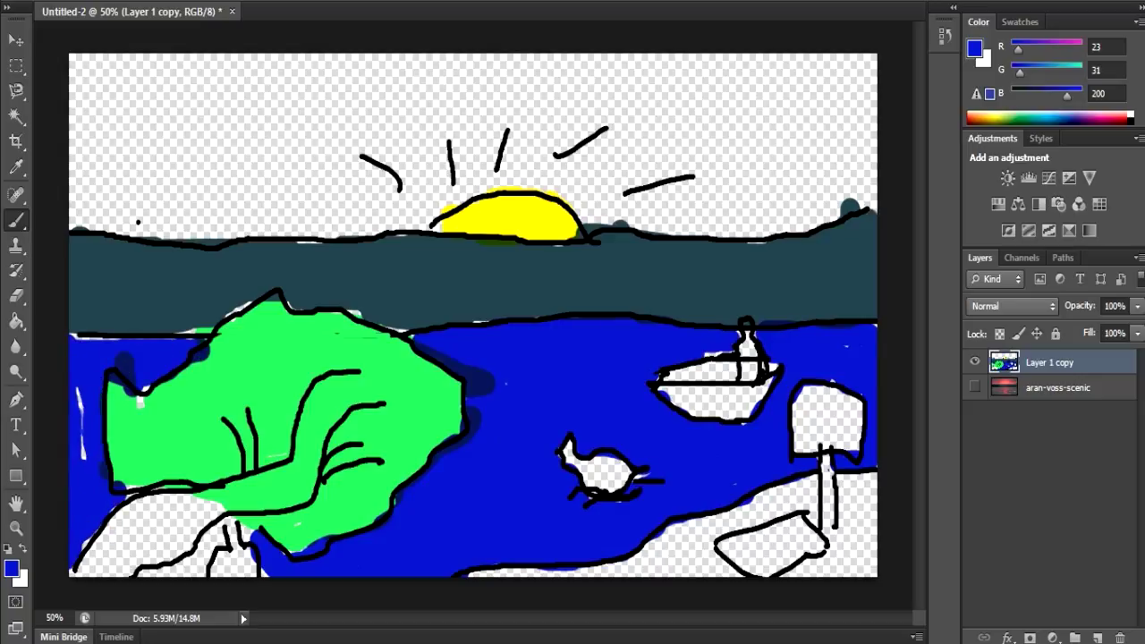
pyautogui.moveTo(165, 568); pyautogui.dragTo(214, 529)
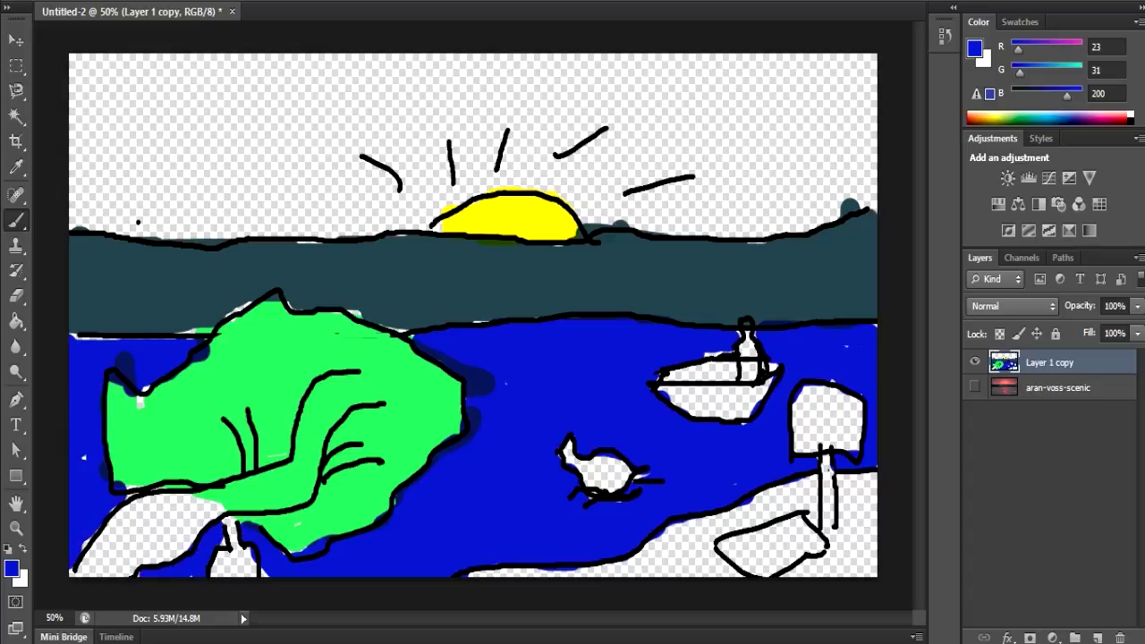
pyautogui.click(12, 569)
pyautogui.click(823, 450)
# - Confirm dark brown and paint the tree trunk and thick branches
pyautogui.click(742, 439)
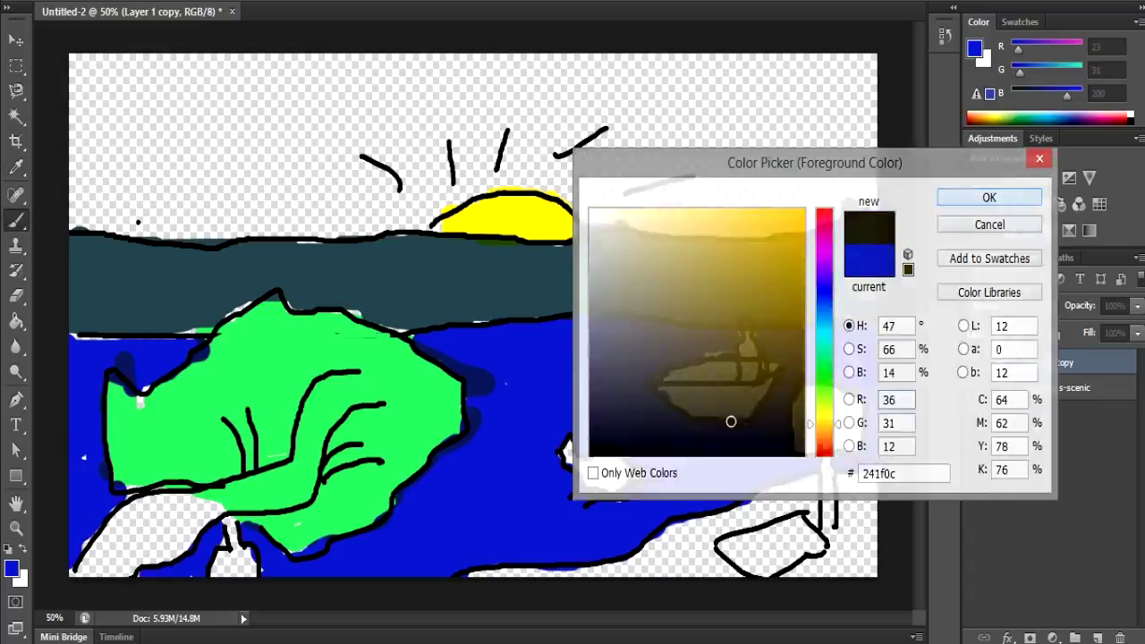
pyautogui.click(1023, 194)
pyautogui.moveTo(318, 398)
pyautogui.mouseDown()
pyautogui.moveTo(362, 375)
pyautogui.moveTo(313, 439)
pyautogui.moveTo(295, 487)
pyautogui.moveTo(215, 505)
pyautogui.moveTo(80, 566)
pyautogui.mouseUp()
pyautogui.moveTo(107, 528); pyautogui.dragTo(184, 501)
pyautogui.moveTo(99, 568); pyautogui.dragTo(259, 524)
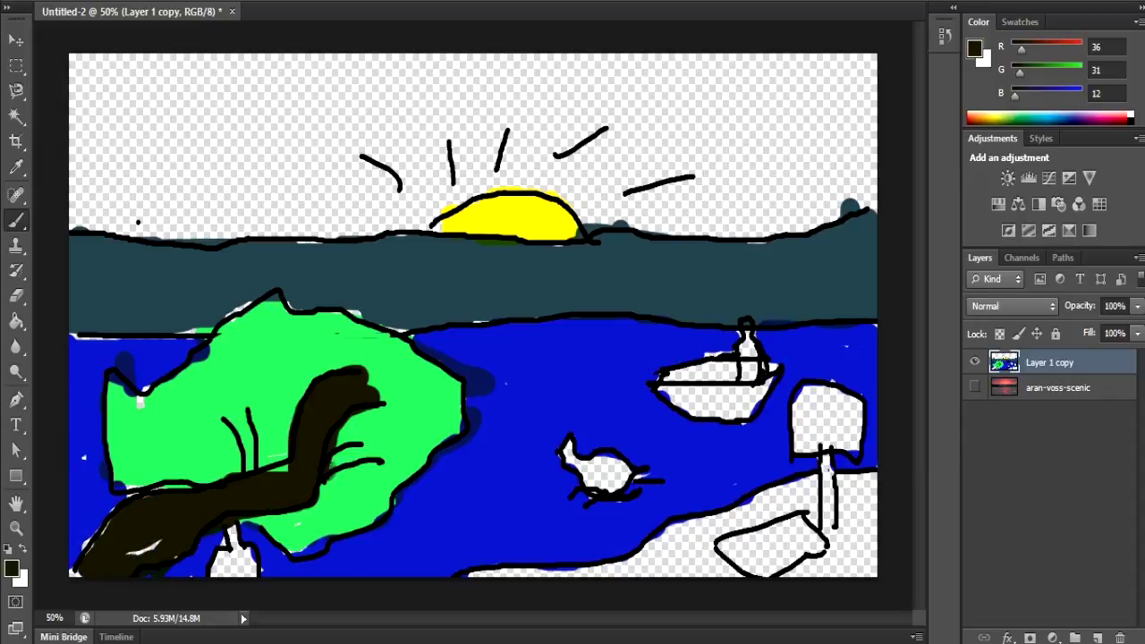
pyautogui.moveTo(358, 447)
pyautogui.mouseDown()
pyautogui.moveTo(242, 421)
pyautogui.moveTo(240, 409)
pyautogui.mouseUp()
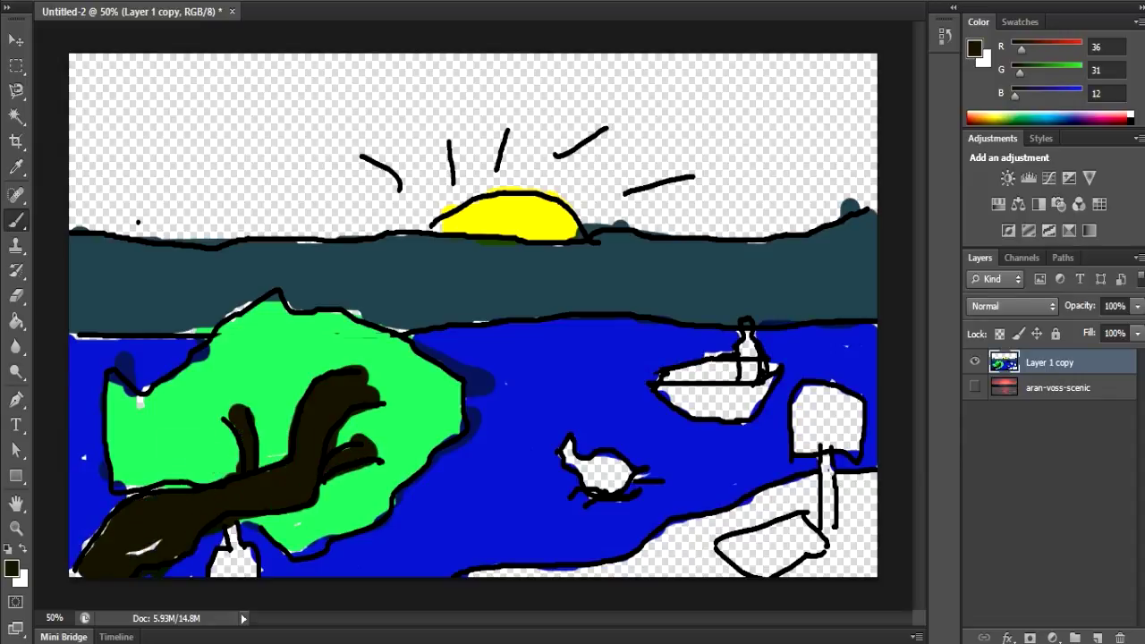
# - Pick bright red and brush it across the sky around the sun
pyautogui.click(12, 568)
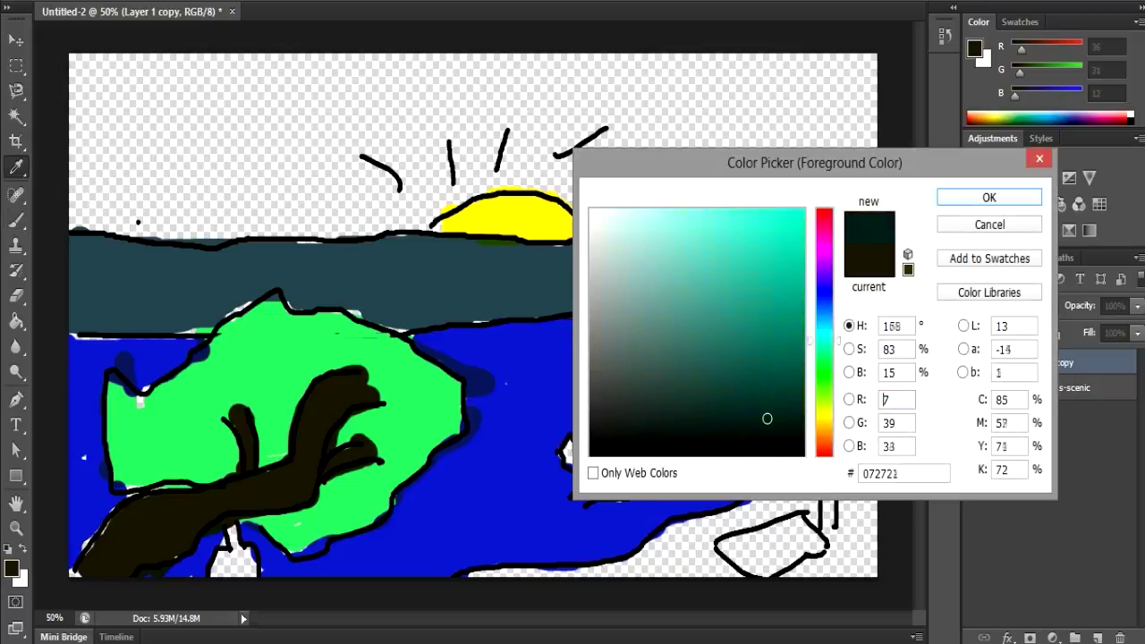
pyautogui.click(824, 453)
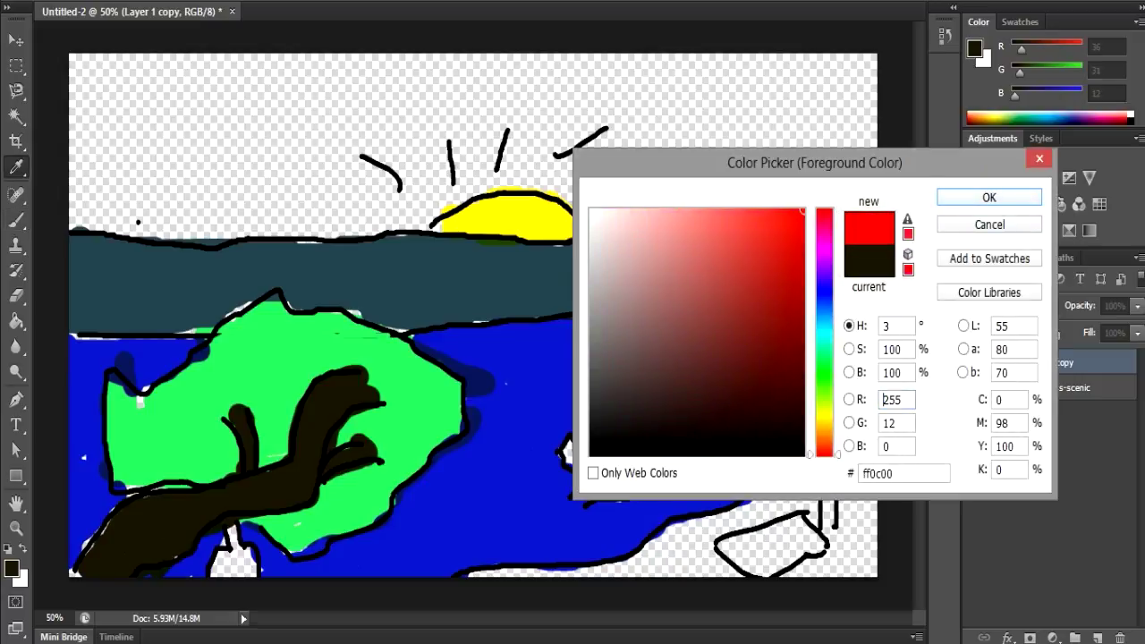
pyautogui.moveTo(778, 240); pyautogui.dragTo(785, 229)
pyautogui.press('Return')
pyautogui.moveTo(757, 153)
pyautogui.mouseDown()
pyautogui.moveTo(720, 103)
pyautogui.moveTo(537, 201)
pyautogui.mouseUp()
pyautogui.hotkey('ctrl', 'z')
pyautogui.moveTo(363, 175); pyautogui.dragTo(734, 174)
pyautogui.moveTo(841, 107)
pyautogui.mouseDown()
pyautogui.moveTo(215, 91)
pyautogui.moveTo(80, 116)
pyautogui.moveTo(125, 152)
pyautogui.moveTo(90, 202)
pyautogui.moveTo(152, 220)
pyautogui.moveTo(398, 222)
pyautogui.moveTo(492, 195)
pyautogui.moveTo(170, 199)
pyautogui.moveTo(376, 186)
pyautogui.moveTo(500, 136)
pyautogui.moveTo(537, 71)
pyautogui.moveTo(868, 90)
pyautogui.mouseUp()
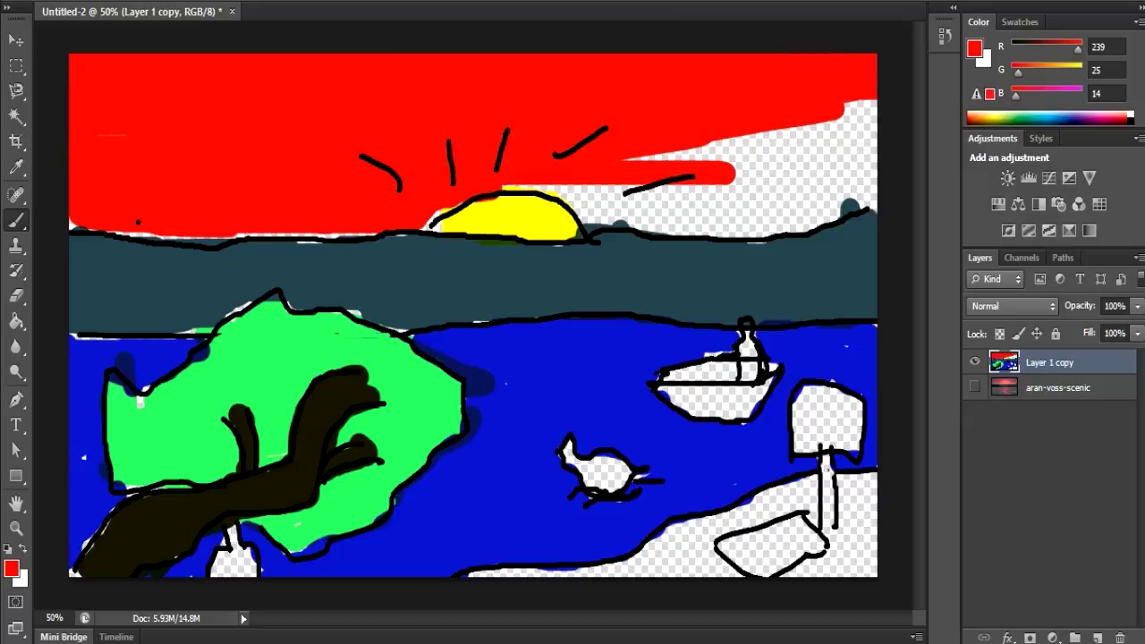
pyautogui.moveTo(506, 192)
pyautogui.mouseDown()
pyautogui.moveTo(617, 215)
pyautogui.moveTo(814, 220)
pyautogui.moveTo(617, 175)
pyautogui.moveTo(842, 112)
pyautogui.moveTo(770, 210)
pyautogui.moveTo(873, 170)
pyautogui.mouseUp()
# - Paint the fish a light pale pink
pyautogui.click(11, 568)
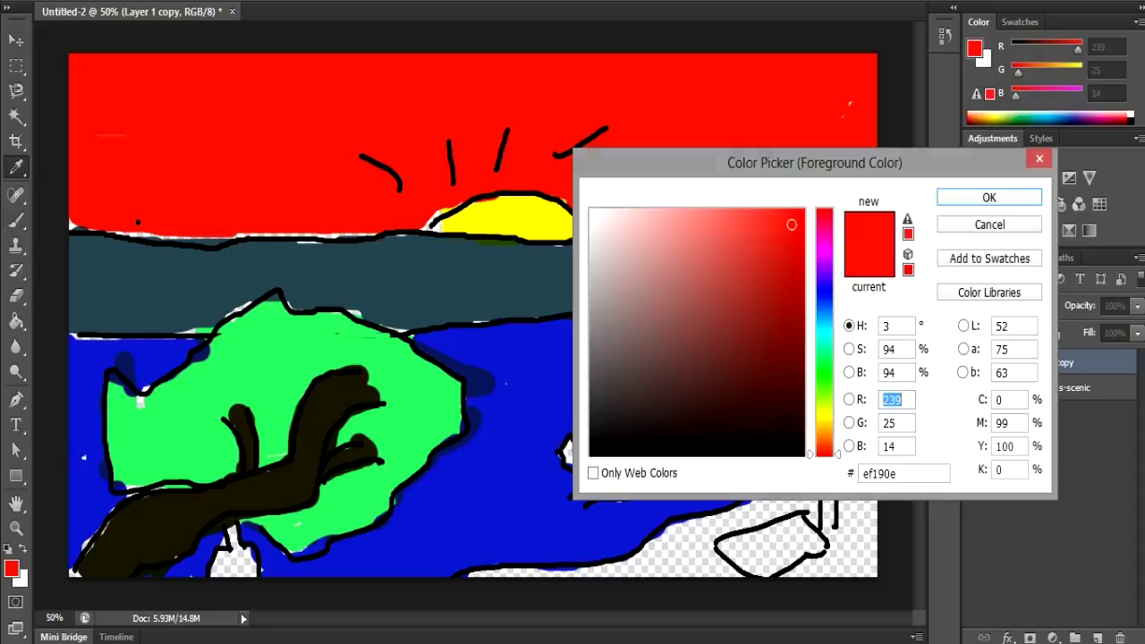
pyautogui.click(772, 340)
pyautogui.click(606, 238)
pyautogui.click(954, 194)
pyautogui.moveTo(586, 466); pyautogui.dragTo(617, 474)
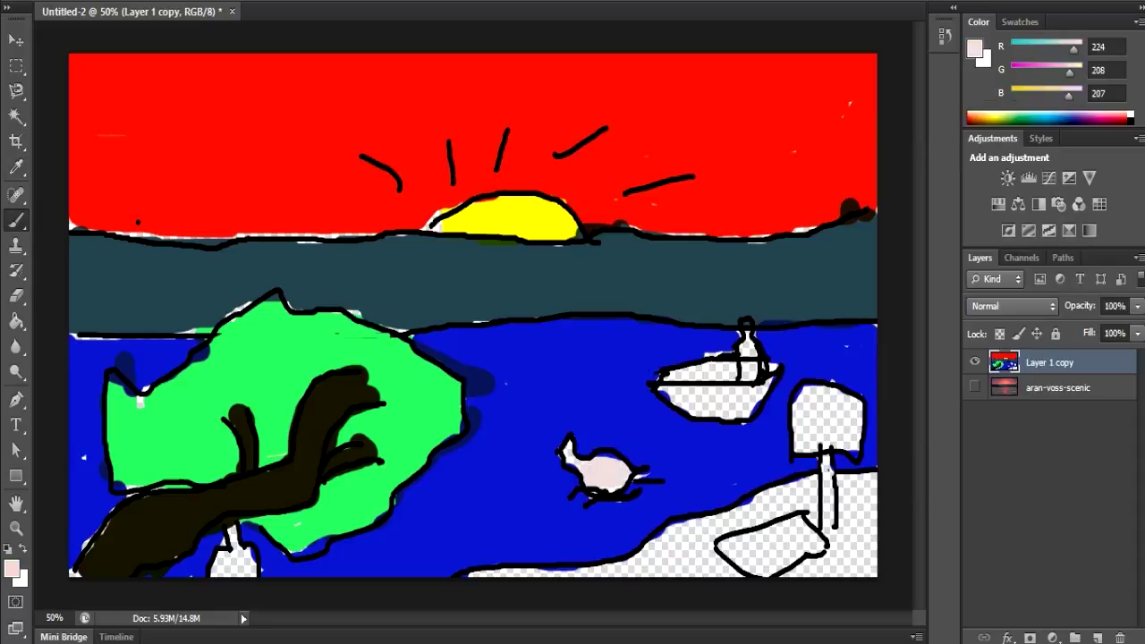
# - Mix a brown shade and paint the boat hull with it
pyautogui.click(11, 568)
pyautogui.moveTo(689, 419); pyautogui.dragTo(723, 413)
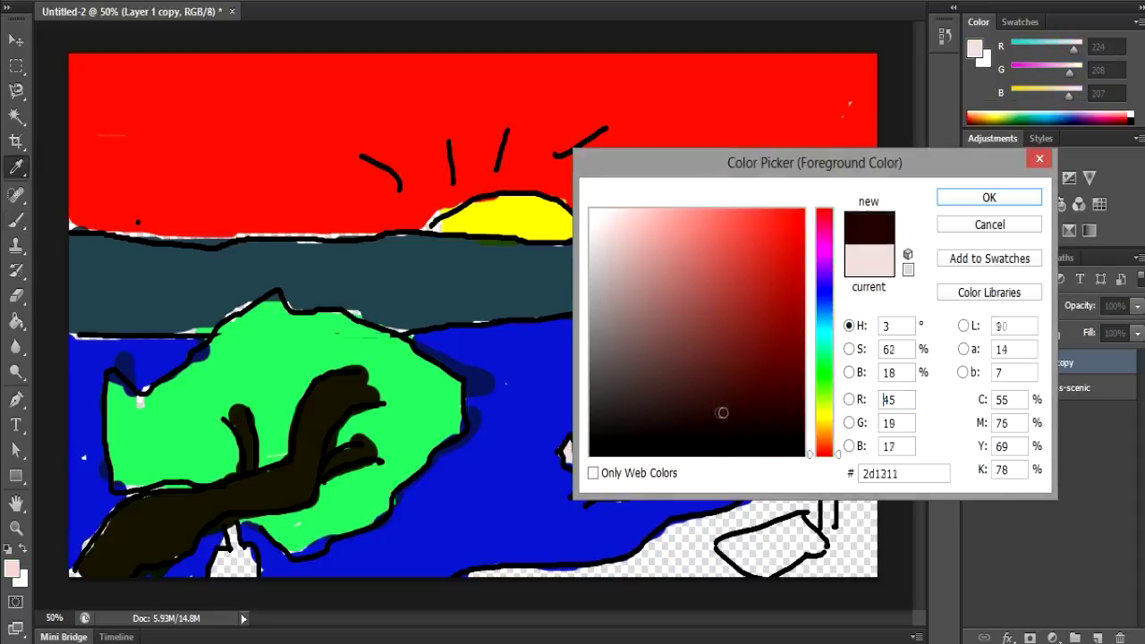
pyautogui.click(824, 400)
pyautogui.click(824, 428)
pyautogui.moveTo(788, 352)
pyautogui.mouseDown()
pyautogui.moveTo(741, 294)
pyautogui.moveTo(767, 325)
pyautogui.mouseUp()
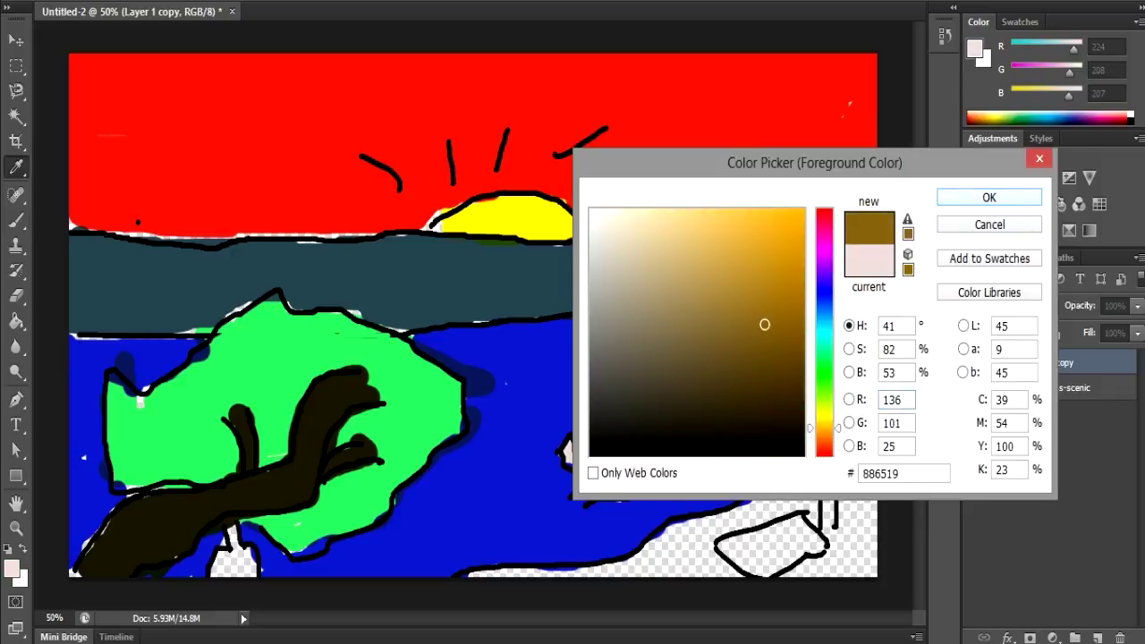
pyautogui.click(989, 197)
pyautogui.moveTo(672, 392)
pyautogui.mouseDown()
pyautogui.moveTo(729, 405)
pyautogui.moveTo(671, 407)
pyautogui.moveTo(733, 389)
pyautogui.mouseUp()
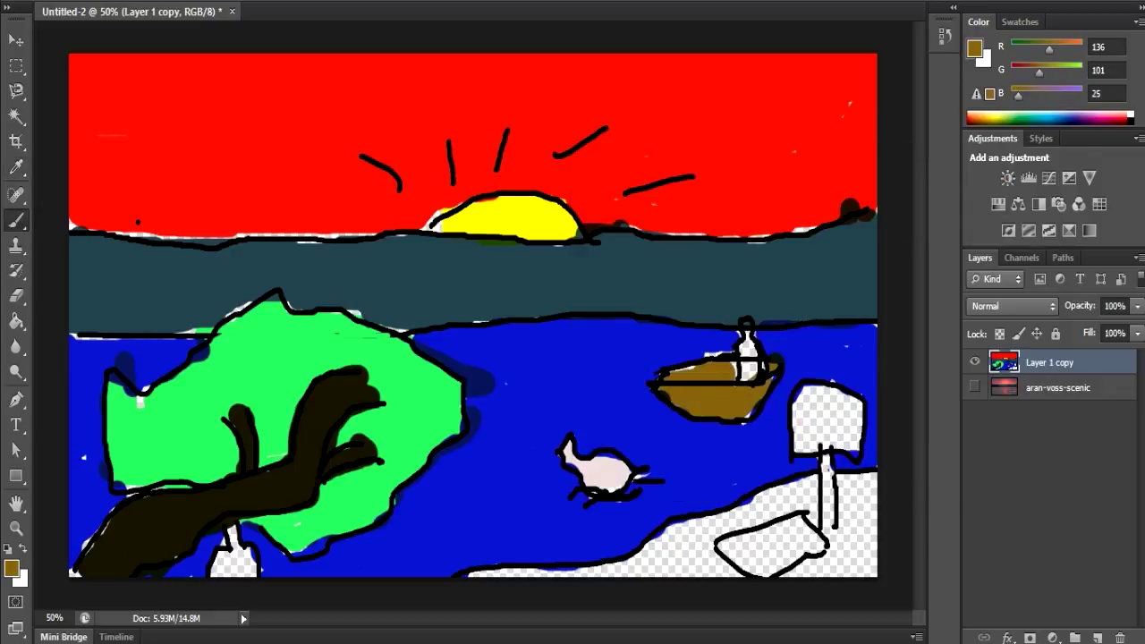
# - Paint the bottom shoreline and bottom-right beach orange
pyautogui.click(11, 569)
pyautogui.click(757, 233)
pyautogui.click(1023, 195)
pyautogui.moveTo(689, 532)
pyautogui.mouseDown()
pyautogui.moveTo(640, 559)
pyautogui.moveTo(693, 532)
pyautogui.moveTo(464, 573)
pyautogui.mouseUp()
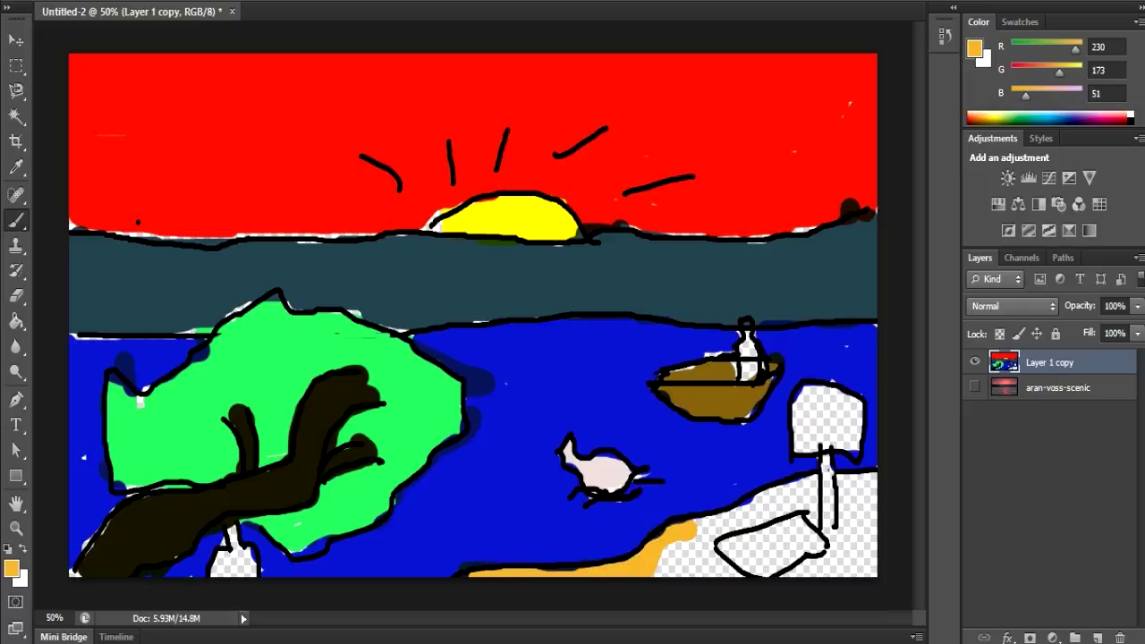
pyautogui.moveTo(658, 569)
pyautogui.mouseDown()
pyautogui.moveTo(814, 483)
pyautogui.moveTo(869, 573)
pyautogui.moveTo(792, 569)
pyautogui.mouseUp()
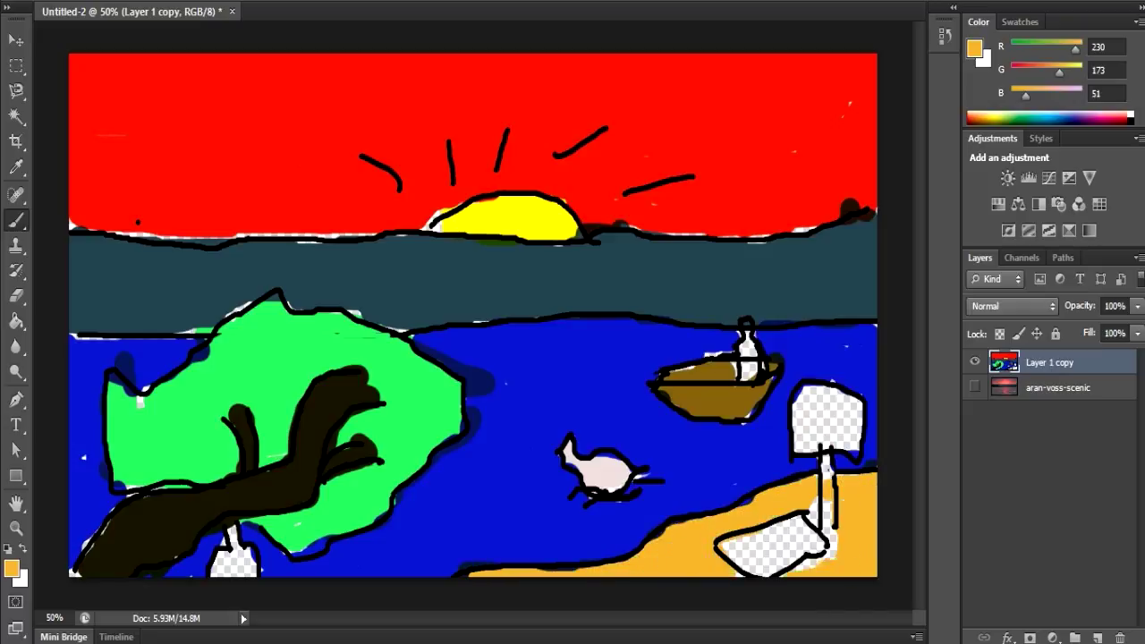
# - Try a brighter orange, then paint red into the bottom-left gap
pyautogui.click(10, 568)
pyautogui.click(769, 225)
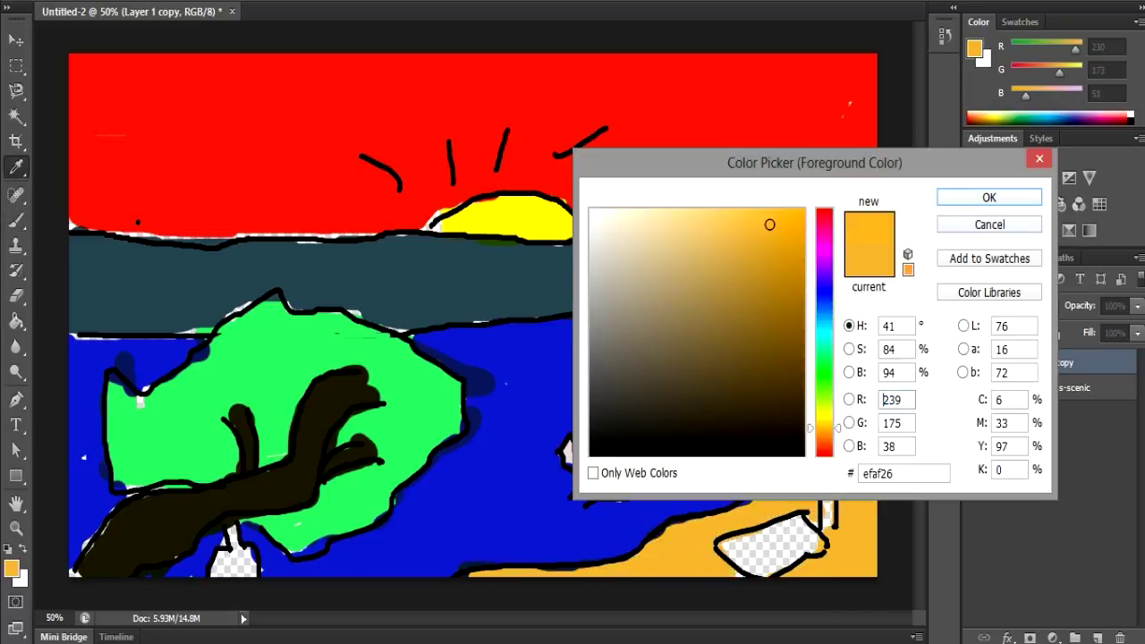
pyautogui.click(1024, 194)
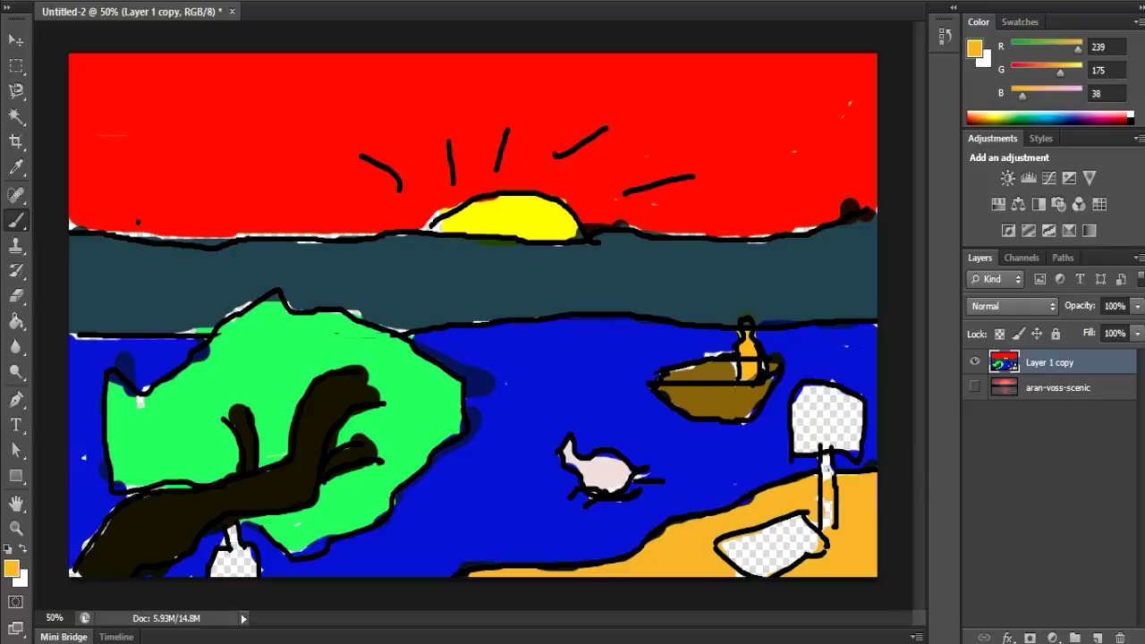
pyautogui.click(11, 569)
pyautogui.click(767, 224)
pyautogui.click(1023, 194)
pyautogui.moveTo(229, 533); pyautogui.dragTo(235, 573)
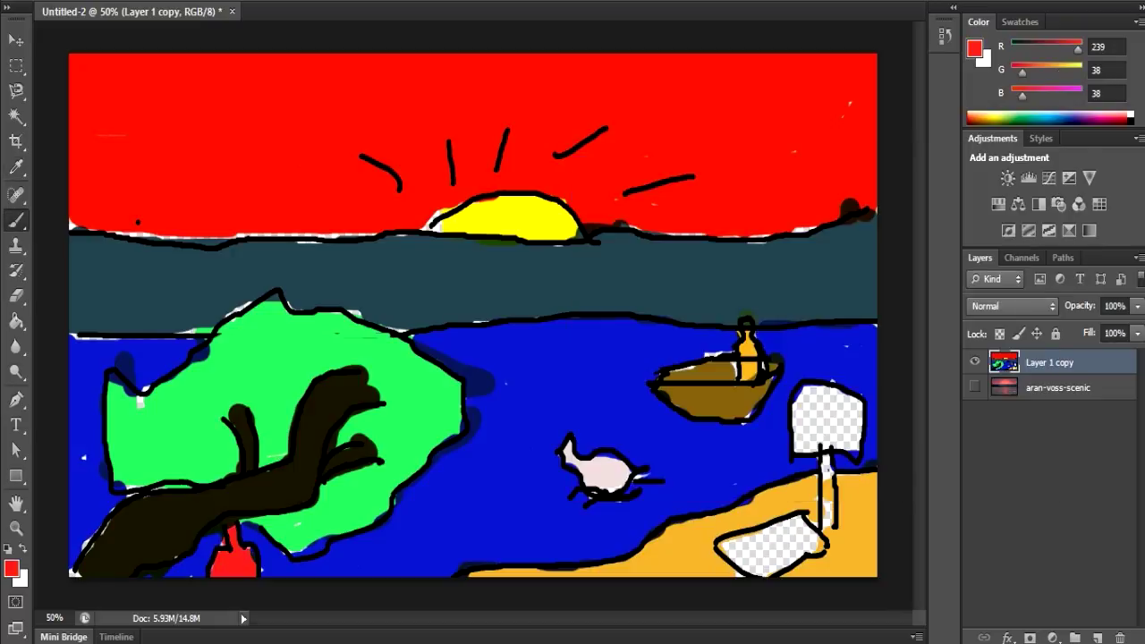
# - Paint the sign magenta
pyautogui.click(11, 569)
pyautogui.click(826, 235)
pyautogui.click(767, 217)
pyautogui.click(1023, 194)
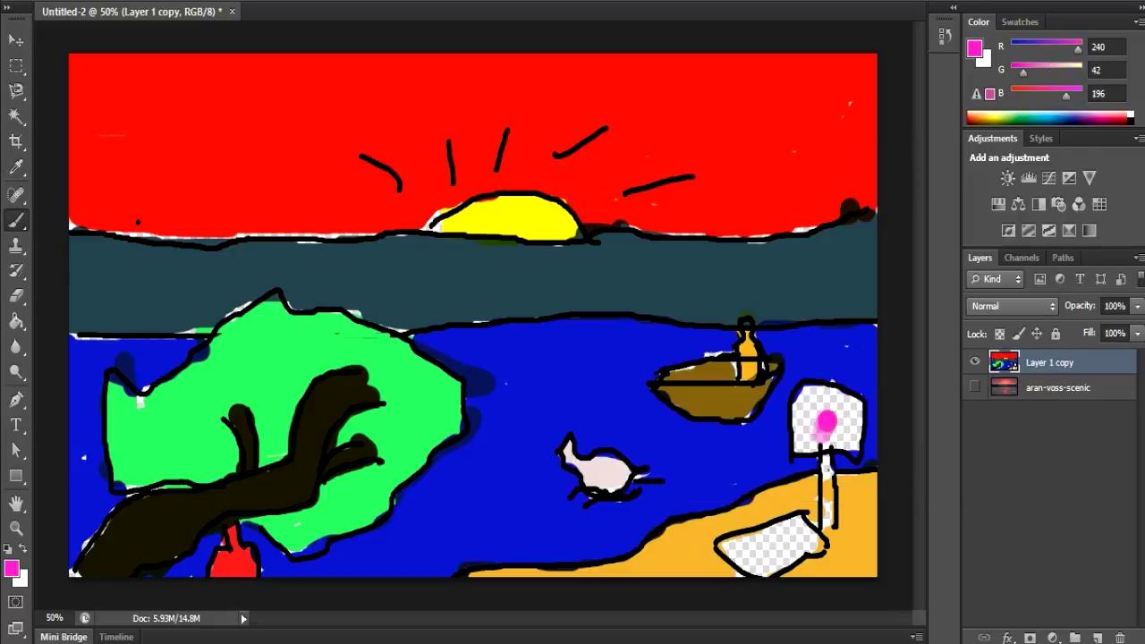
pyautogui.moveTo(805, 394)
pyautogui.mouseDown()
pyautogui.moveTo(810, 438)
pyautogui.moveTo(841, 443)
pyautogui.mouseUp()
# - Choose a bright red, then paint the checkered beach patch black
pyautogui.click(10, 569)
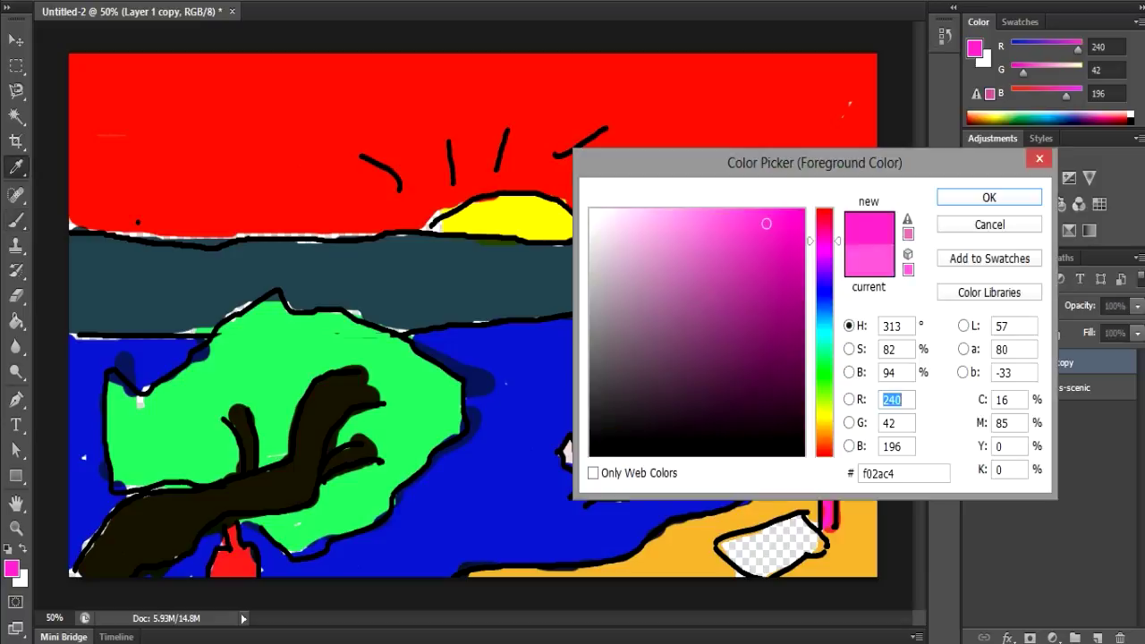
pyautogui.click(732, 360)
pyautogui.click(824, 369)
pyautogui.click(824, 416)
pyautogui.click(824, 209)
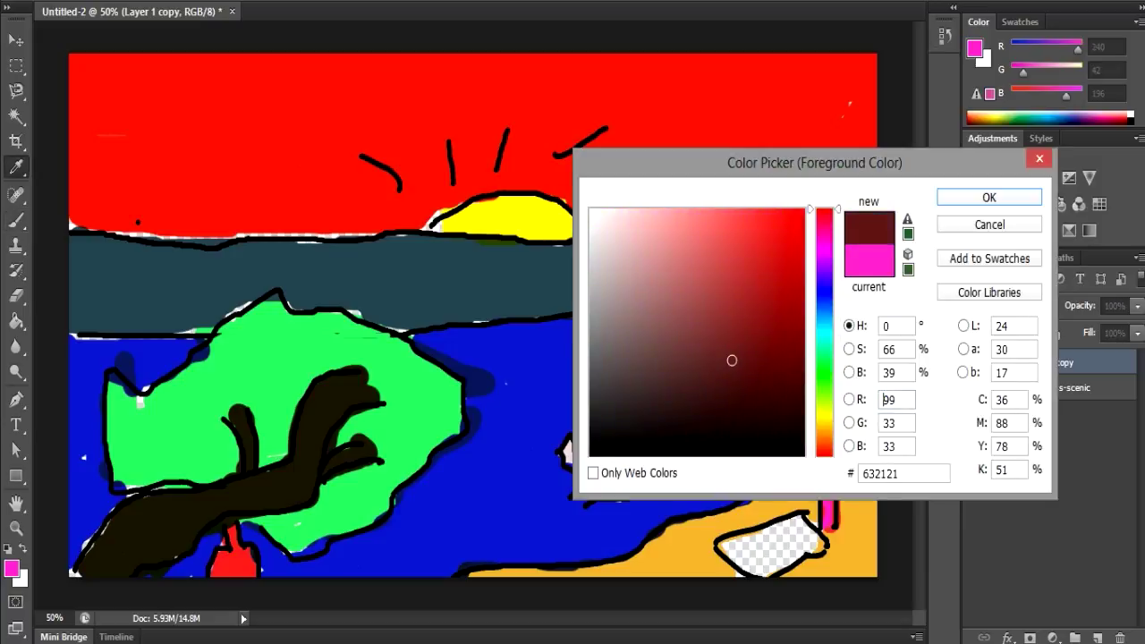
pyautogui.press('Return')
pyautogui.click(795, 528)
pyautogui.click(11, 569)
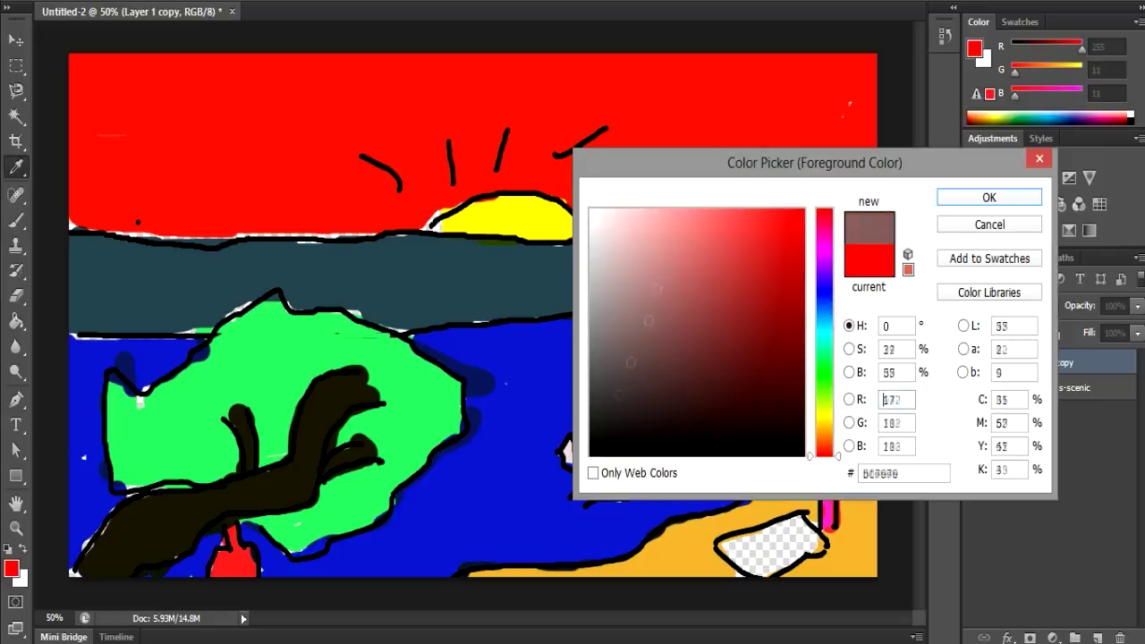
pyautogui.click(1023, 194)
pyautogui.moveTo(752, 524)
pyautogui.mouseDown()
pyautogui.moveTo(734, 555)
pyautogui.moveTo(806, 527)
pyautogui.mouseUp()
# - Undo the black patch, then try a teal stroke there and undo it
pyautogui.hotkey('ctrl', 'z')
pyautogui.click(11, 568)
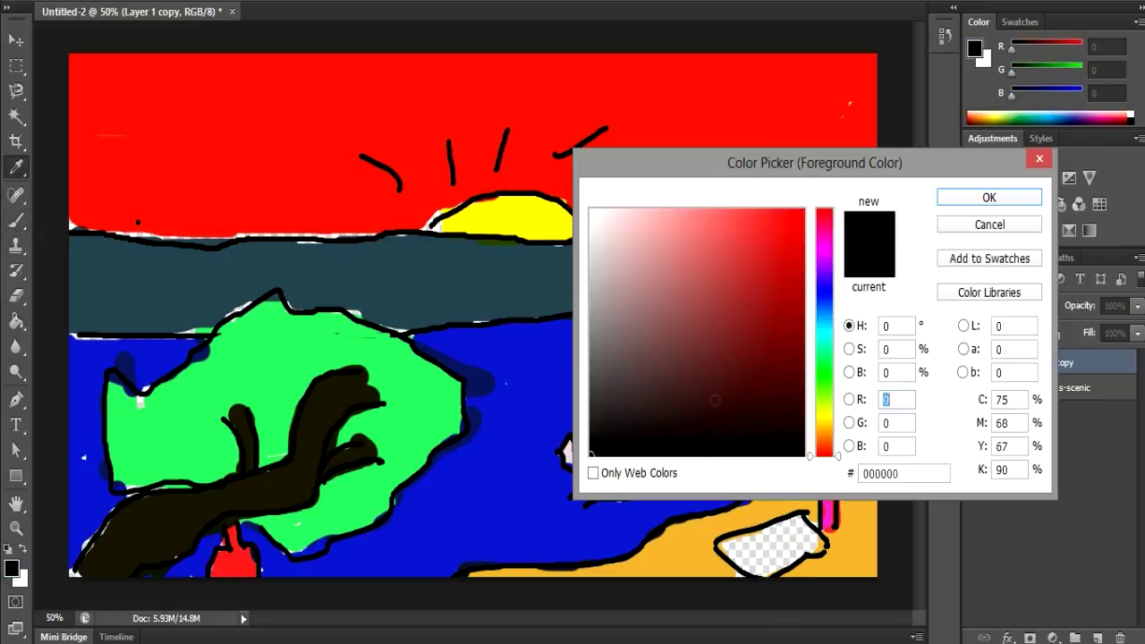
pyautogui.click(759, 306)
pyautogui.click(1023, 195)
pyautogui.moveTo(725, 546); pyautogui.dragTo(797, 528)
pyautogui.hotkey('ctrl', 'z')
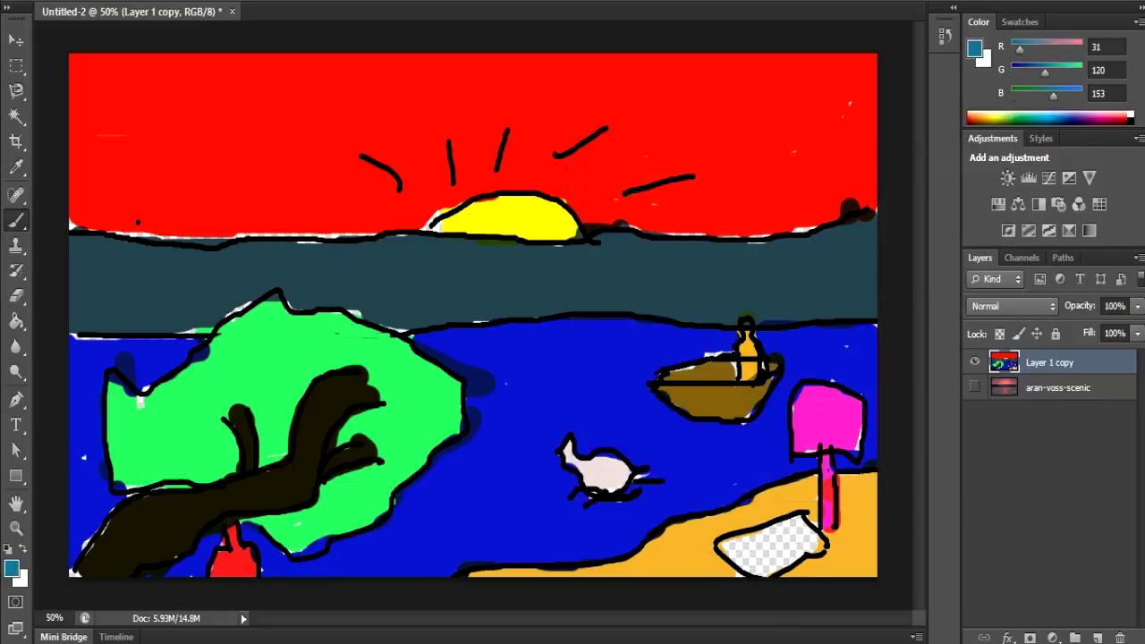
# - Fill the beach patch with violet and show the aran-voss-scenic photo layer
pyautogui.click(10, 568)
pyautogui.click(759, 307)
pyautogui.click(1023, 194)
pyautogui.moveTo(725, 554)
pyautogui.mouseDown()
pyautogui.moveTo(805, 524)
pyautogui.moveTo(747, 537)
pyautogui.moveTo(814, 524)
pyautogui.mouseUp()
pyautogui.hotkey('ctrl', 'z')
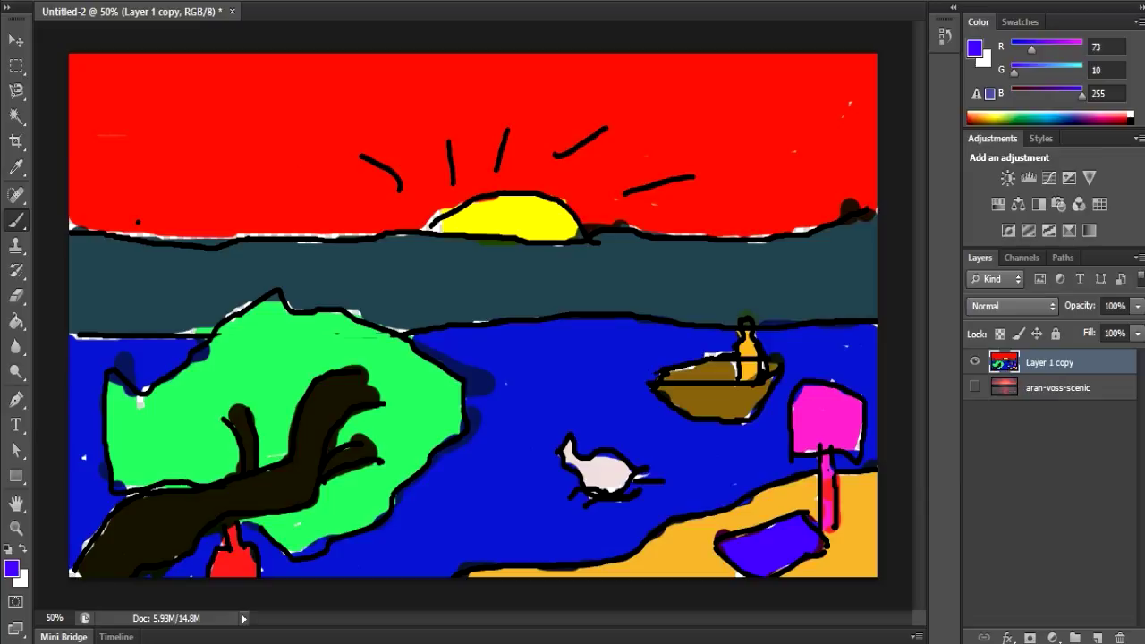
pyautogui.click(1047, 465)
pyautogui.click(975, 386)
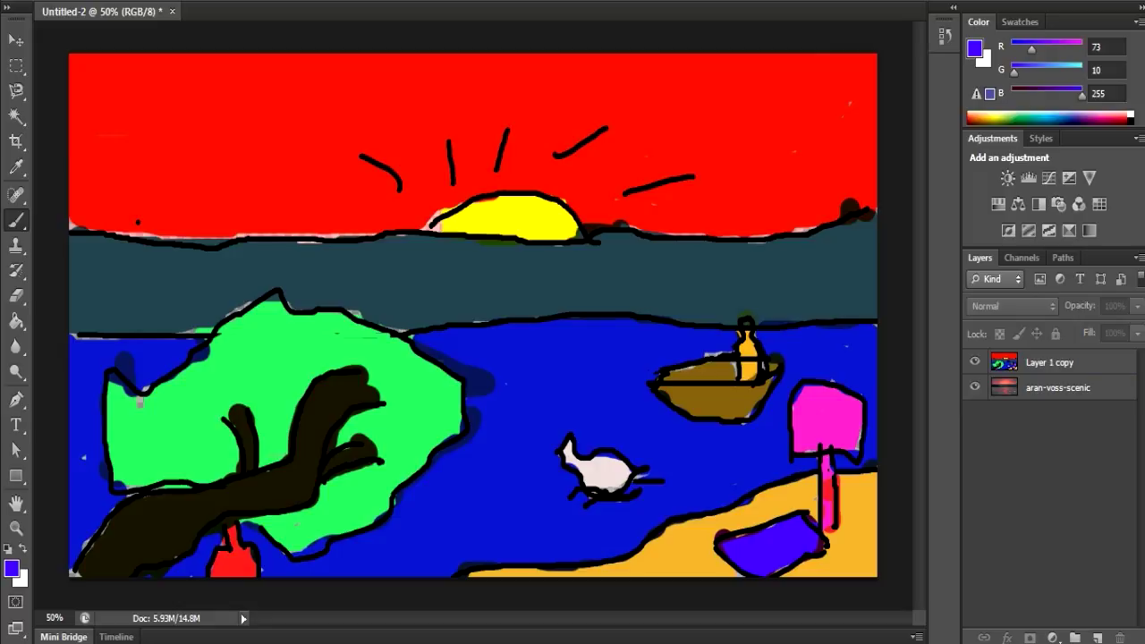
pyautogui.click(1050, 362)
pyautogui.click(1058, 387)
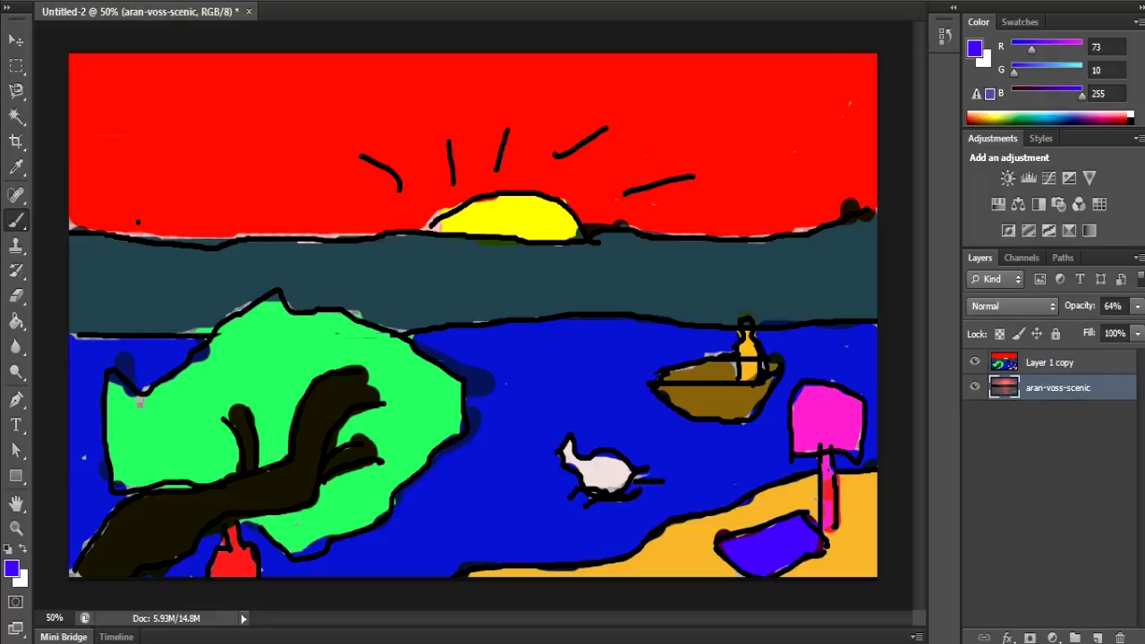
pyautogui.hotkey('alt', ']')
pyautogui.doubleClick(1109, 362)
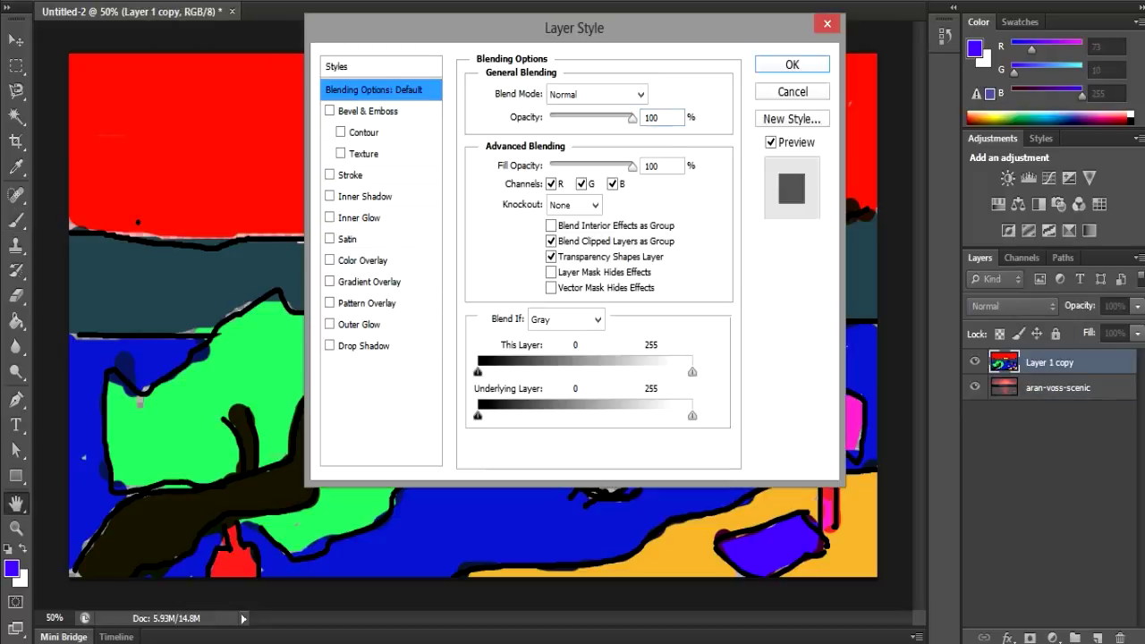
pyautogui.press('Return')
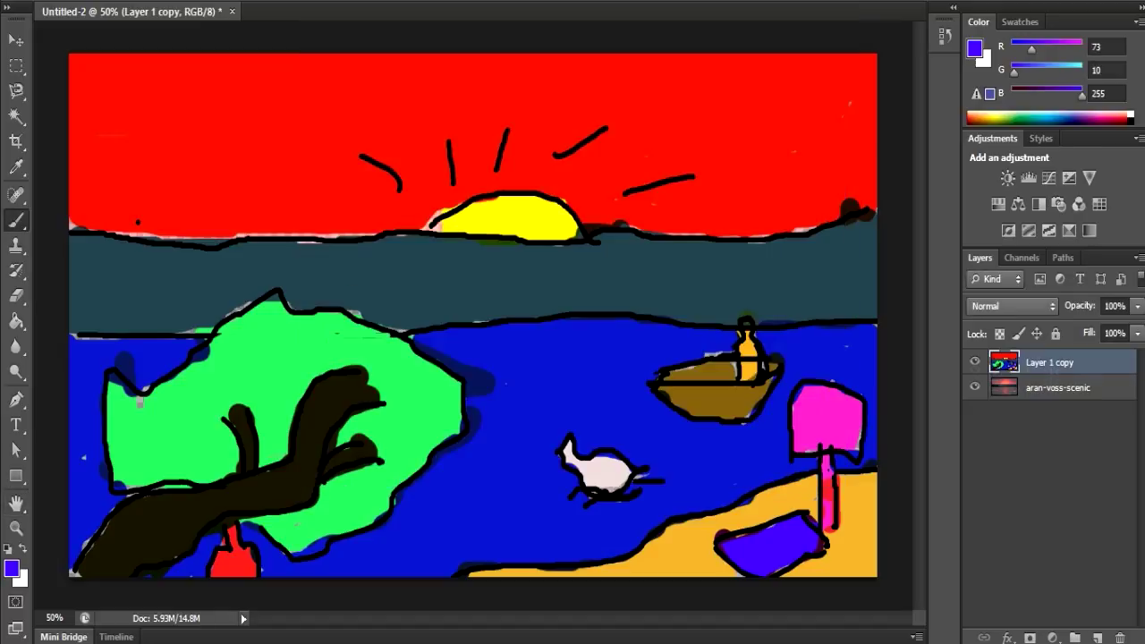
pyautogui.moveTo(1050, 362); pyautogui.dragTo(1049, 412)
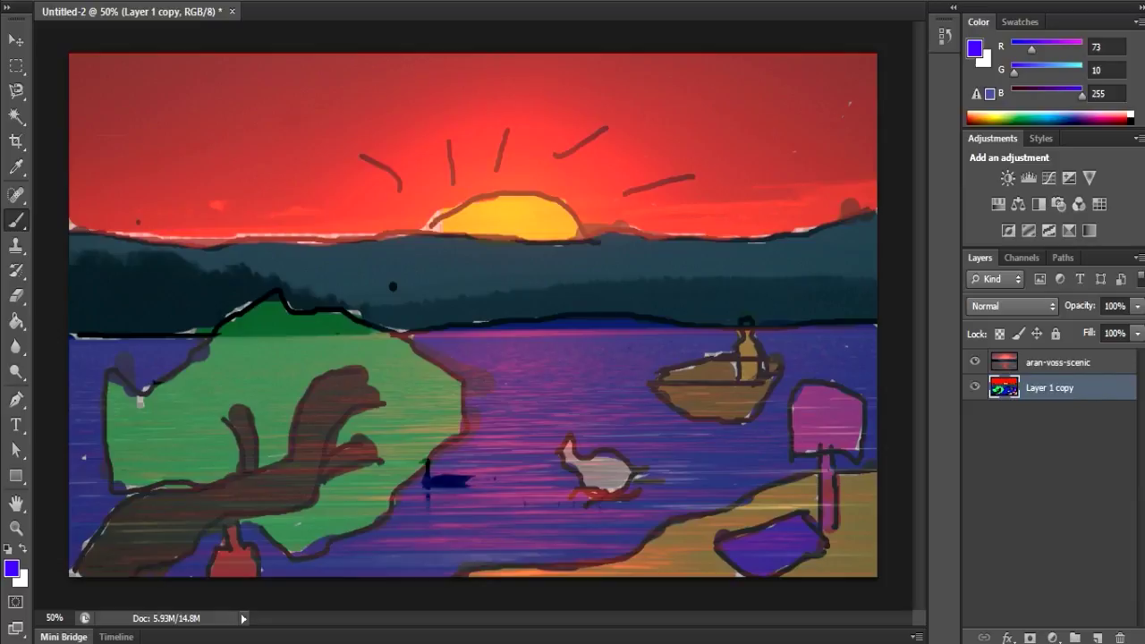
pyautogui.click(975, 387)
pyautogui.click(1059, 363)
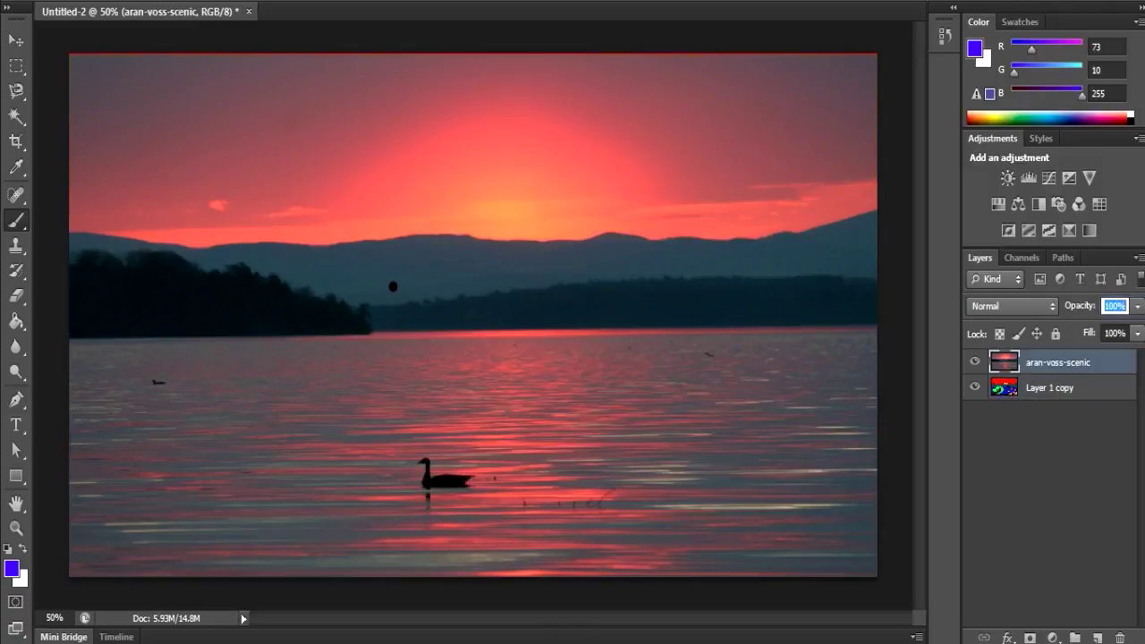
pyautogui.click(976, 363)
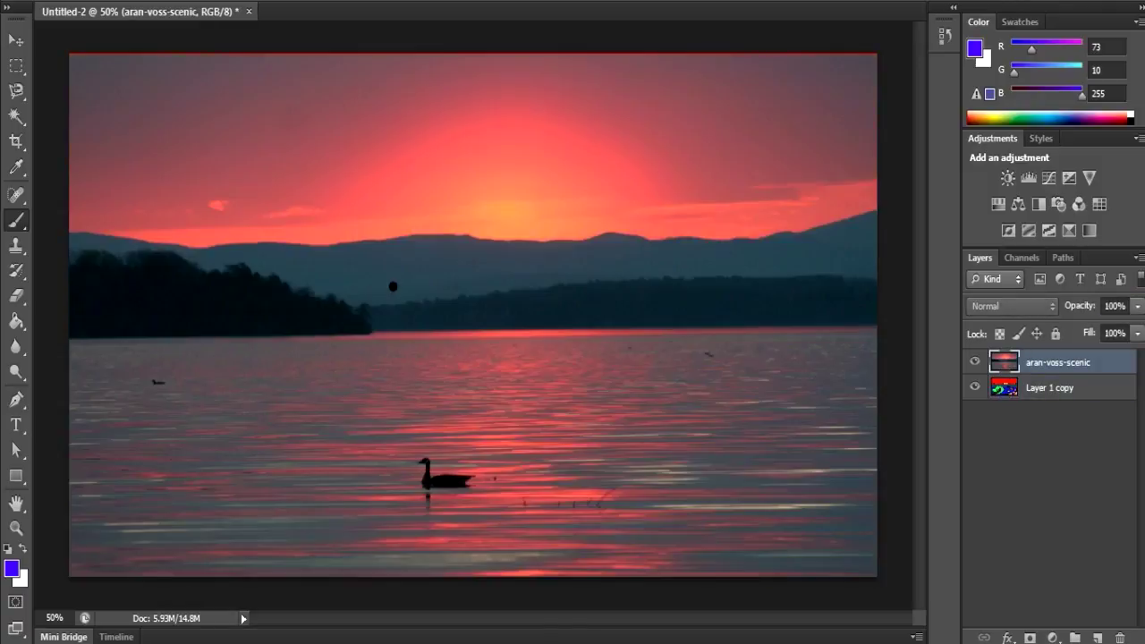
pyautogui.click(974, 362)
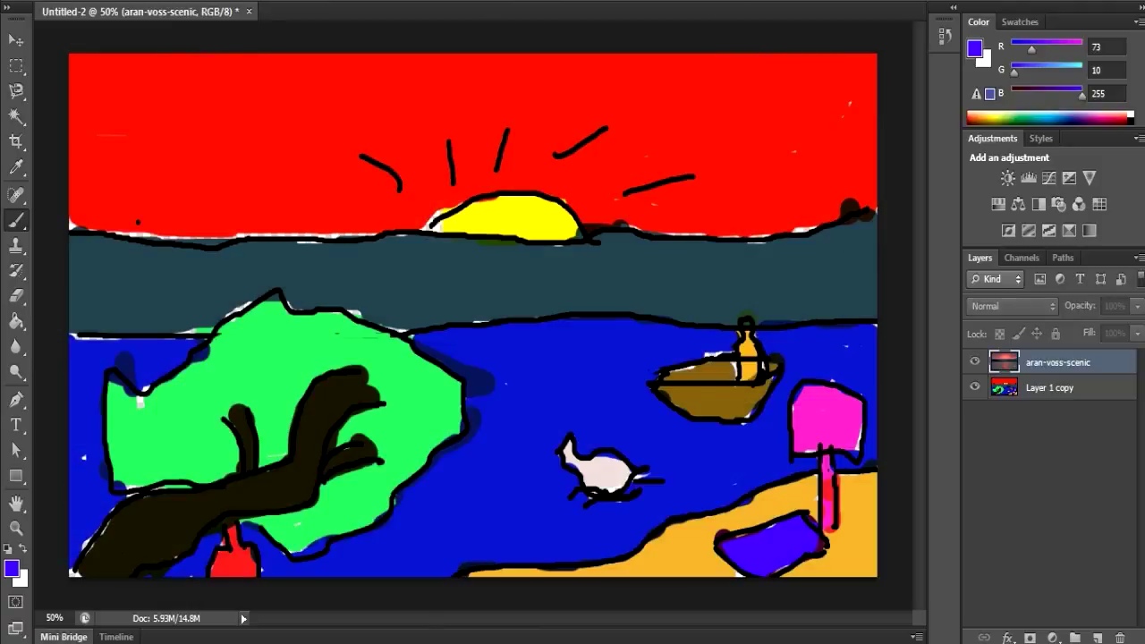
pyautogui.click(974, 362)
pyautogui.click(975, 361)
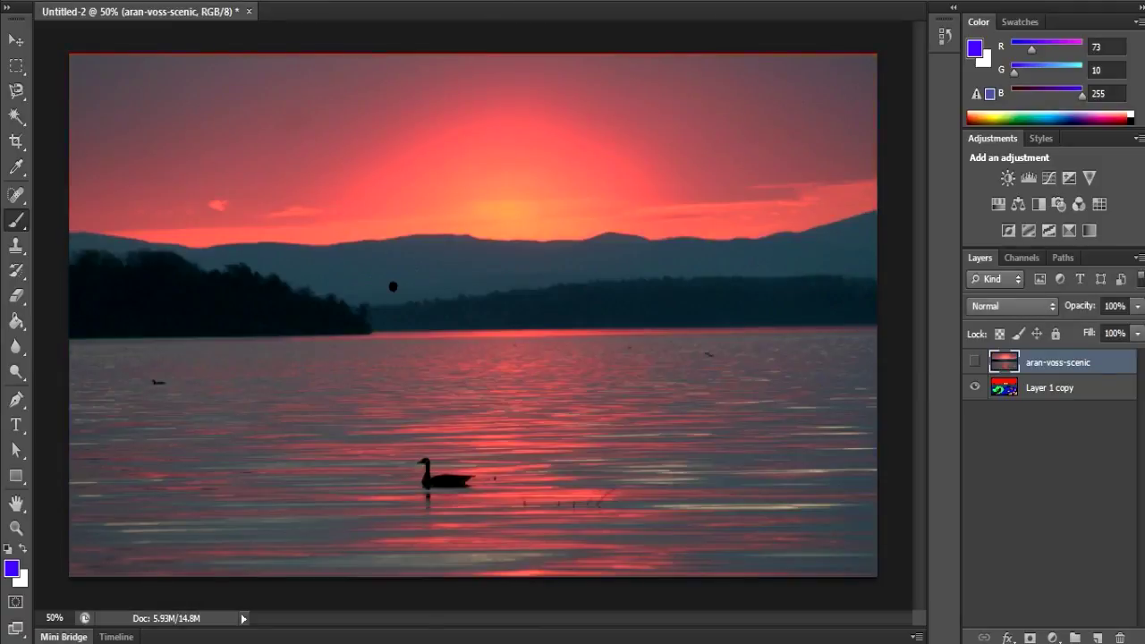
pyautogui.click(974, 361)
pyautogui.click(975, 362)
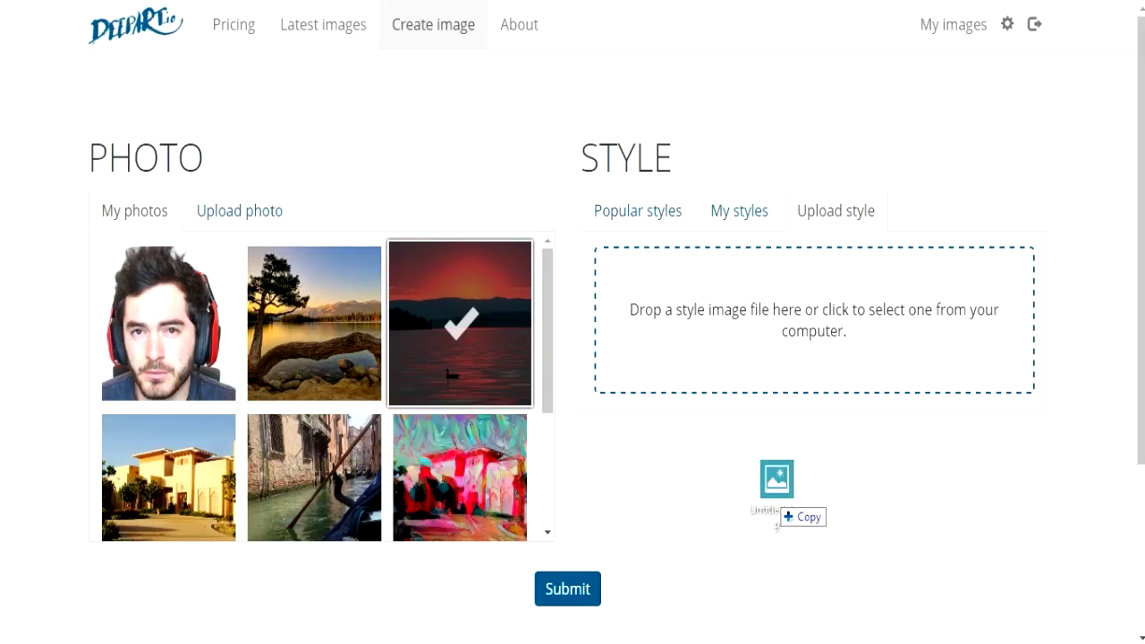
# - Upload the hand-drawn sunset painting as style, pick the building photo, and submit
pyautogui.moveTo(777, 527); pyautogui.dragTo(800, 333)
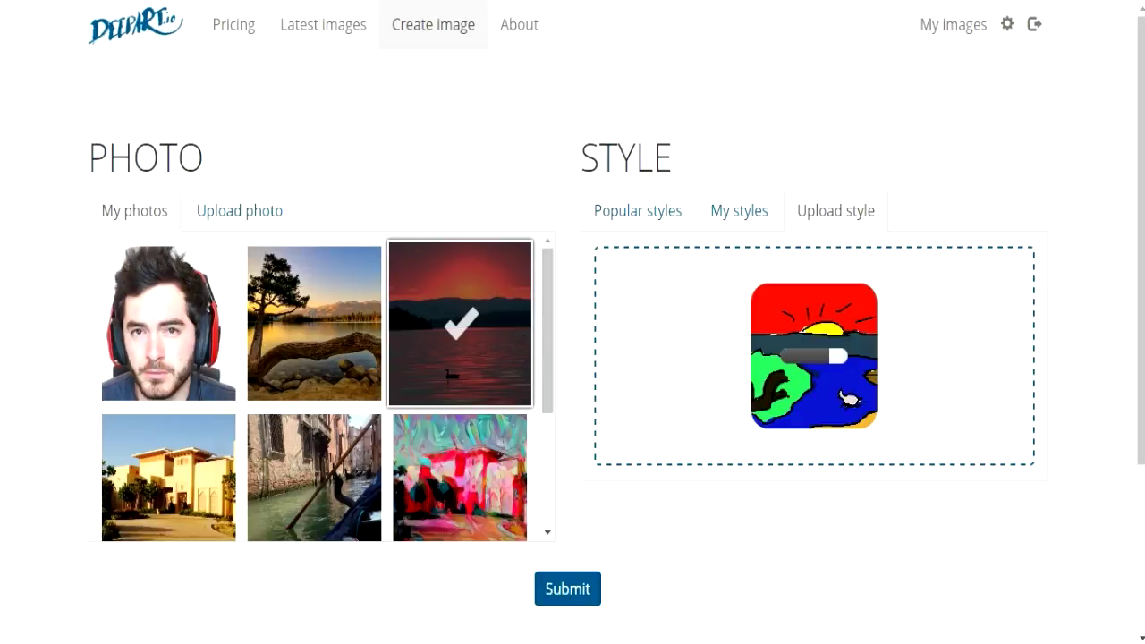
pyautogui.scroll(-3, 322, 384)
pyautogui.scroll(3, 322, 385)
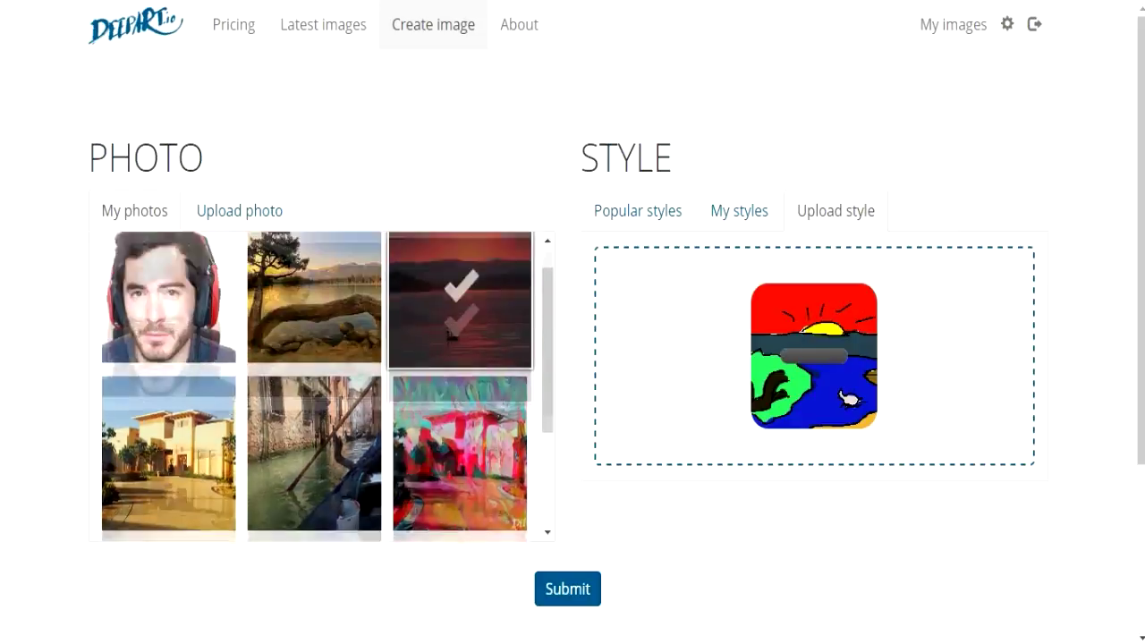
pyautogui.click(168, 477)
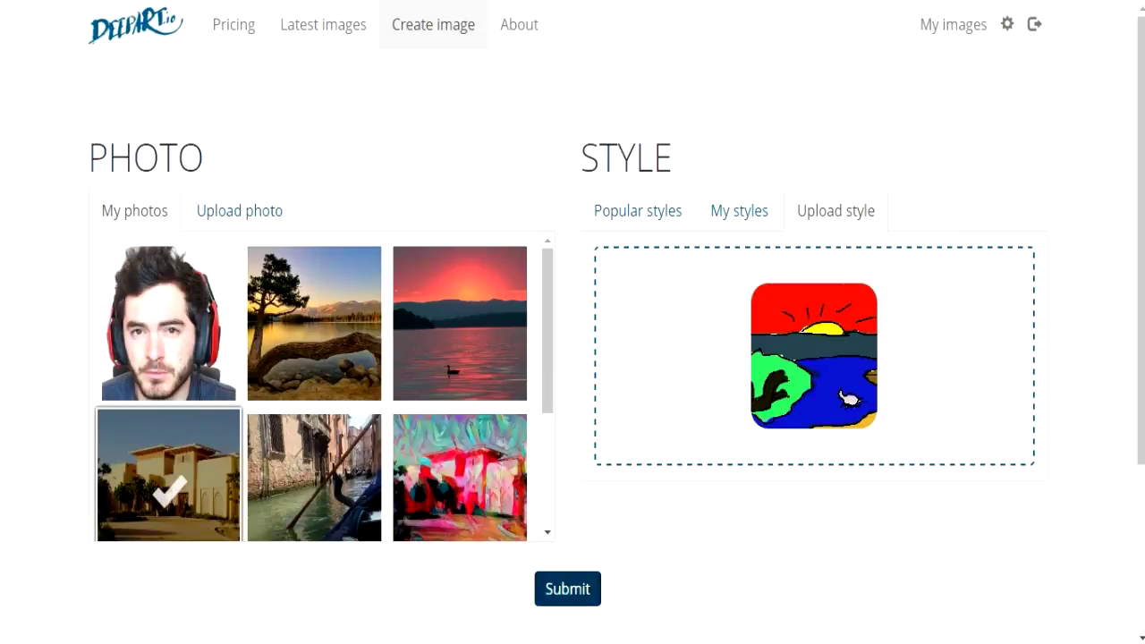
pyautogui.click(567, 589)
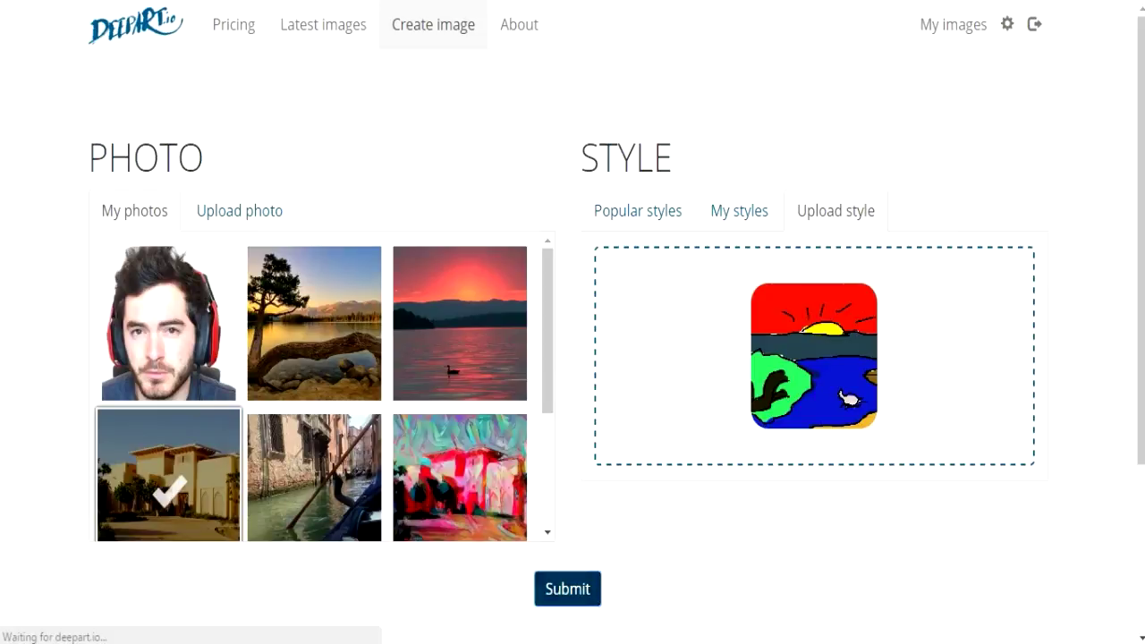
pyautogui.scroll(-3, 855, 361)
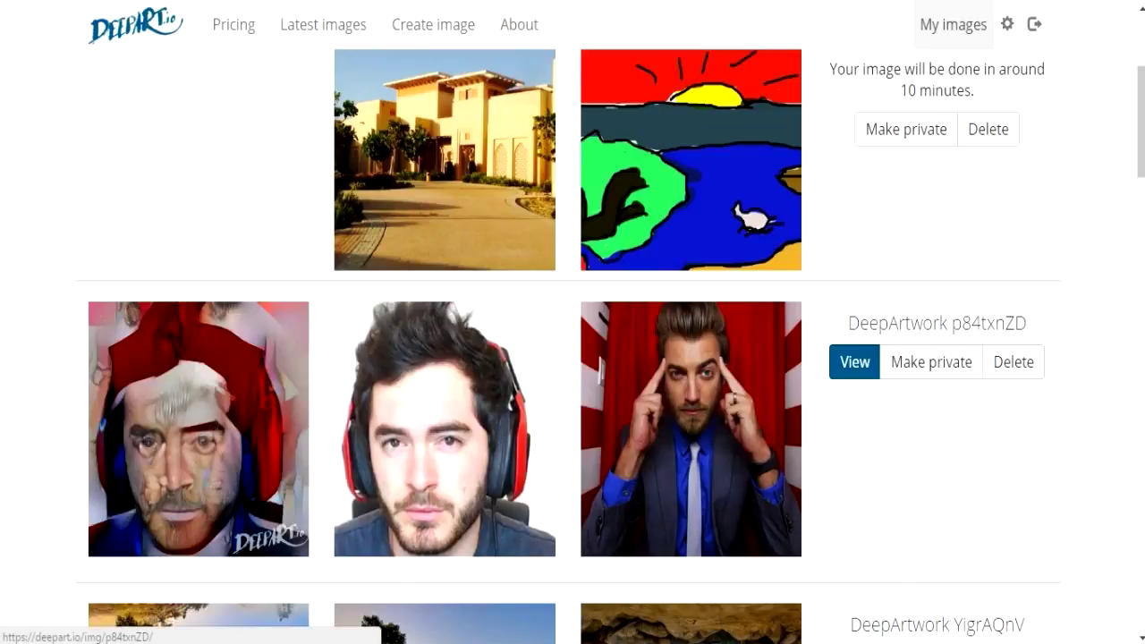
pyautogui.scroll(-3, 855, 367)
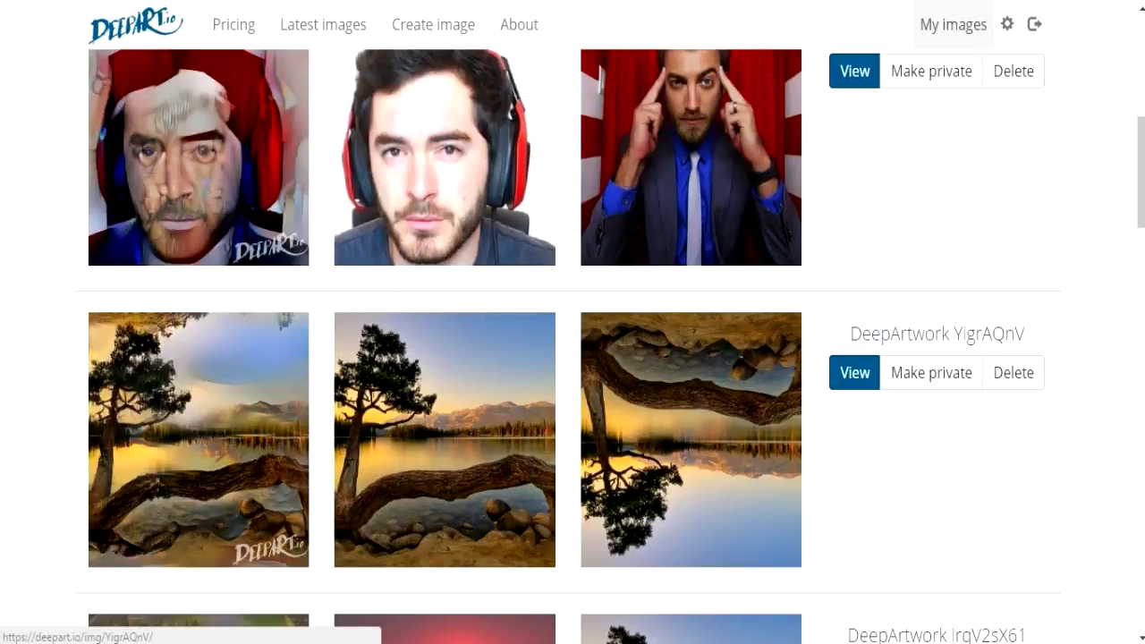
# - View the YigrAQnV and p84txnZD artworks, then delete both from the list
pyautogui.click(855, 372)
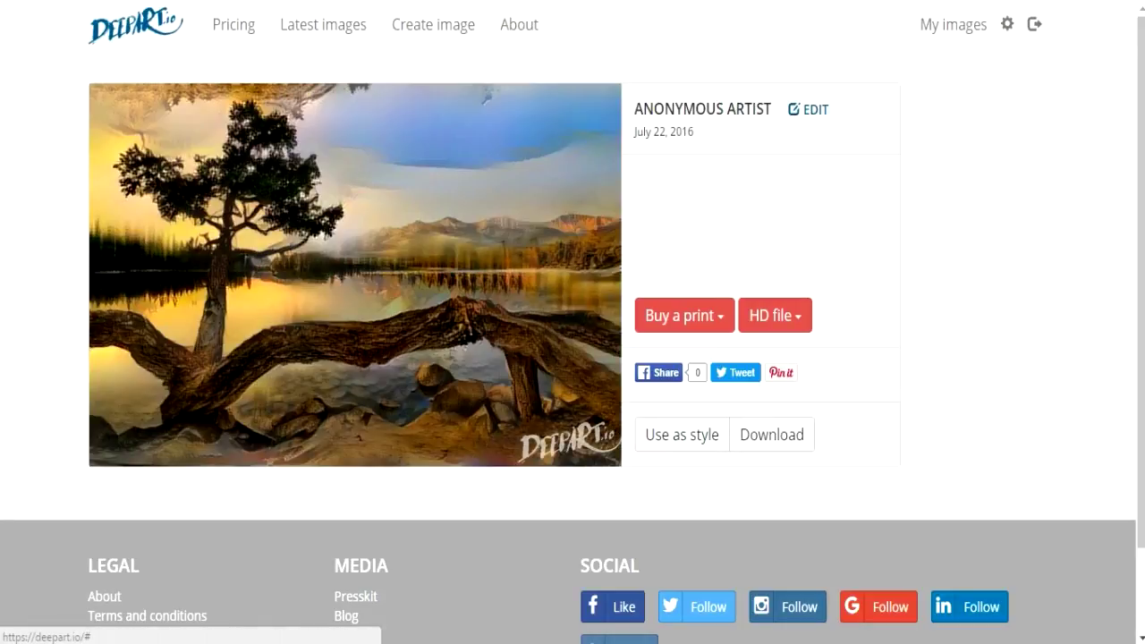
pyautogui.hotkey('alt', 'Left')
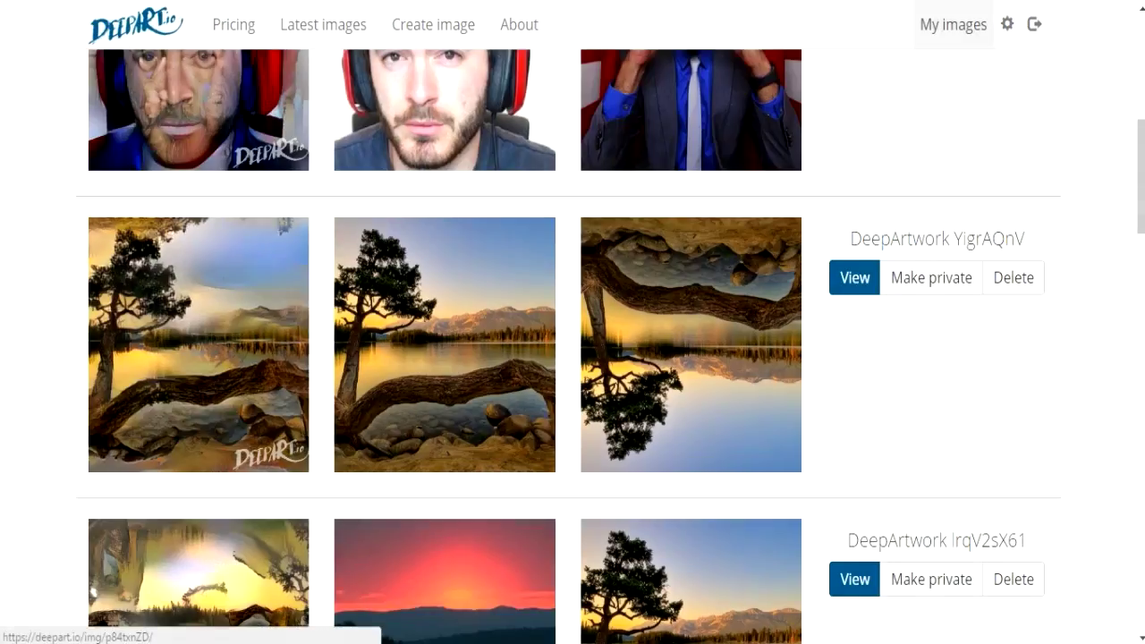
pyautogui.scroll(-2, 573, 358)
pyautogui.scroll(-1, 572, 358)
pyautogui.scroll(-2, 573, 358)
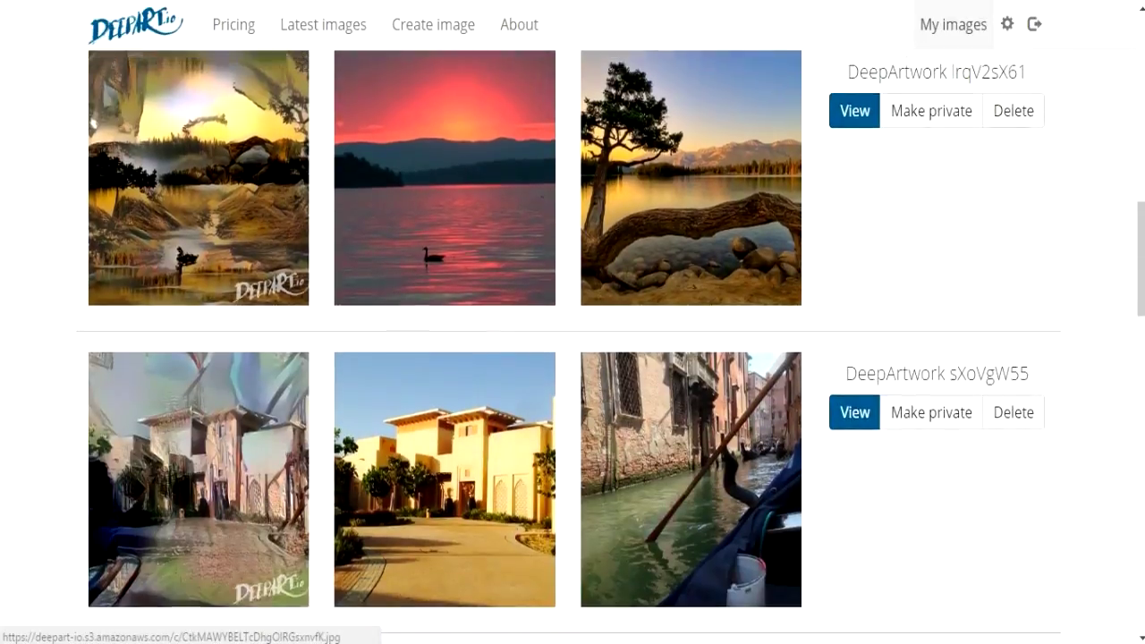
pyautogui.scroll(1, 573, 358)
pyautogui.scroll(2, 573, 358)
pyautogui.scroll(1, 572, 358)
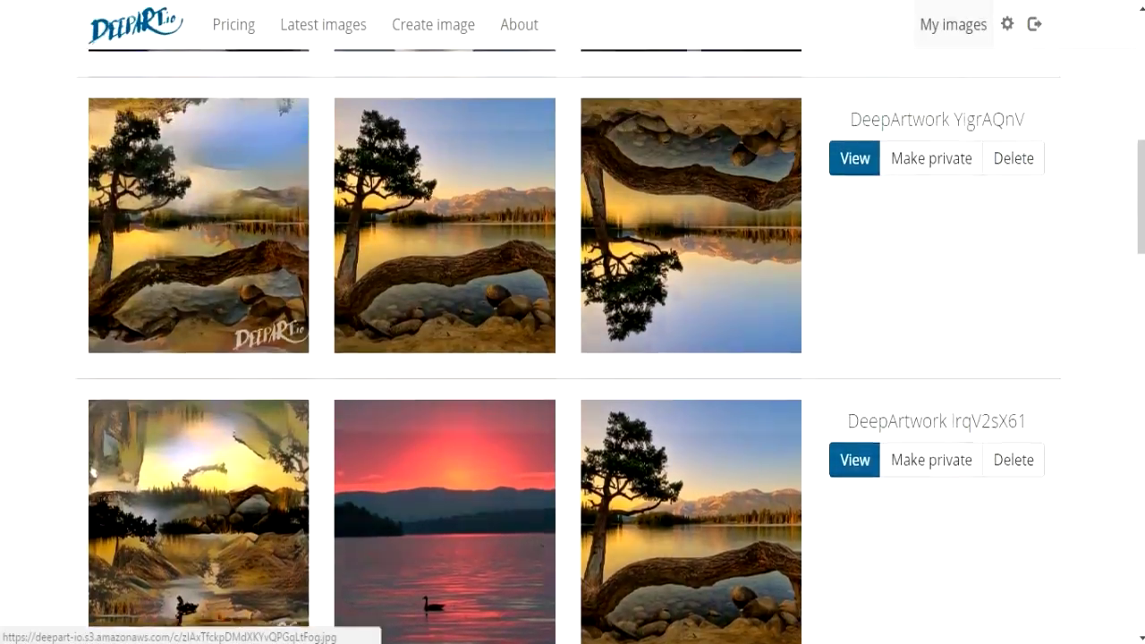
pyautogui.scroll(1, 573, 358)
pyautogui.scroll(2, 573, 358)
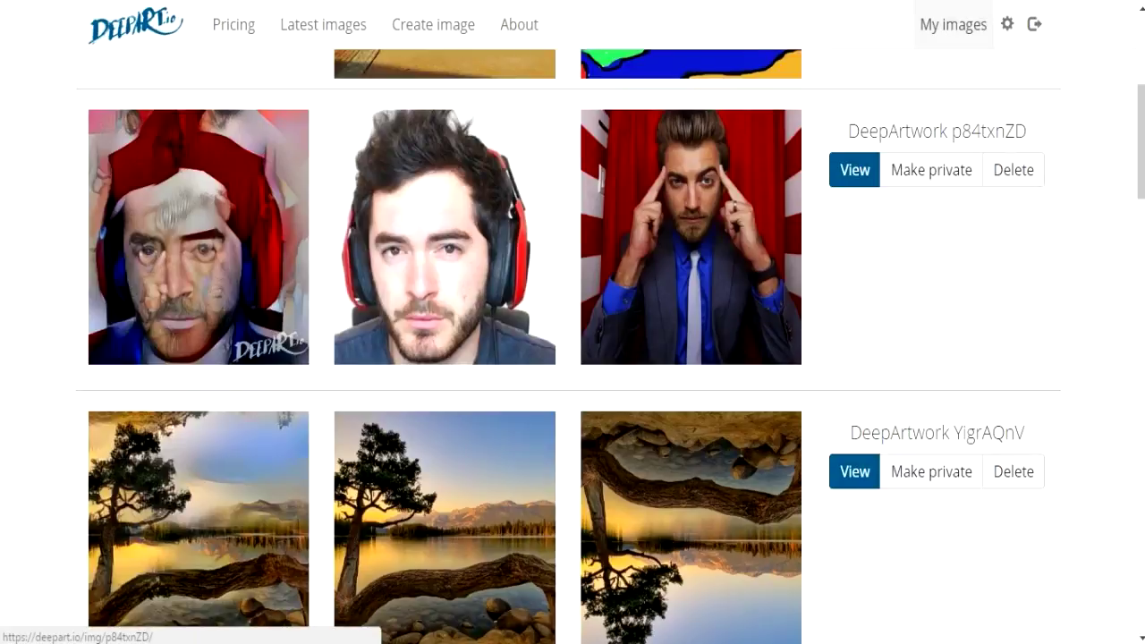
pyautogui.click(198, 237)
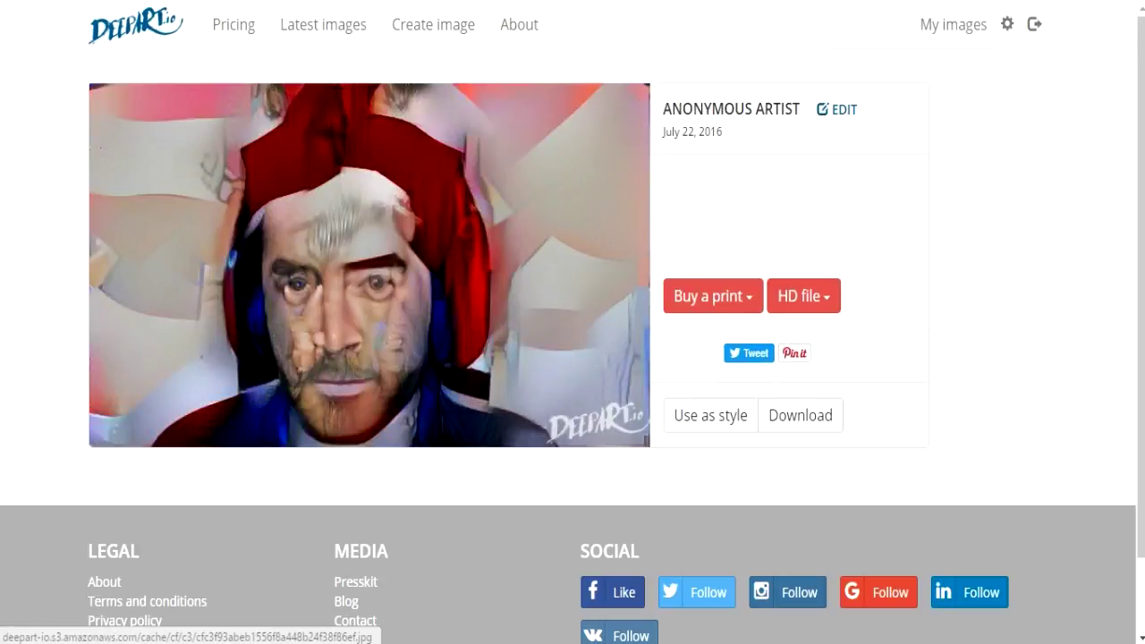
pyautogui.hotkey('alt', 'Left')
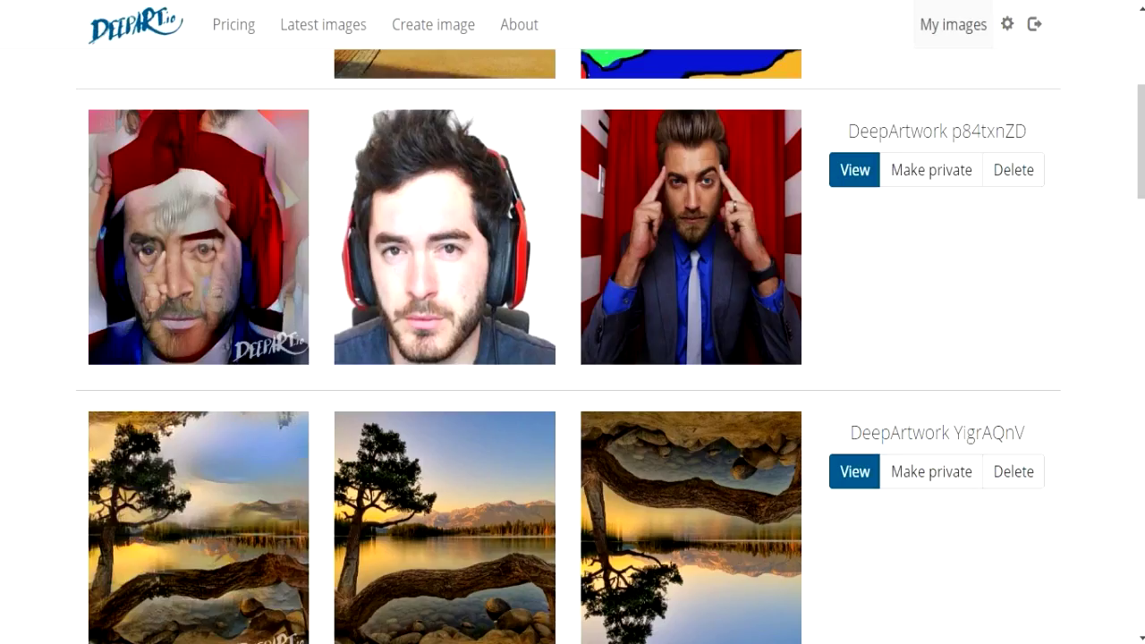
pyautogui.click(1014, 170)
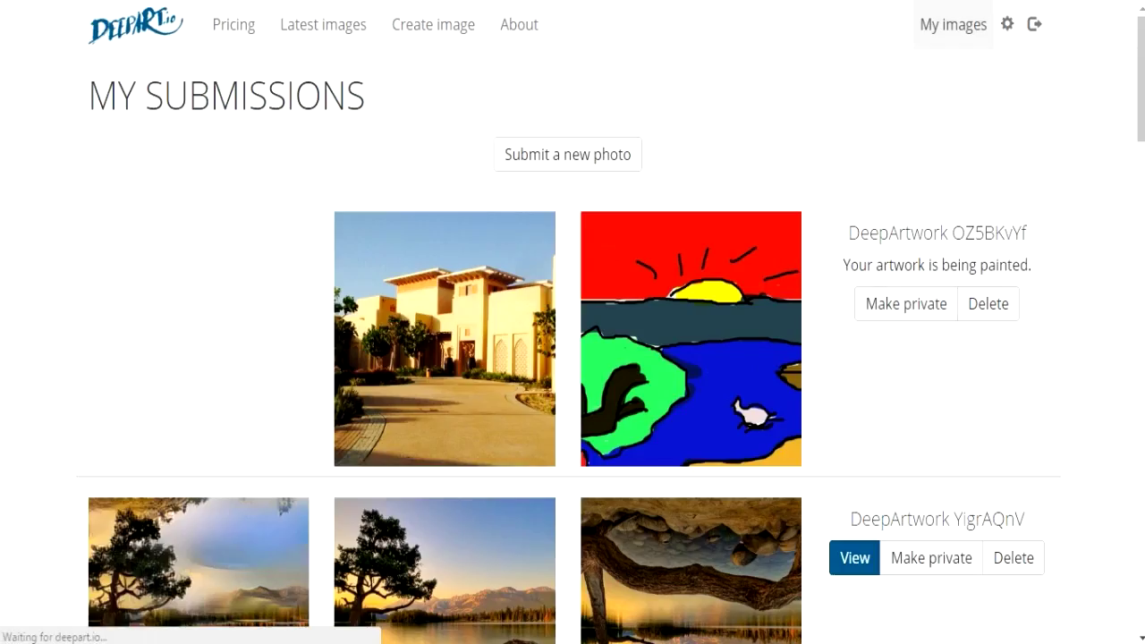
pyautogui.click(1014, 558)
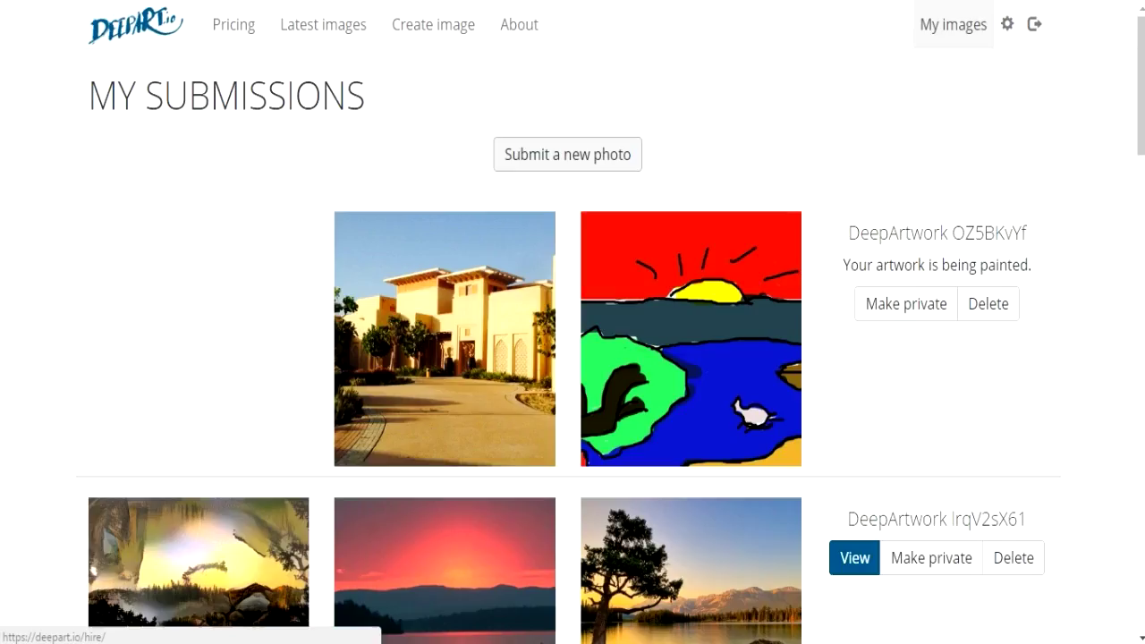
# - Start a new image with the sunset photo from My photos
pyautogui.click(567, 154)
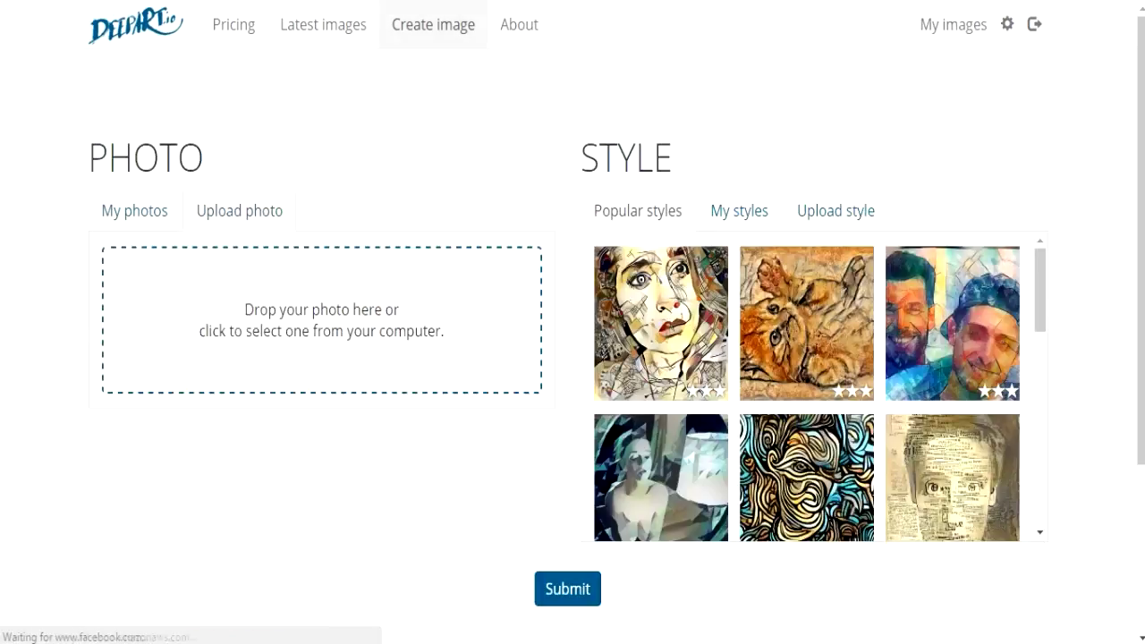
pyautogui.click(135, 210)
pyautogui.click(314, 323)
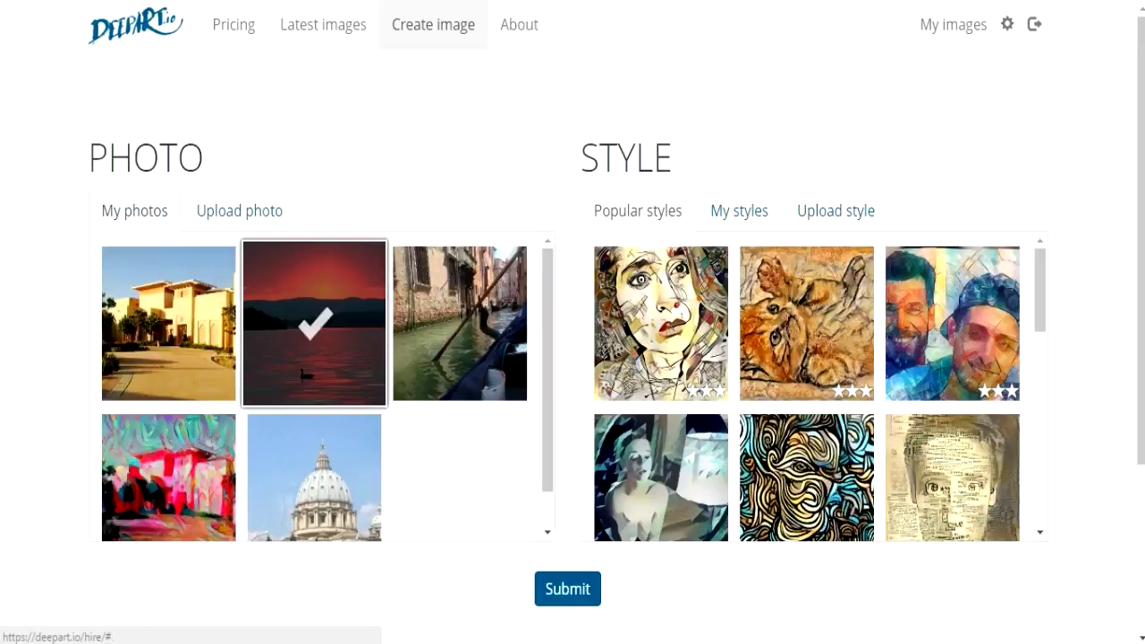
# - Choose Starry Night from Popular styles and submit
pyautogui.click(740, 211)
pyautogui.scroll(-1, 820, 387)
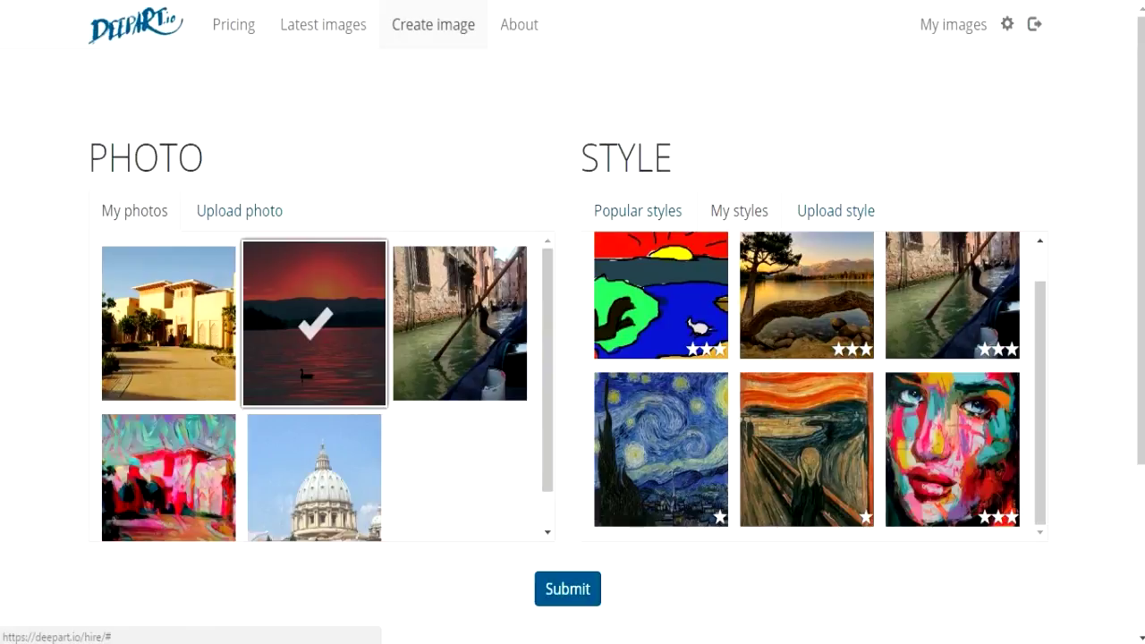
pyautogui.click(638, 210)
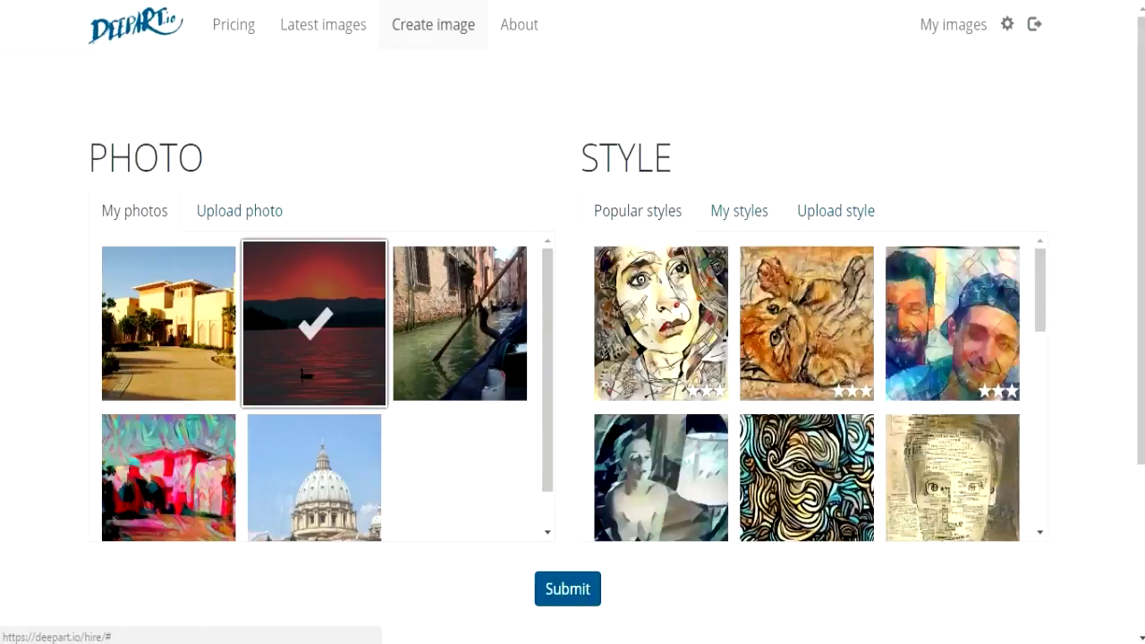
pyautogui.scroll(-2, 820, 386)
pyautogui.scroll(-2, 821, 387)
pyautogui.scroll(-2, 820, 387)
pyautogui.scroll(-1, 820, 387)
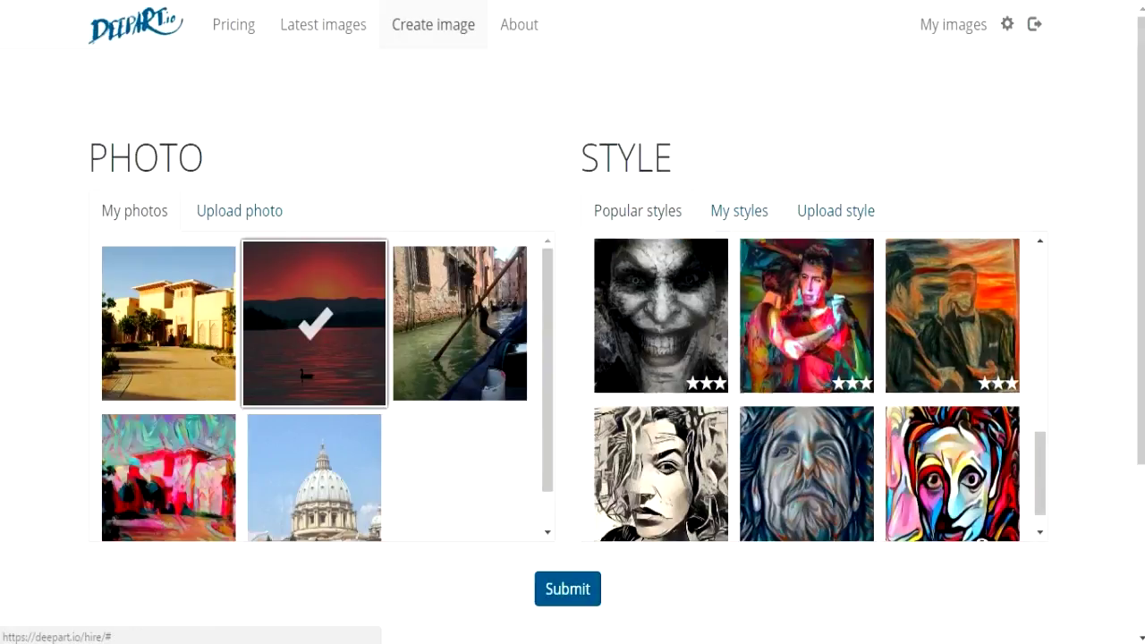
pyautogui.scroll(-1, 820, 387)
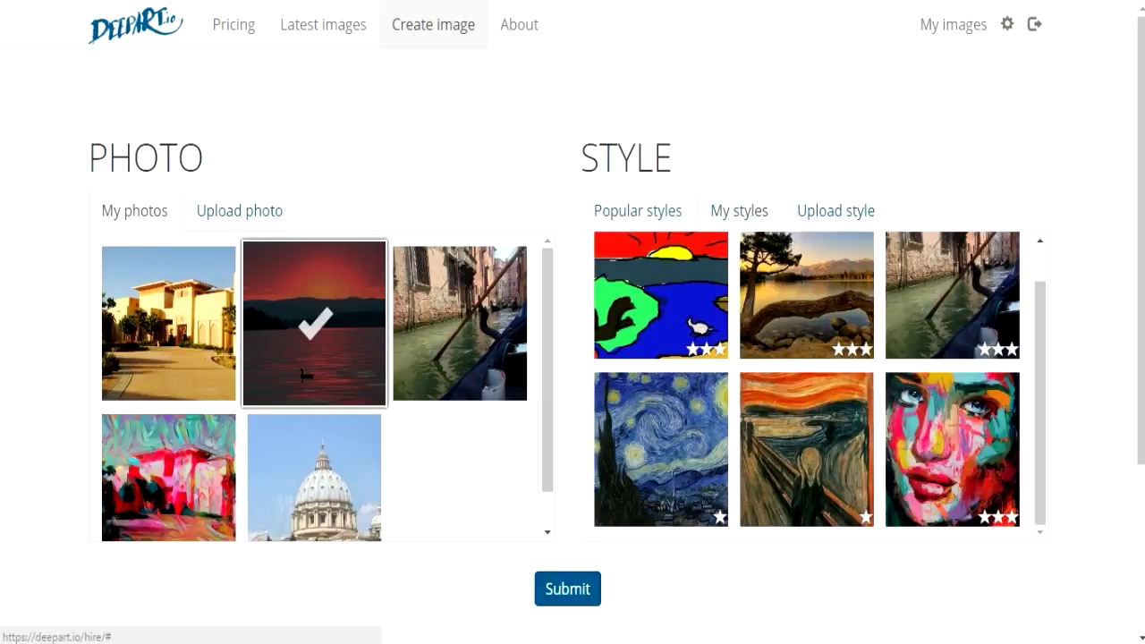
pyautogui.click(806, 450)
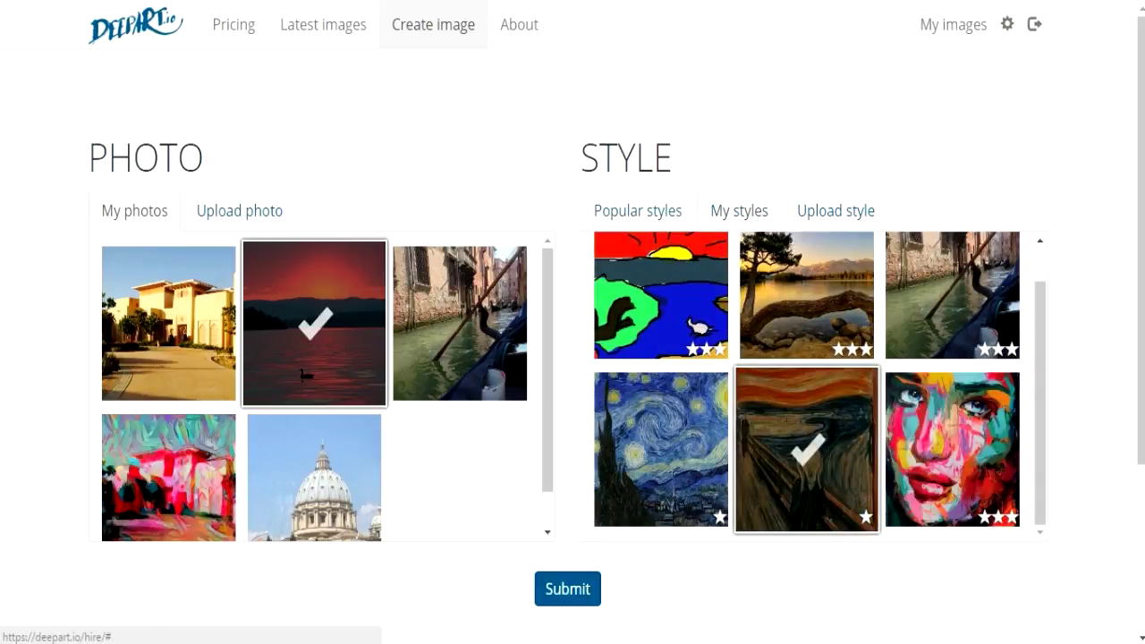
pyautogui.click(953, 450)
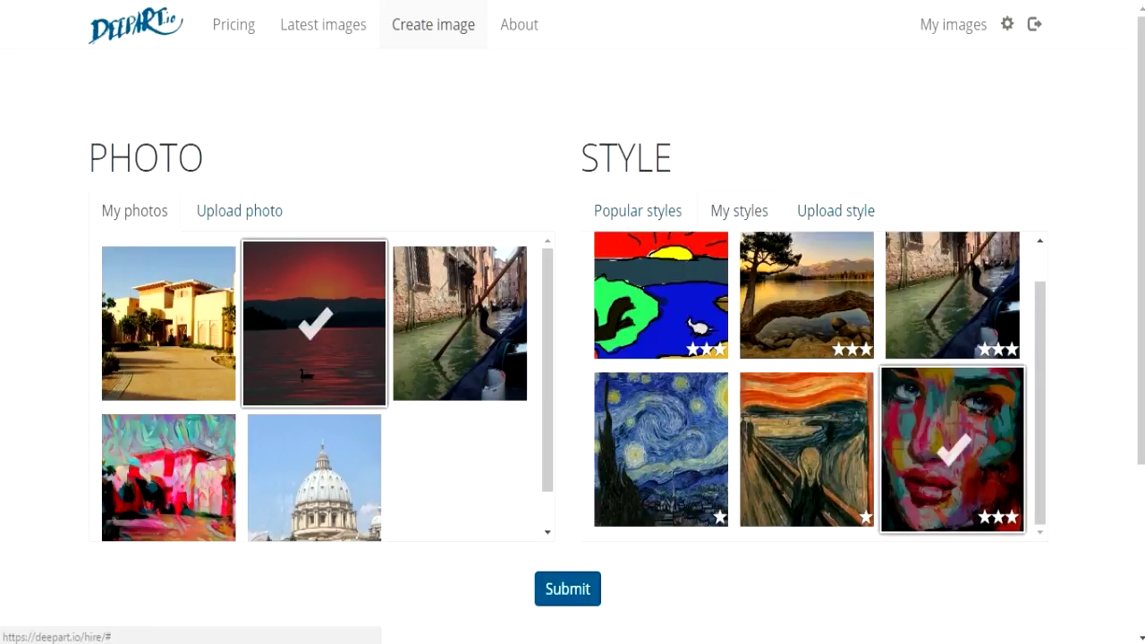
pyautogui.click(662, 449)
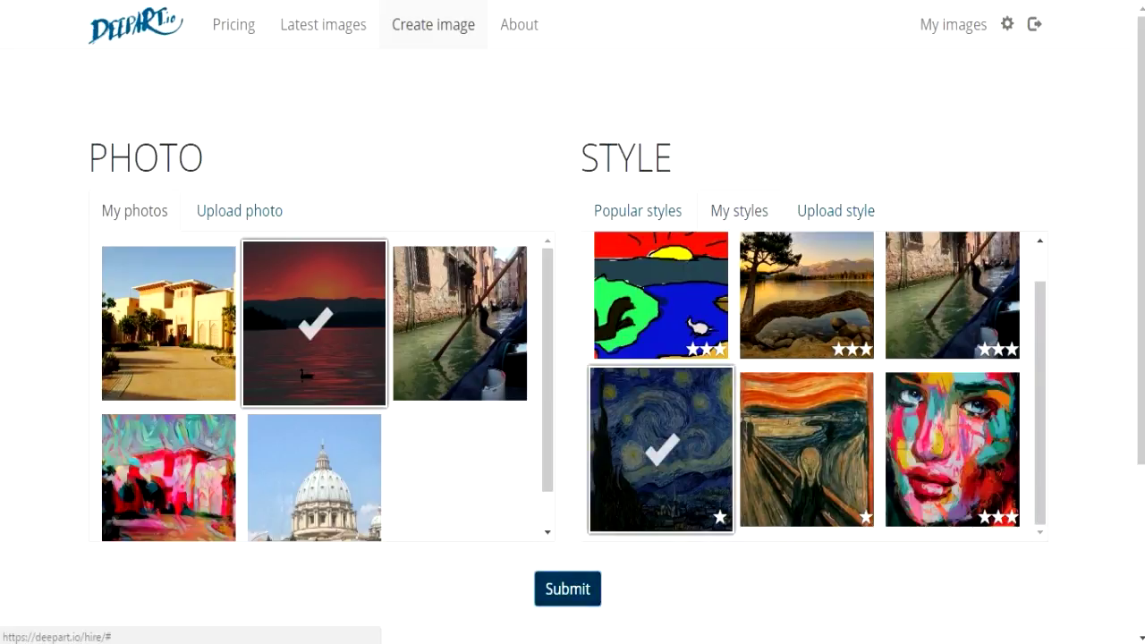
pyautogui.click(568, 589)
pyautogui.scroll(-1, 573, 358)
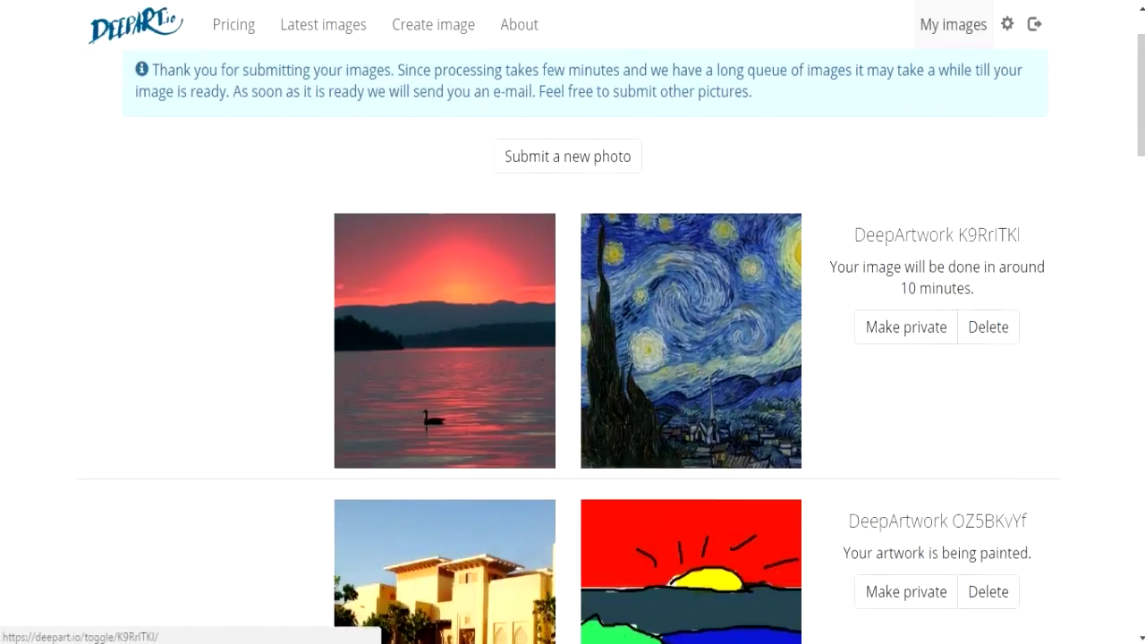